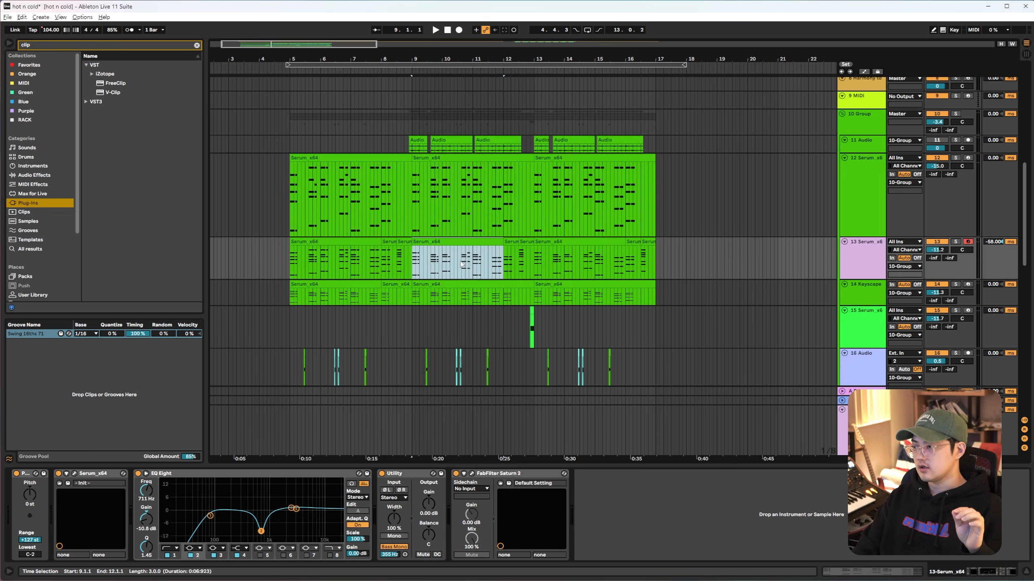
Select bars 41 to 43 of the Sylenth1 melody clip on track 3.
scroll(449, 262, down, 1)
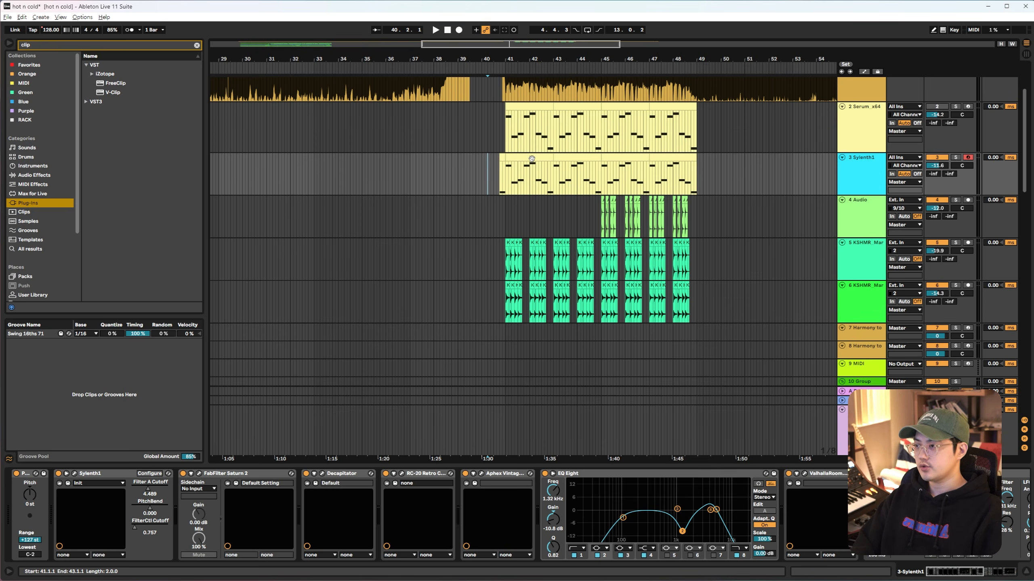
drag(504, 191, 708, 183)
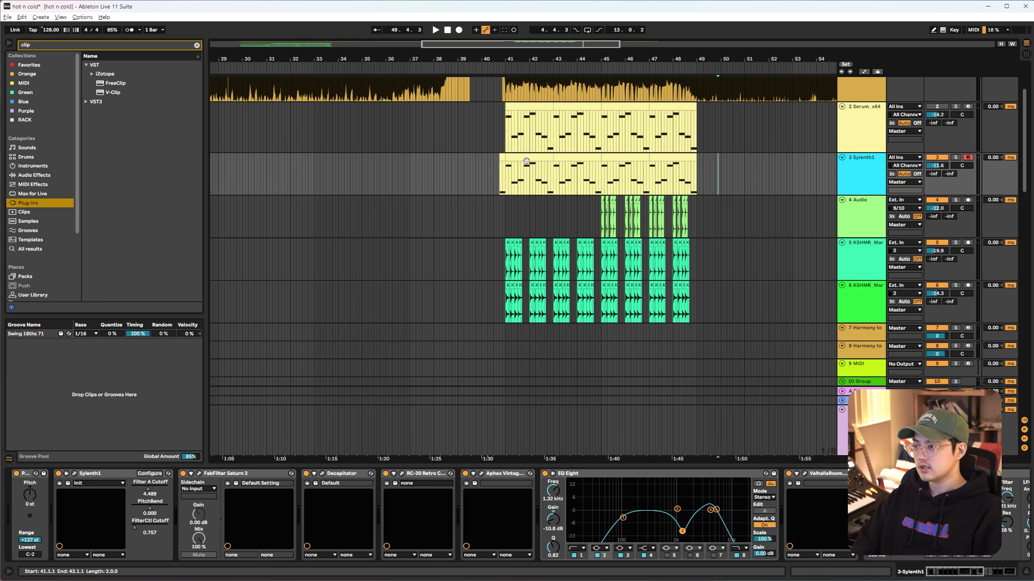
drag(509, 179, 530, 177)
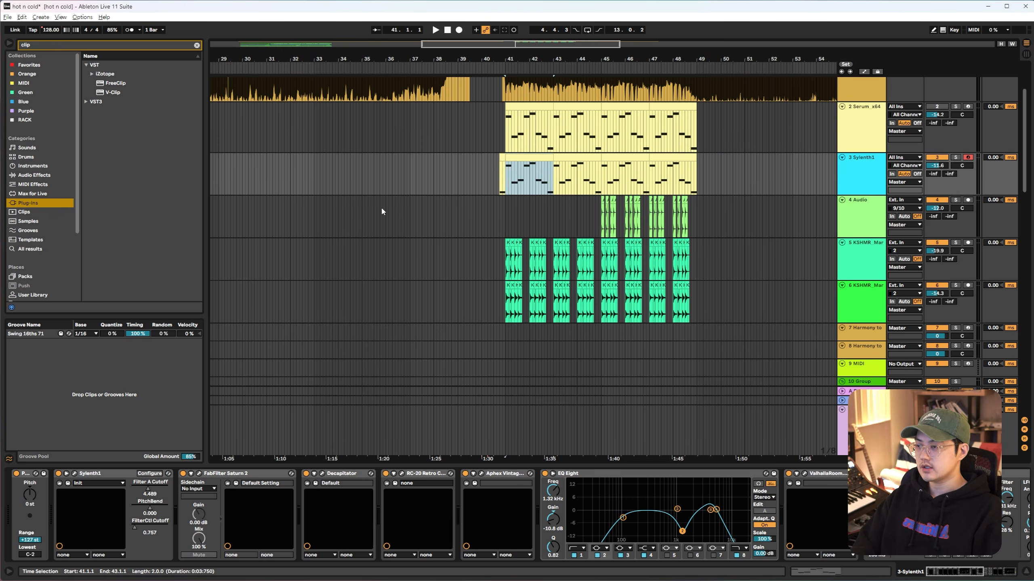
Return to the chord section and select the Serum clip spanning bars 9 to 13 on track 12.
scroll(373, 228, down, 4)
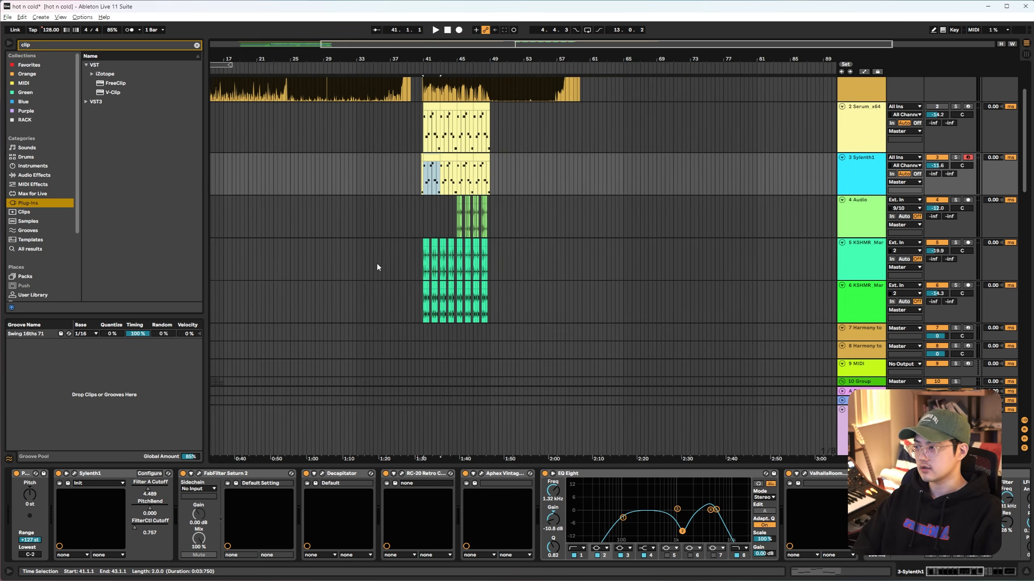
scroll(360, 279, down, 8)
scroll(254, 230, up, 4)
scroll(326, 204, up, 4)
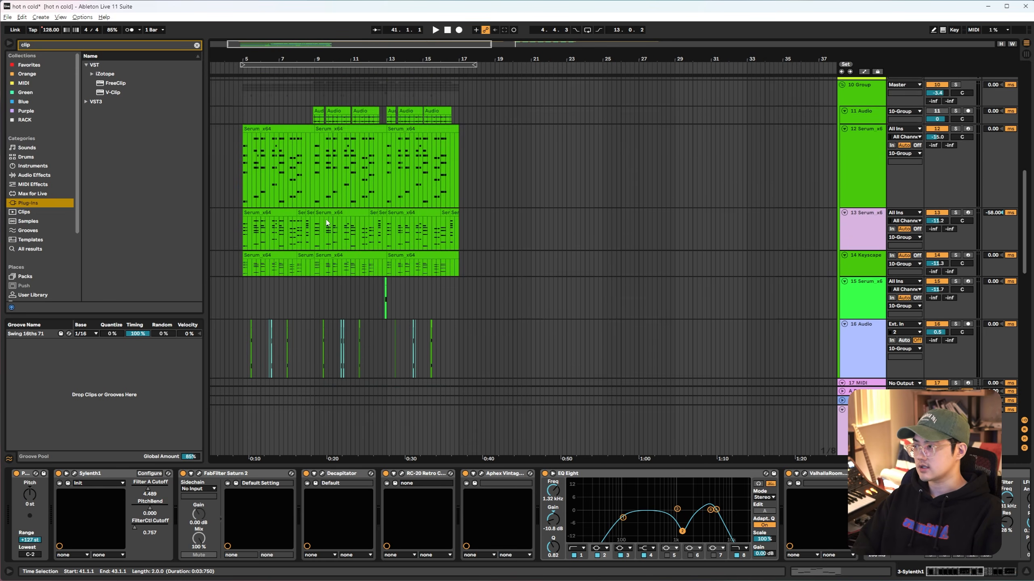
click(384, 186)
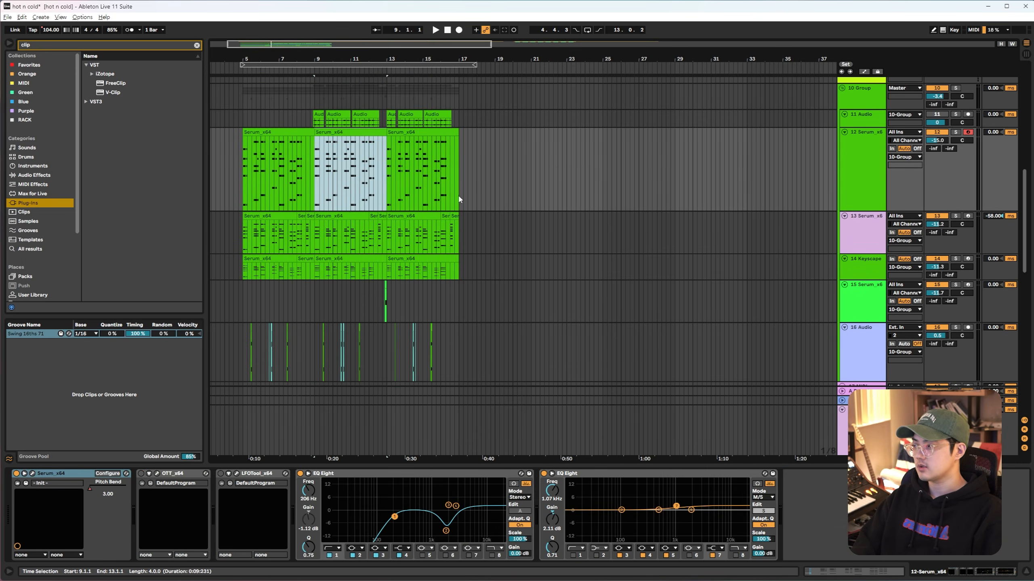
scroll(497, 220, up, 3)
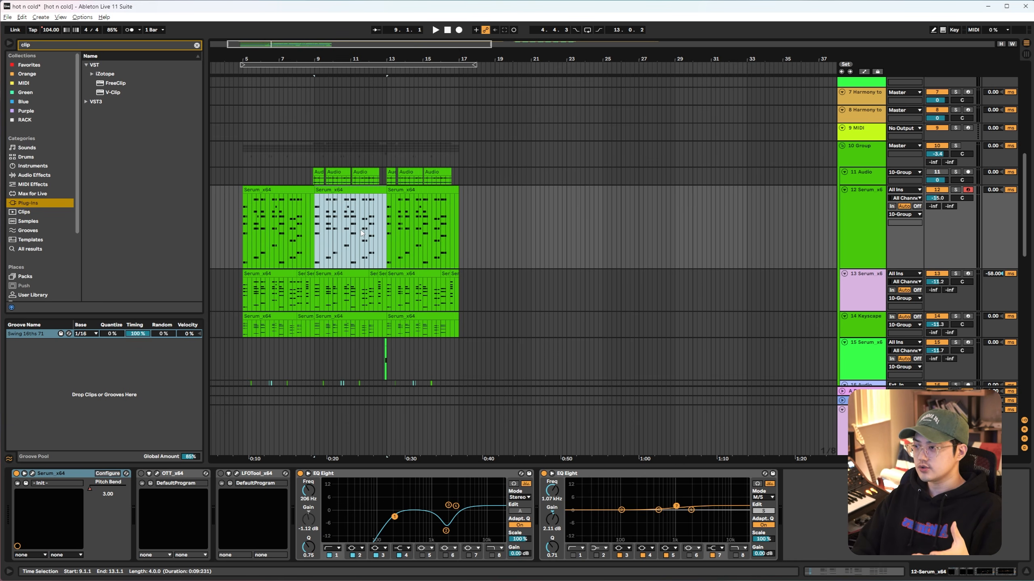
scroll(384, 203, down, 2)
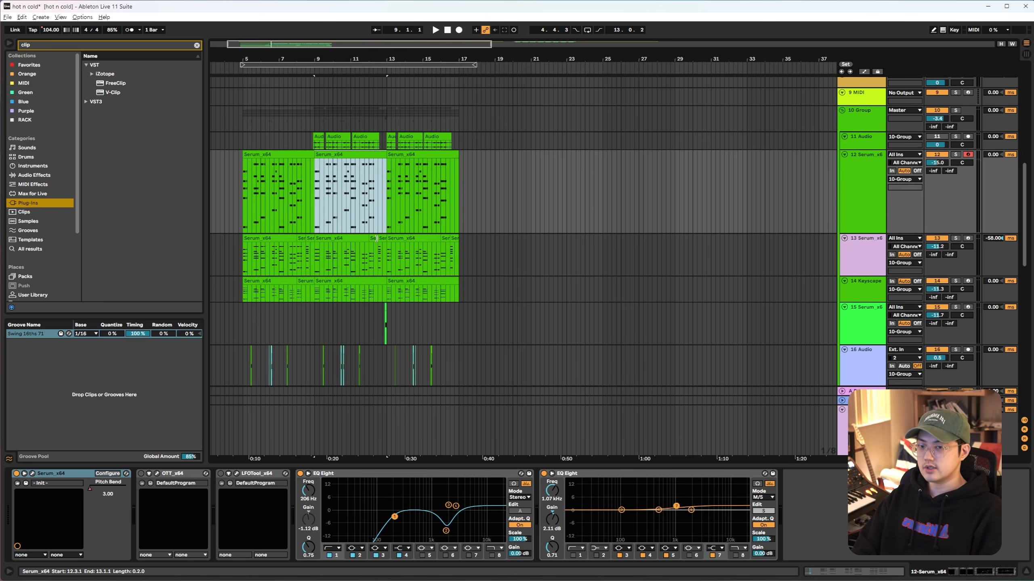
click(323, 188)
click(349, 155)
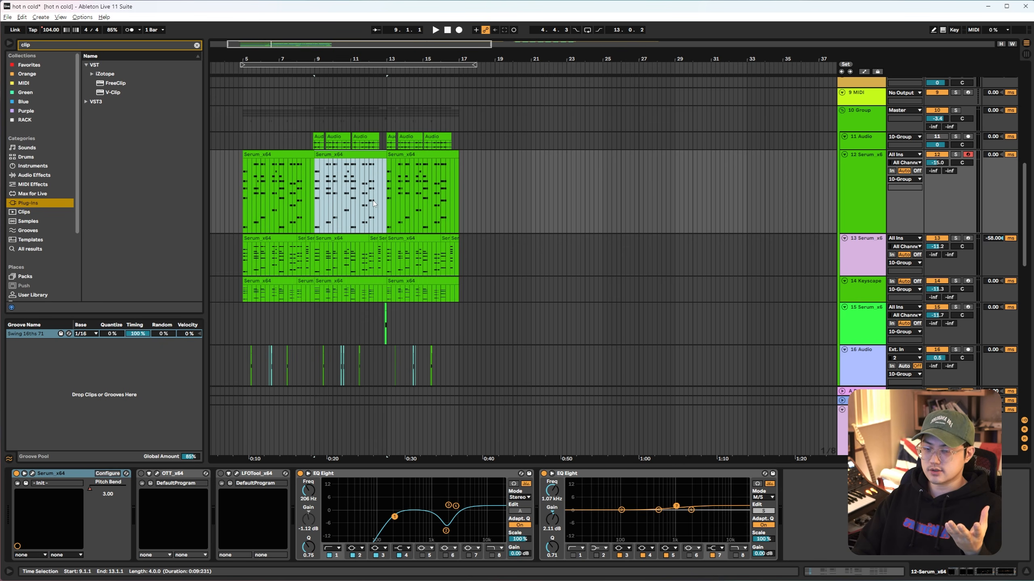
Solo Serum track 12 and play its chords from bar 9.
key(s)
scroll(353, 227, up, 2)
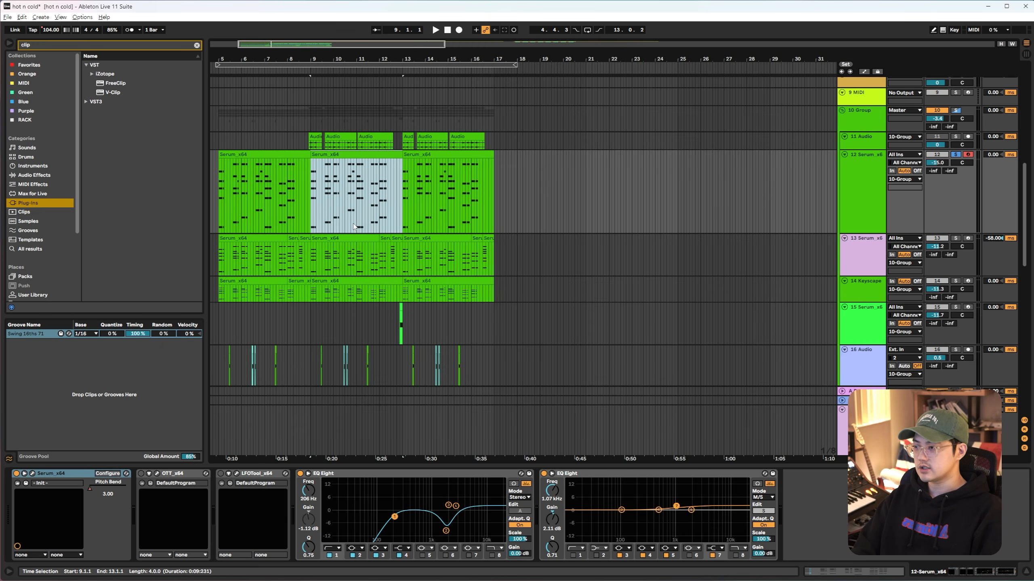
key(space)
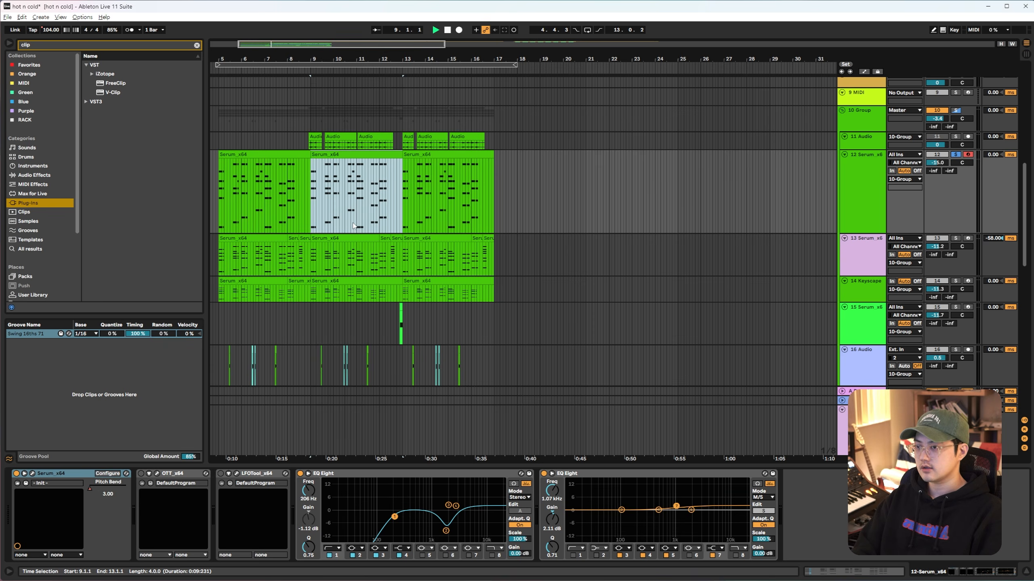
Audition the second Serum layer on track 13 and the Keyscape layer on track 14 in solo, and clear the solo.
click(345, 239)
key(s)
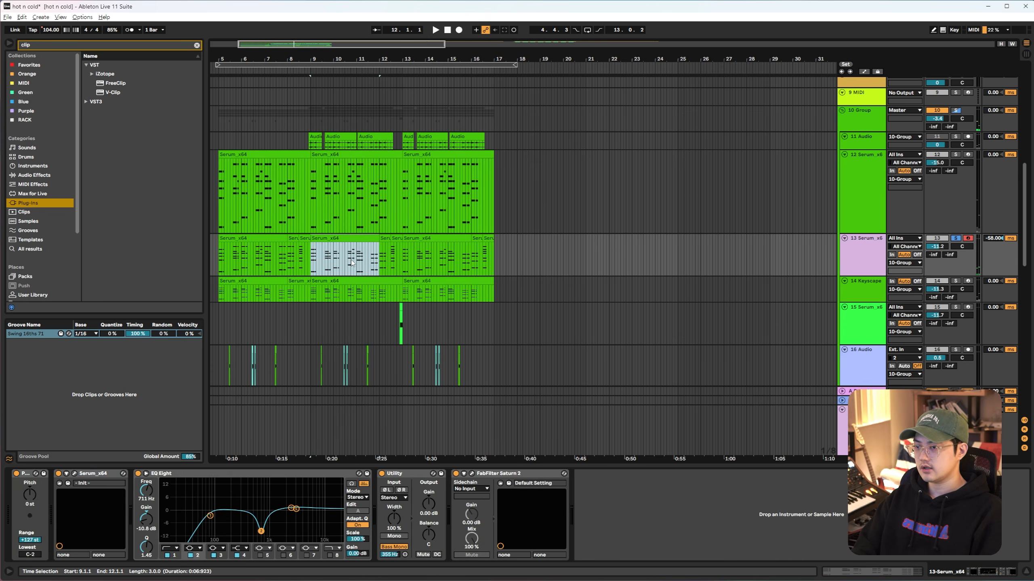
click(330, 281)
key(s)
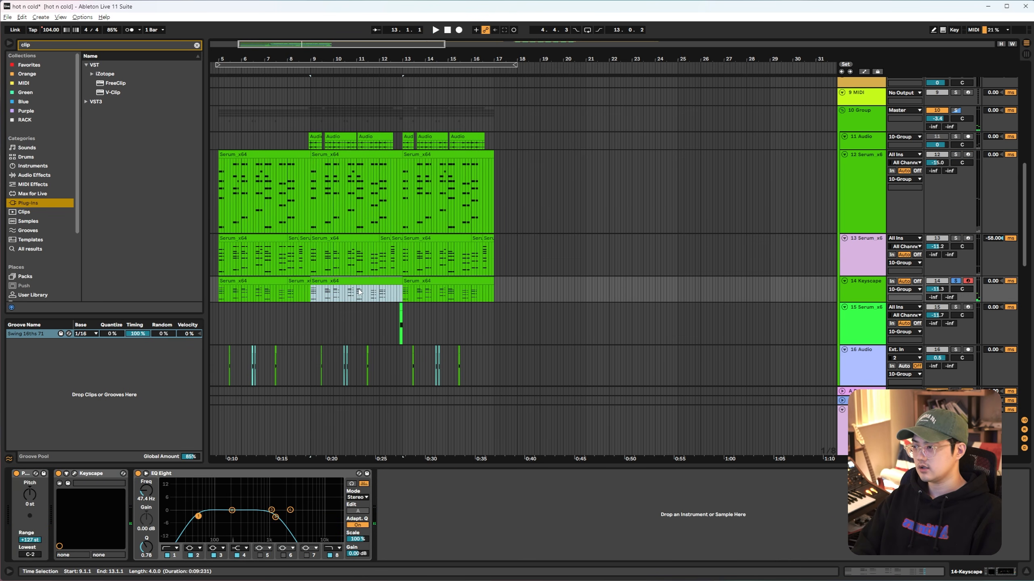
key(s)
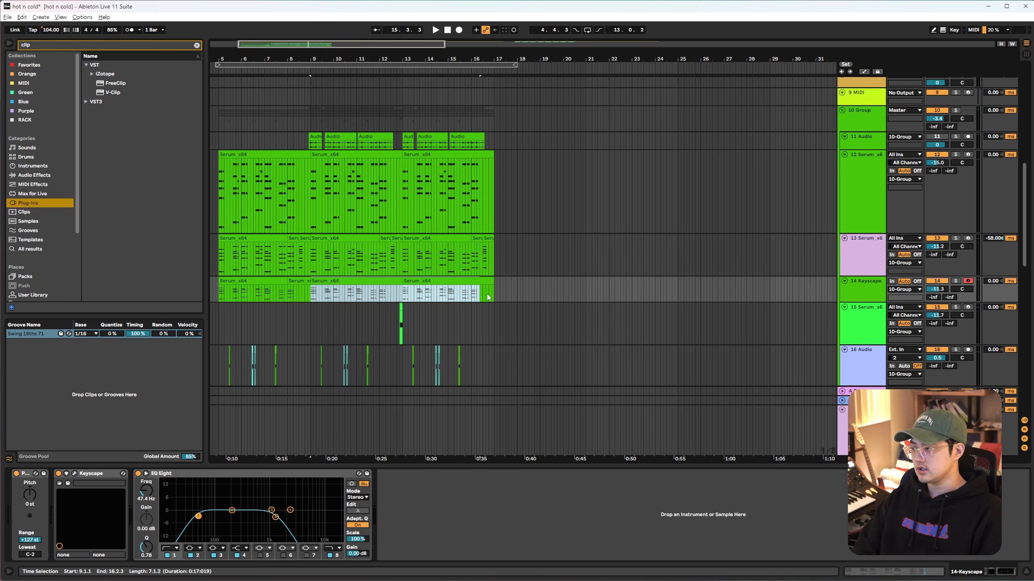
Select track 12's Serum clip at bar 9, solo the 10 Group track and play all chord layers together.
click(325, 252)
click(319, 213)
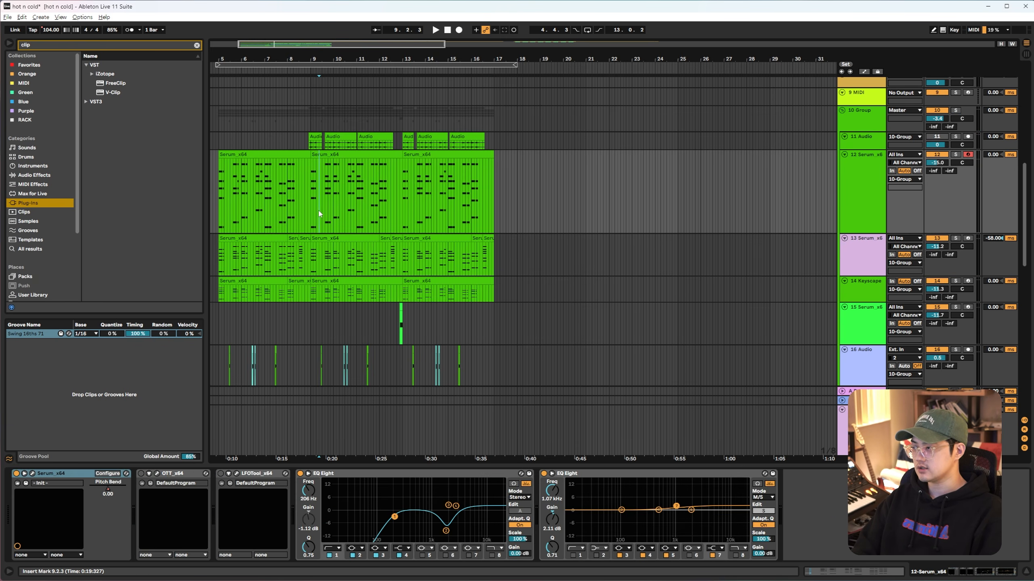
scroll(320, 206, up, 4)
click(398, 195)
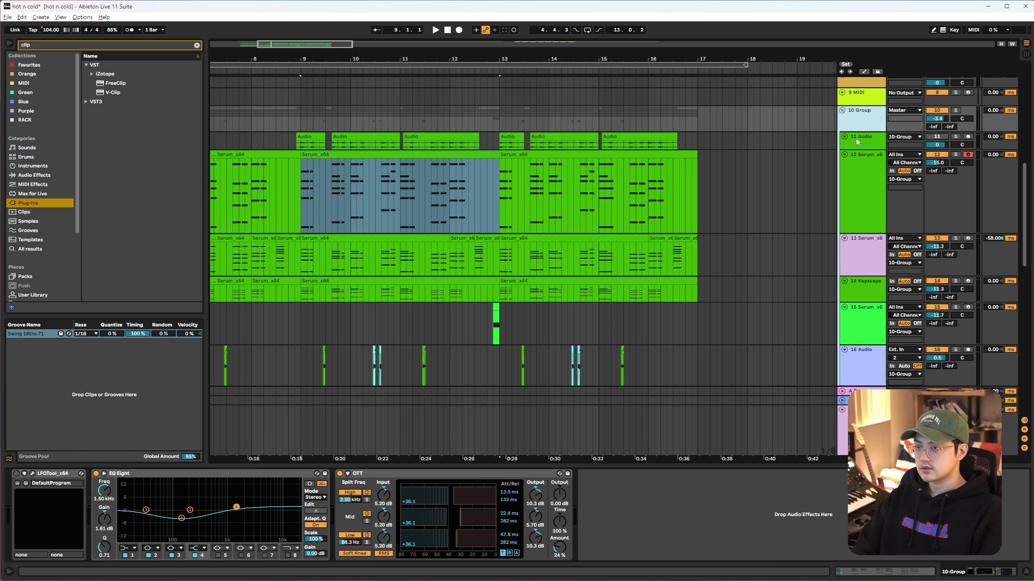
key(space)
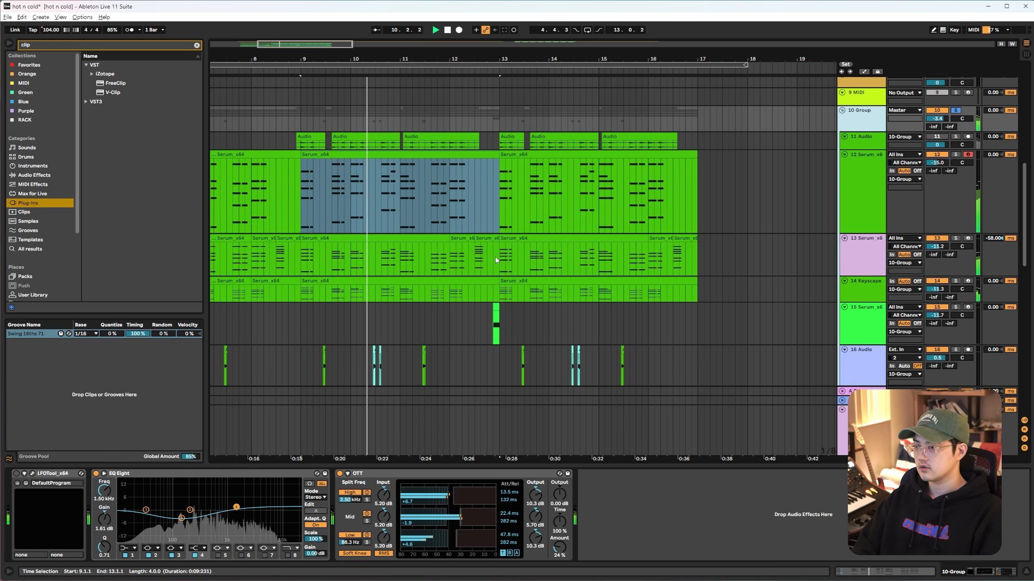
key(space)
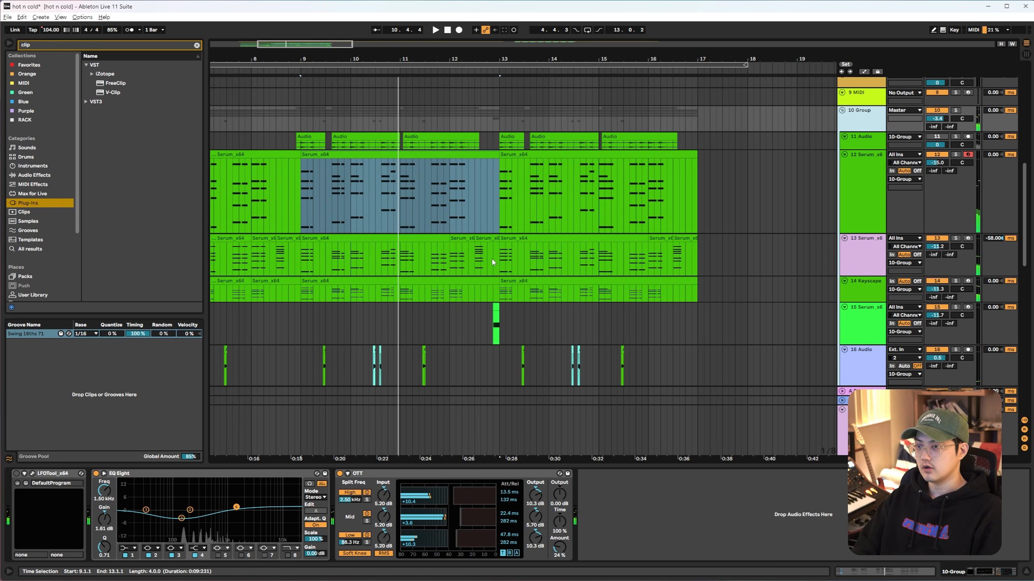
Zoom in on the short audio clip on track 16 and select the range from 9.2.4 to 9.3.3.
scroll(350, 312, down, 3)
scroll(350, 312, up, 8)
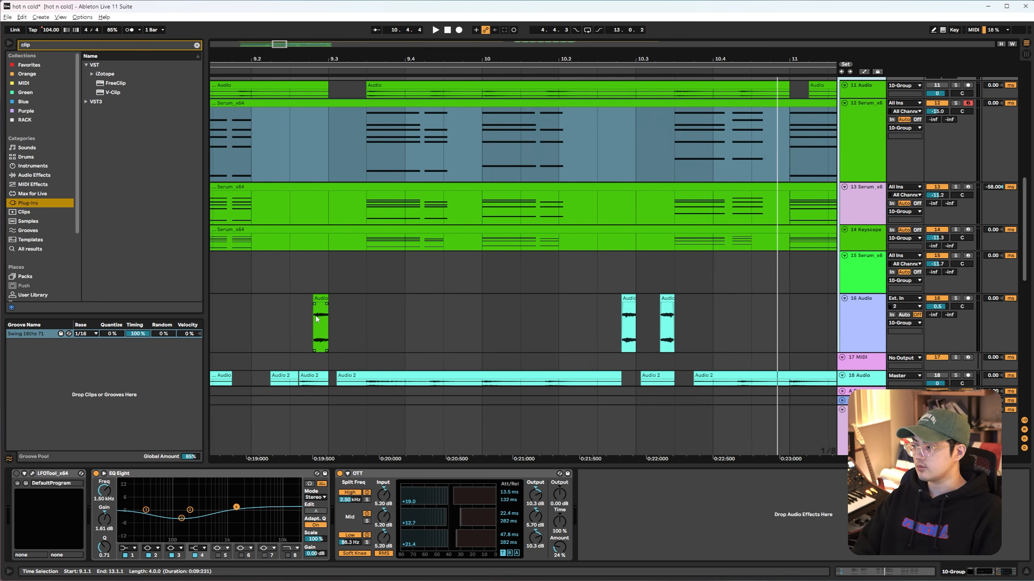
scroll(351, 312, left, 3)
click(406, 159)
drag(311, 145, 659, 144)
drag(495, 306, 509, 314)
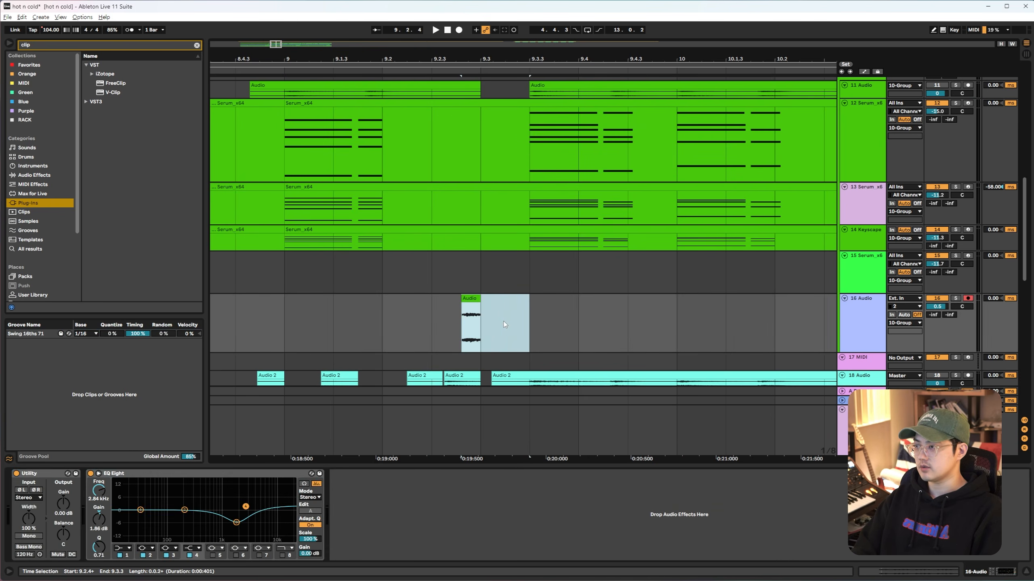
Compare the track 11 audio clip and the gap from 9.3.1 to 9.3.3 with the short clip on track 16.
scroll(451, 154, up, 2)
click(467, 132)
scroll(419, 136, up, 4)
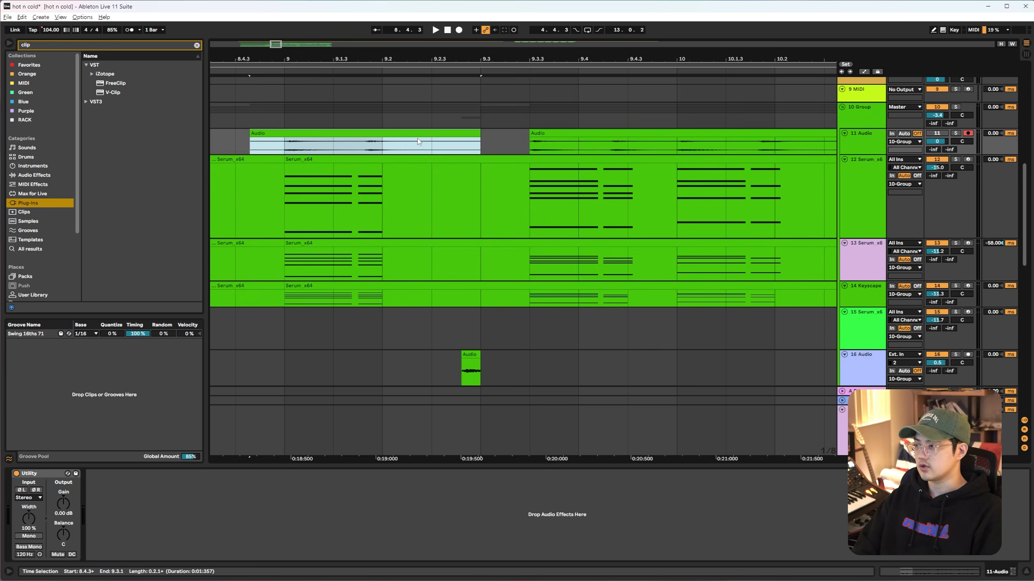
click(484, 162)
scroll(484, 162, down, 5)
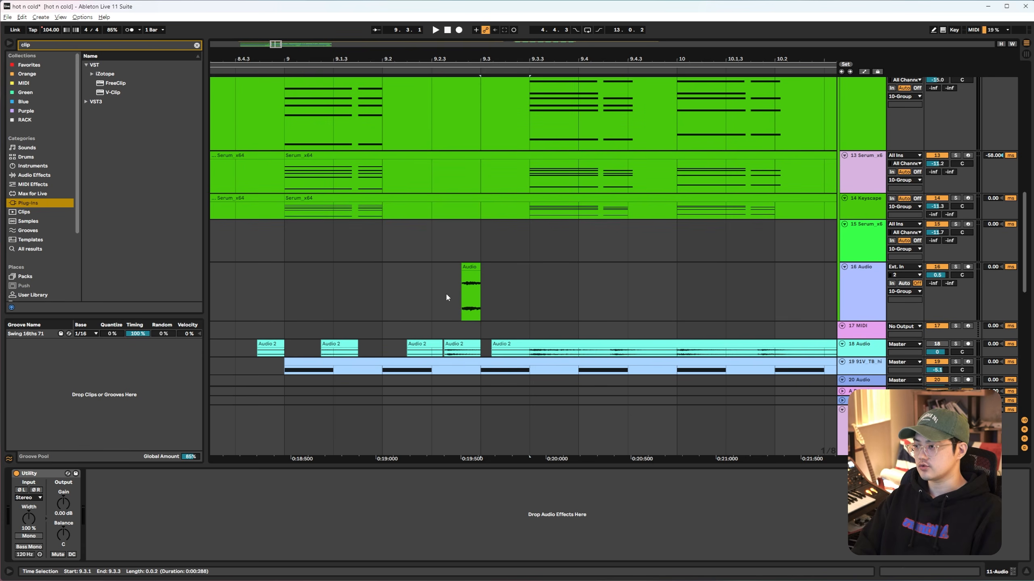
click(470, 293)
scroll(483, 293, down, 5)
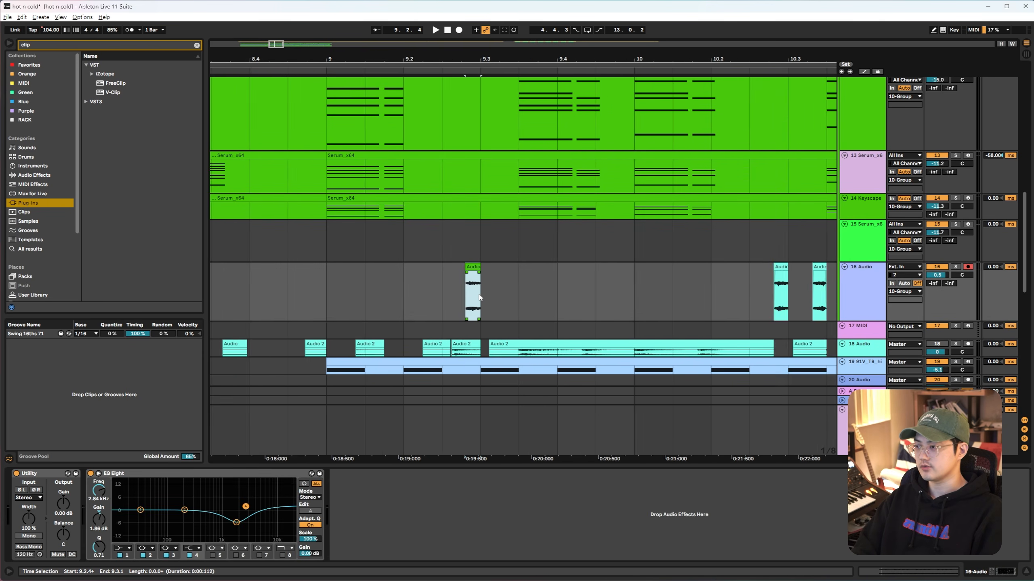
Highlight the short audio clips on track 16 between 9.1.1 and 11.4.1.
scroll(485, 304, right, 3)
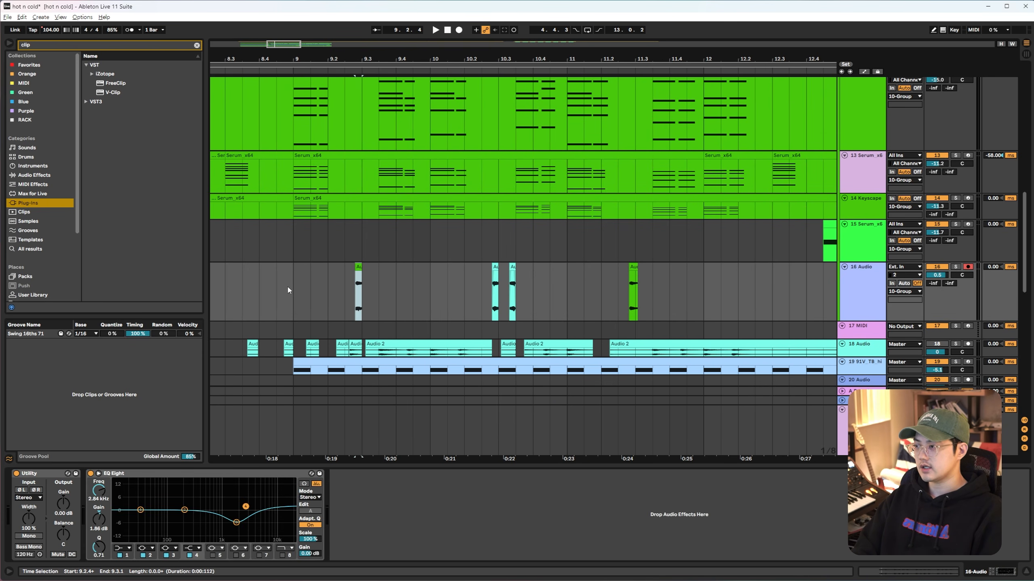
drag(288, 289, 642, 296)
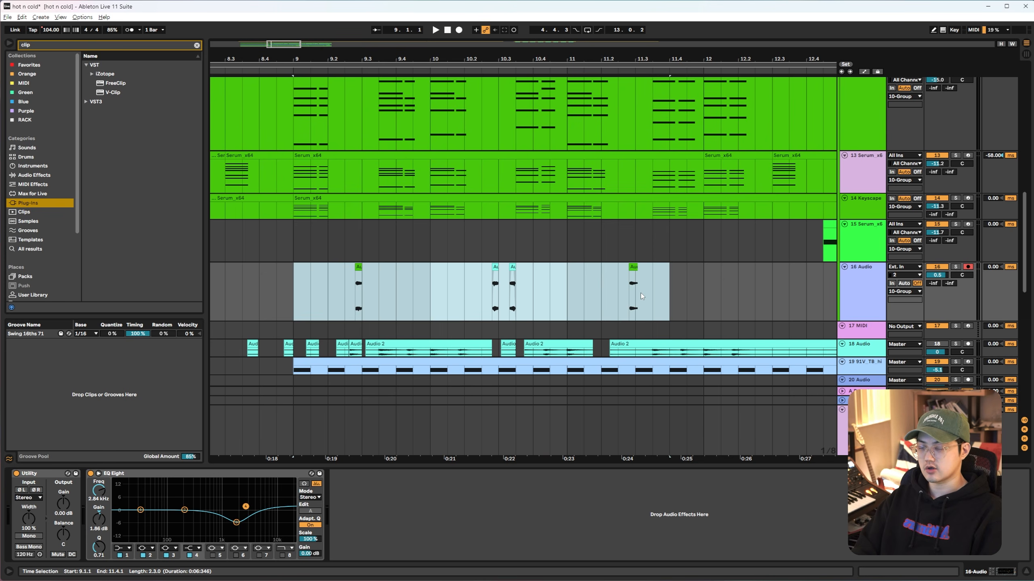
click(640, 293)
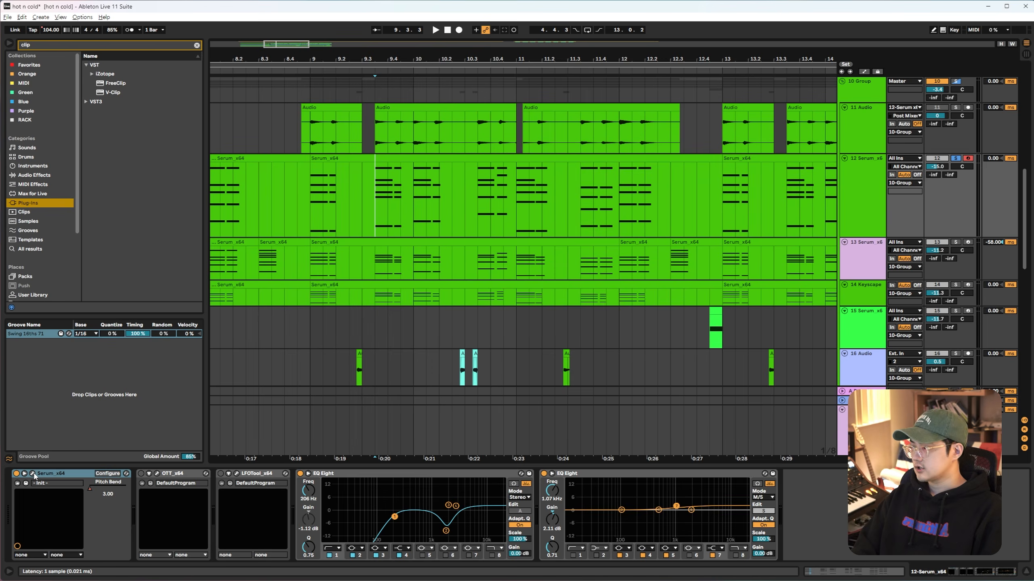
Open the Serum synth on track 12 and inspect its modulation matrix together with the Env 3 envelope.
click(32, 473)
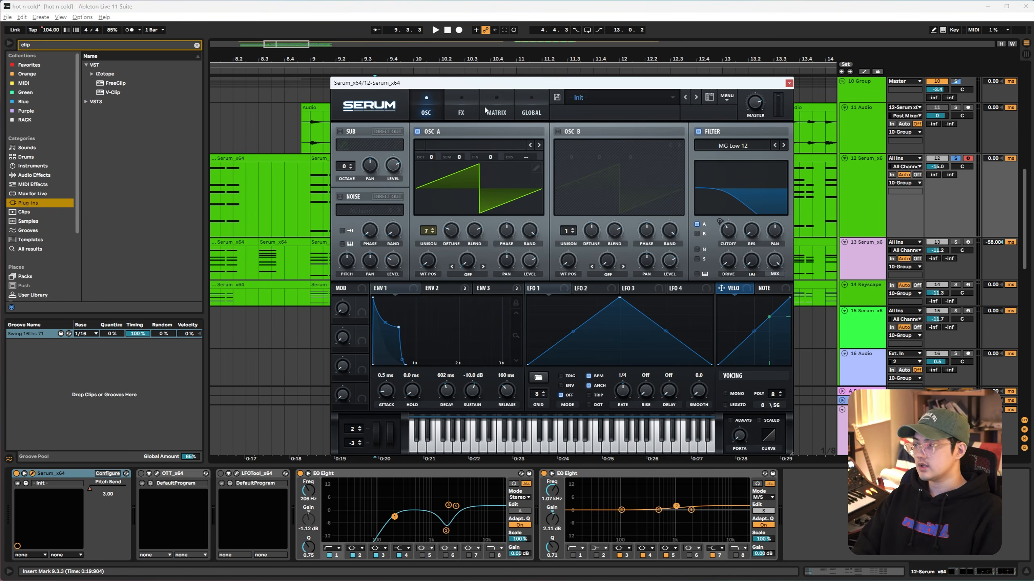
drag(507, 84, 357, 99)
click(346, 127)
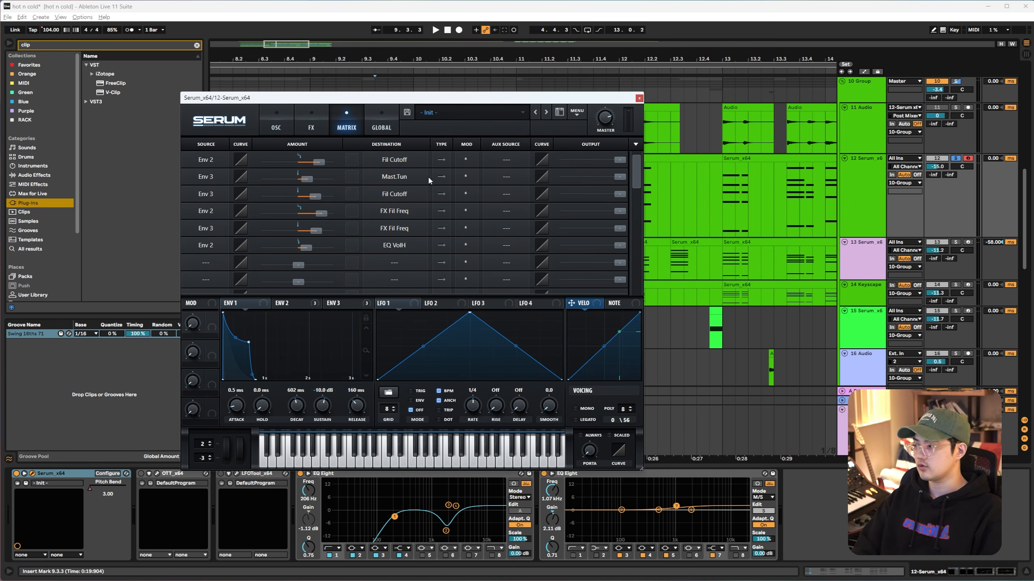
click(342, 308)
Listen to track 12's soloed Serum chords from 9.3.3, closing the synth window.
key(space)
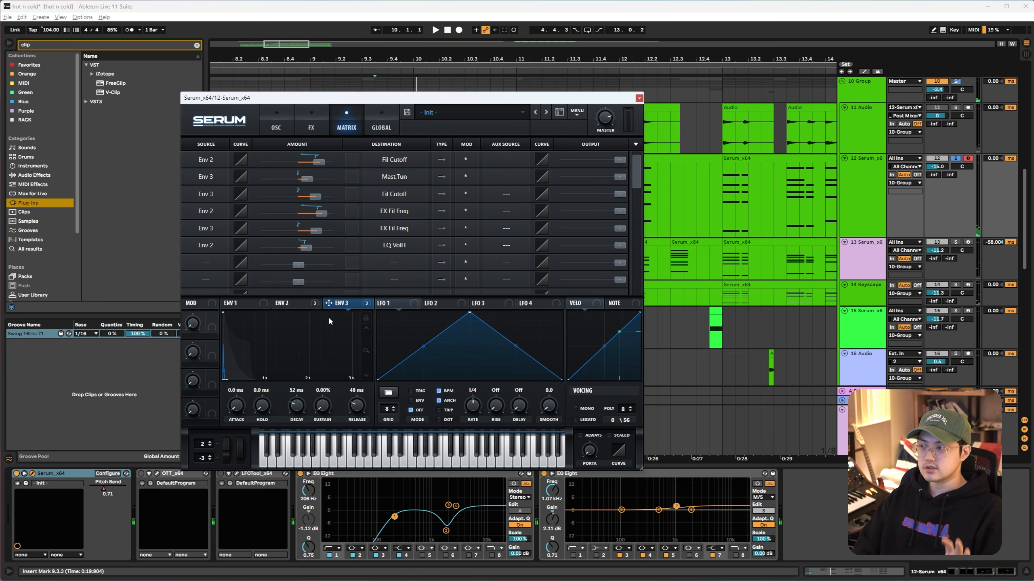
click(638, 98)
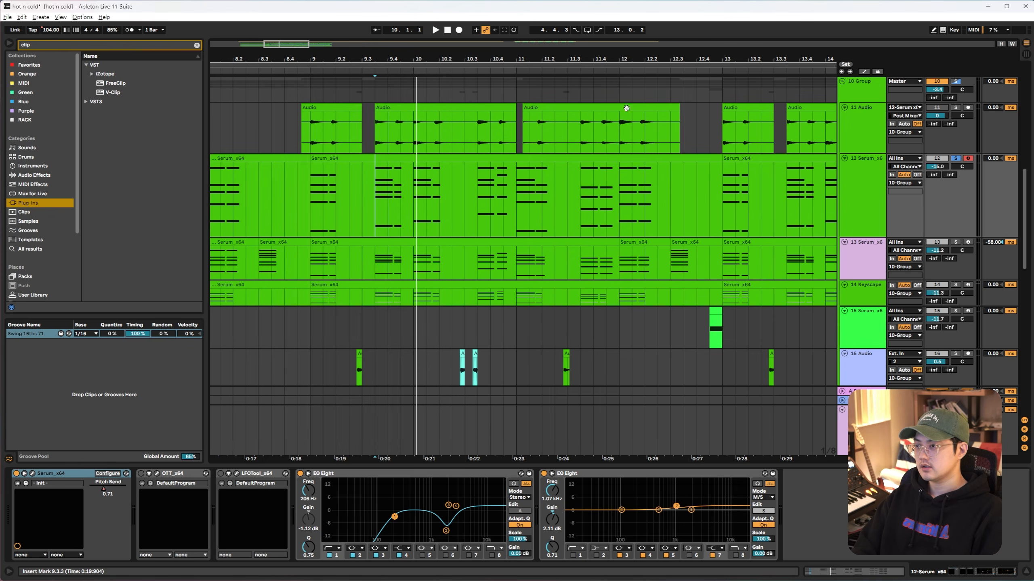
key(space)
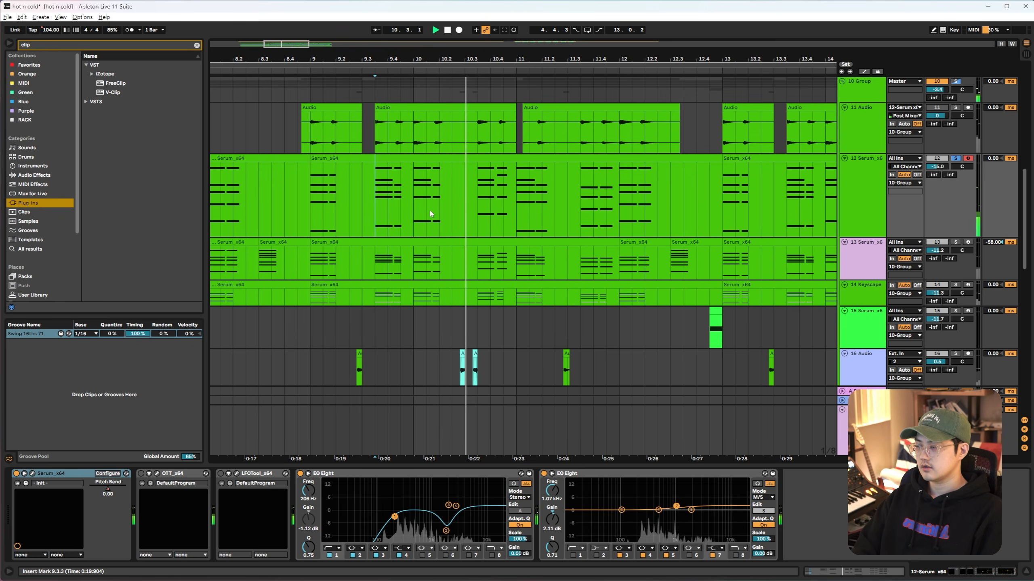
key(a)
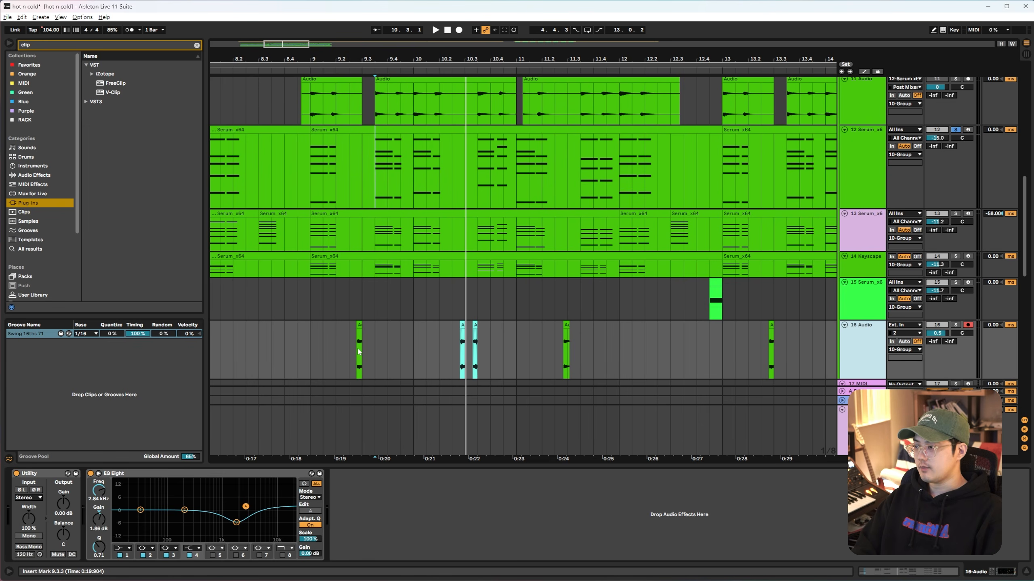
Solo track 16 and play its short audio clips at 9.2.4 and 10.2.4.
click(358, 351)
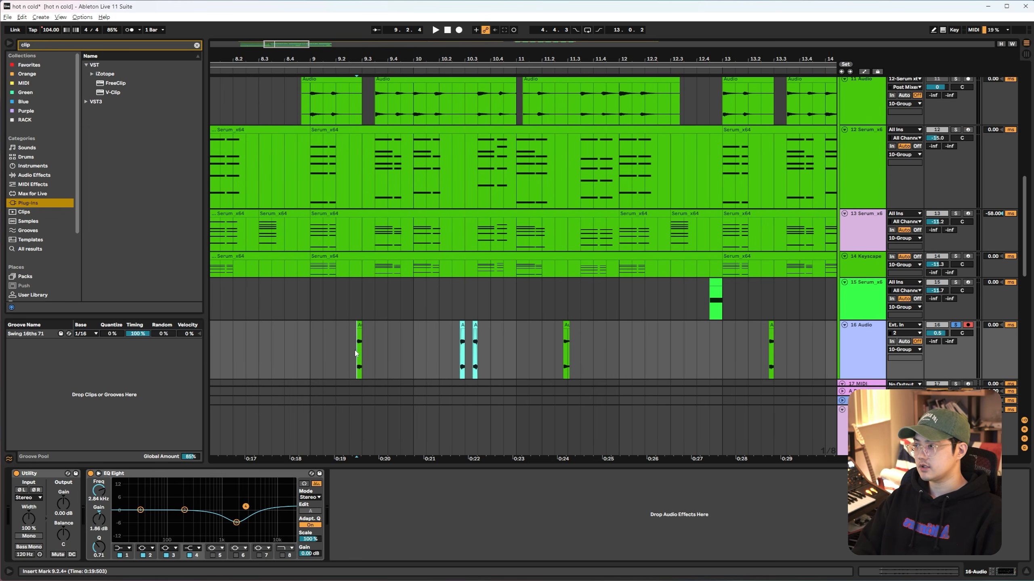
scroll(358, 351, up, 3)
key(space)
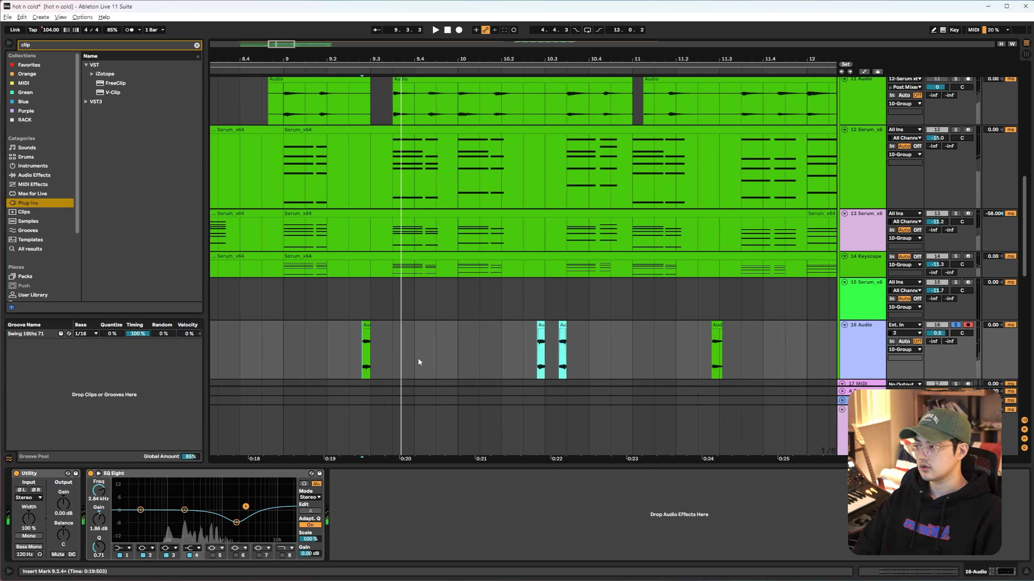
click(535, 344)
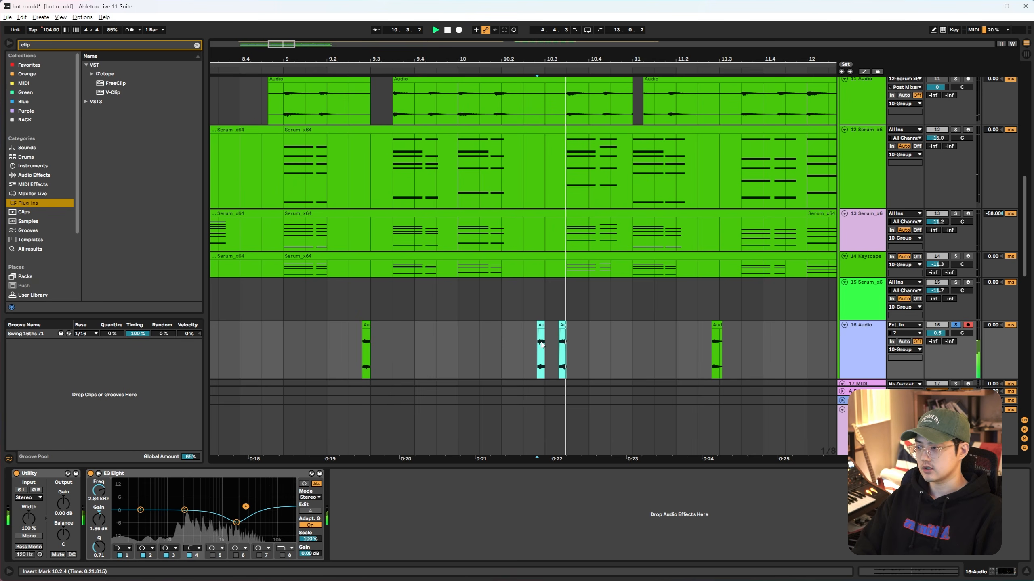
Play the two short neighbouring audio clips on track 16 around 10.2.4 and 10.3.2, including each one separately.
key(space)
key(space)
key(space)
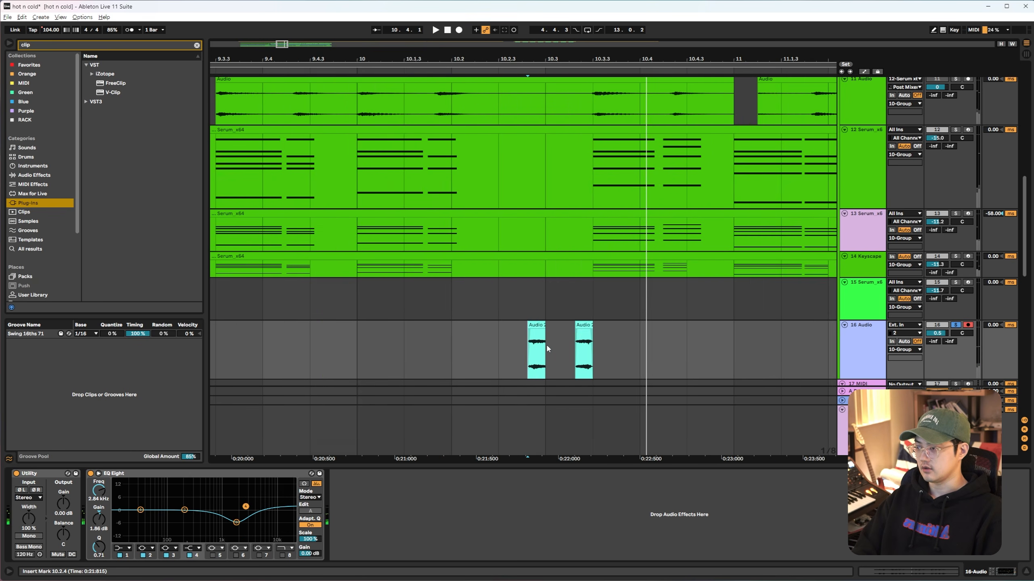
scroll(550, 348, up, 4)
click(596, 325)
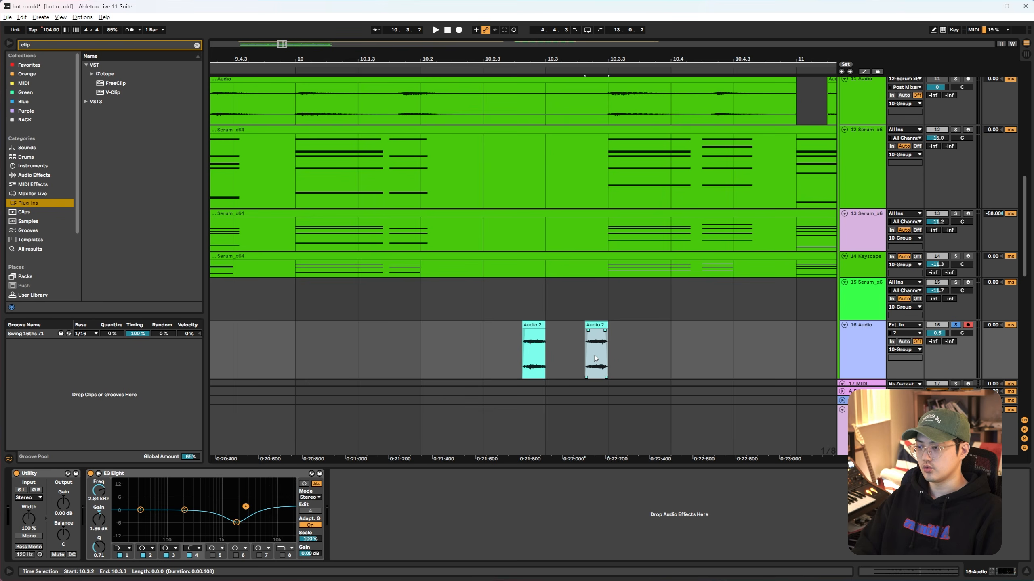
key(space)
key(space)
click(533, 325)
key(space)
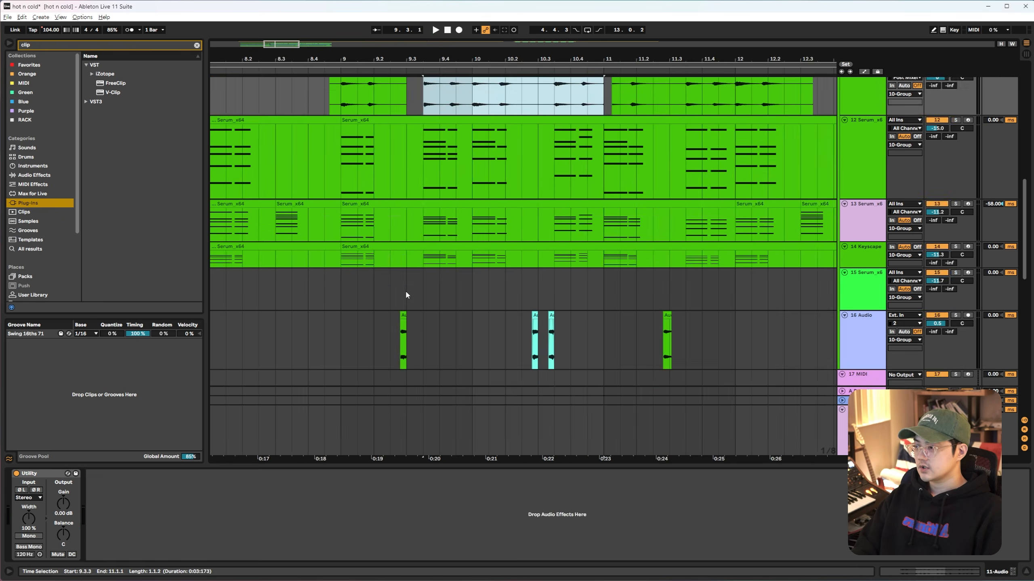
Highlight track 16's short clips from 9.2.1 to 11.4.1, and track 11's audio from 9.3.3 to 9.4.1.
scroll(406, 295, down, 1)
drag(373, 299, 702, 303)
scroll(466, 310, up, 2)
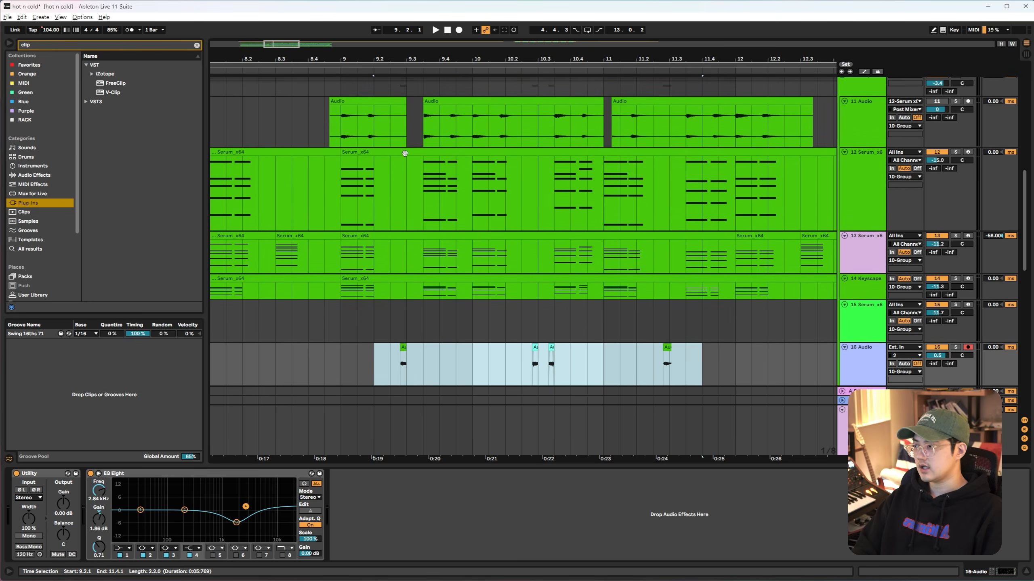
drag(342, 192, 640, 197)
drag(390, 113, 445, 127)
click(429, 128)
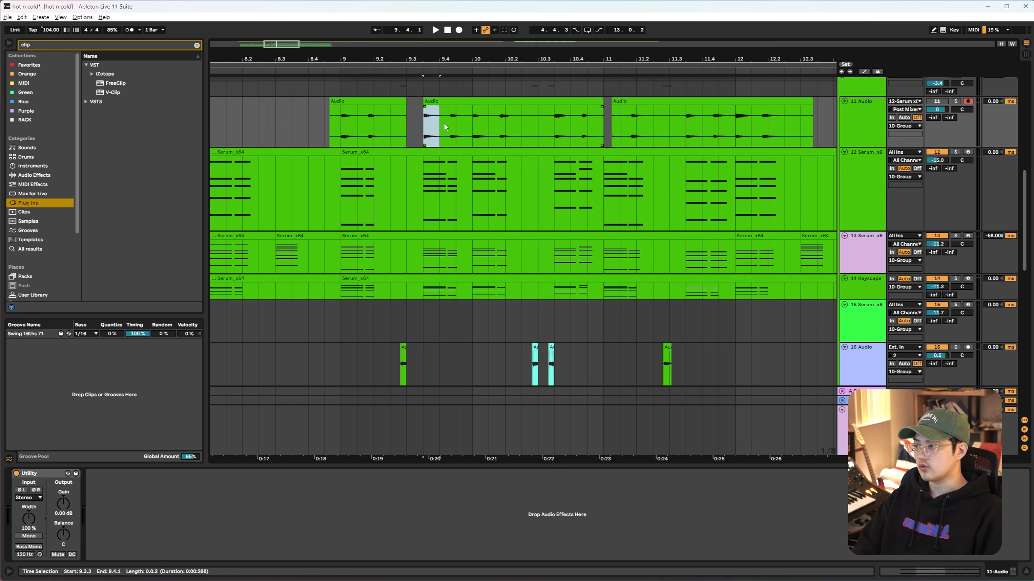
Highlight the chord audio on track 11 from 9.1.1 to 9.2.3 to compare it with the tracks below.
scroll(423, 264, down, 2)
scroll(440, 326, up, 2)
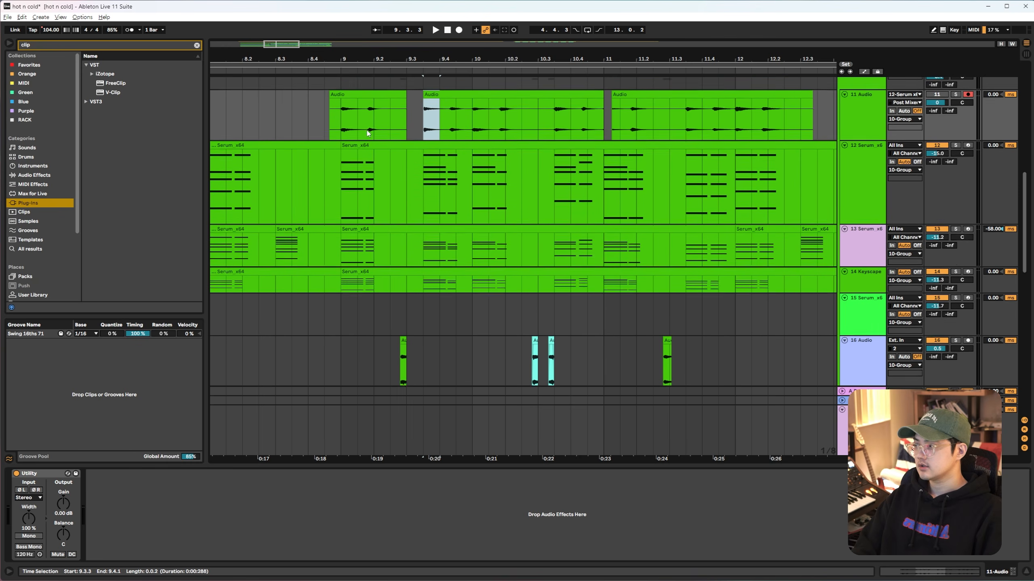
scroll(407, 317, down, 2)
scroll(445, 173, up, 2)
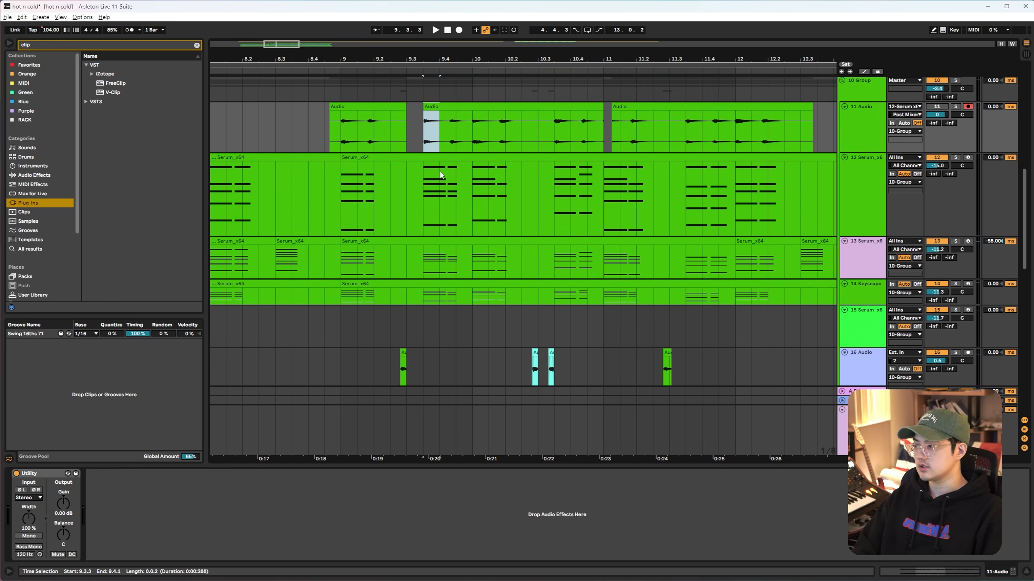
click(358, 134)
drag(342, 137, 385, 146)
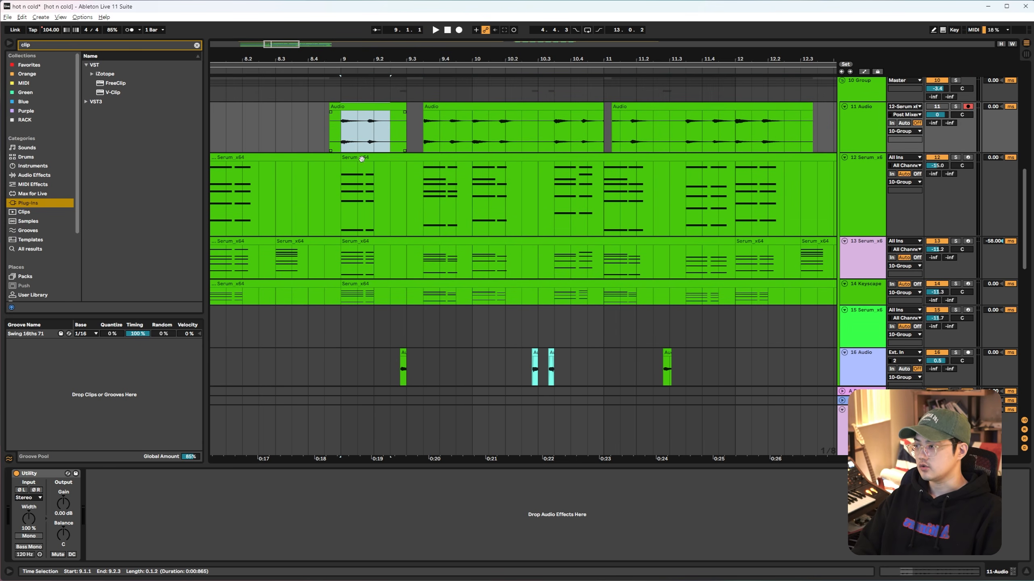
Compare track 16's fills at 9.2.4 and 10.2.4 with track 11's audio by highlighting its 10.3.3 to 10.4.1 section.
scroll(358, 155, down, 2)
click(400, 344)
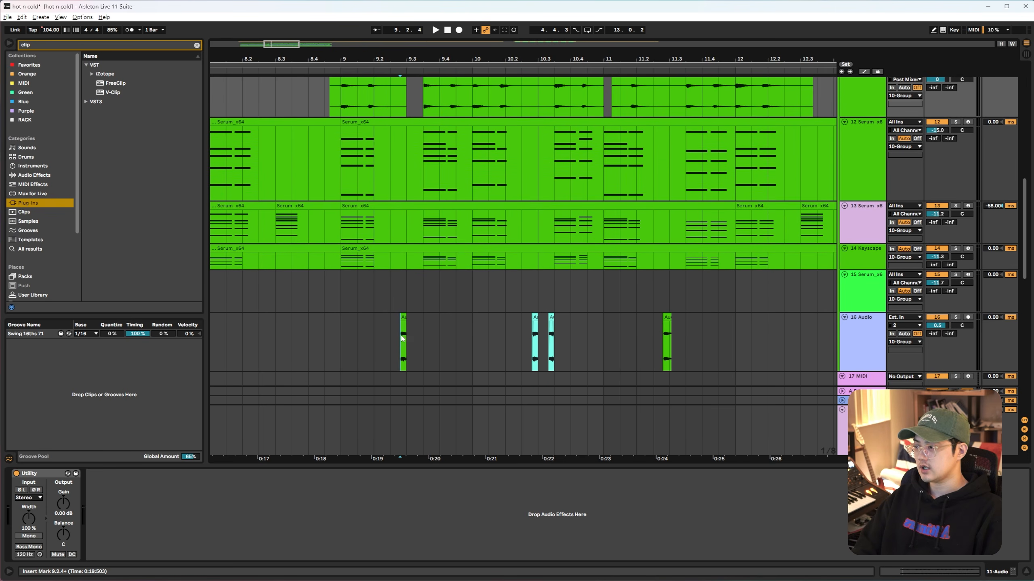
drag(535, 338, 570, 341)
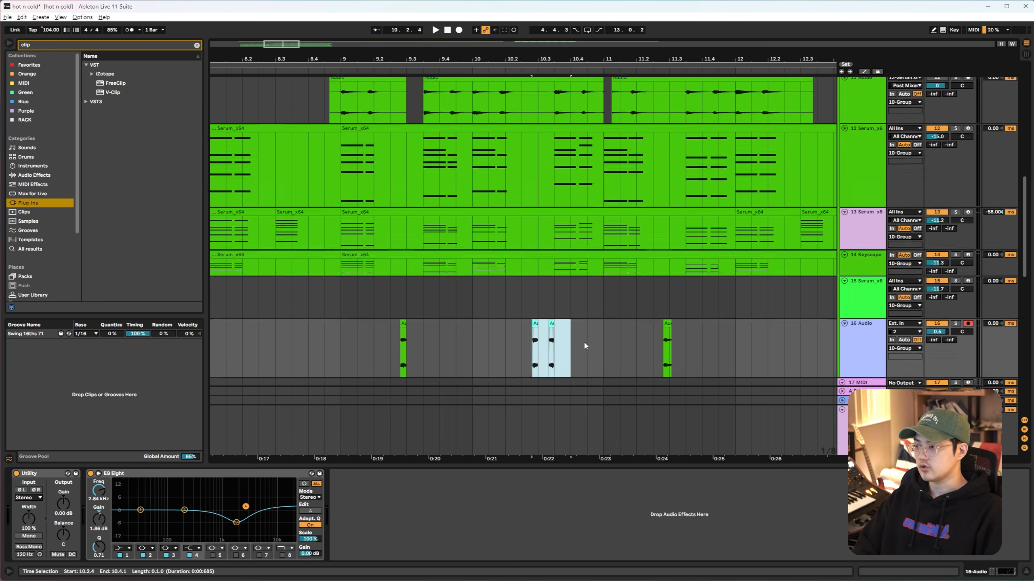
scroll(583, 340, up, 2)
drag(553, 110, 570, 113)
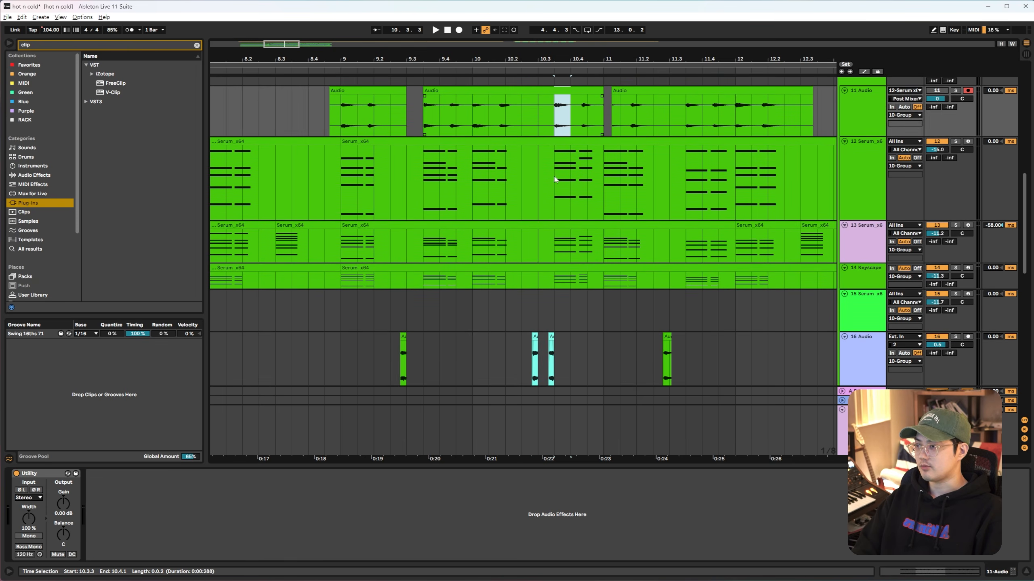
scroll(559, 179, down, 2)
drag(521, 320, 553, 321)
click(577, 316)
Solo track 18 and play its Audio 2 clips from 9.3.3.
scroll(577, 316, down, 5)
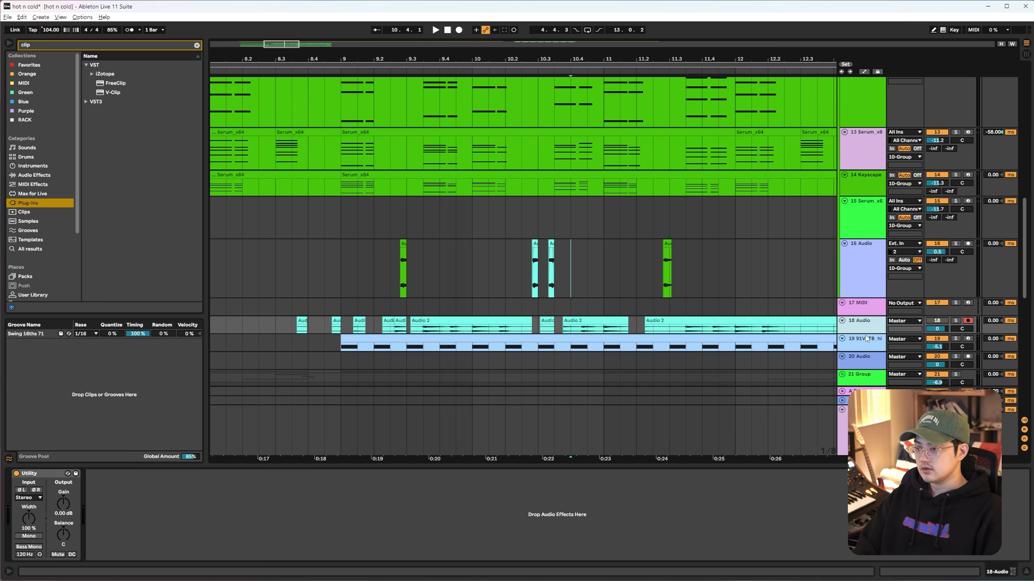
click(421, 341)
key(space)
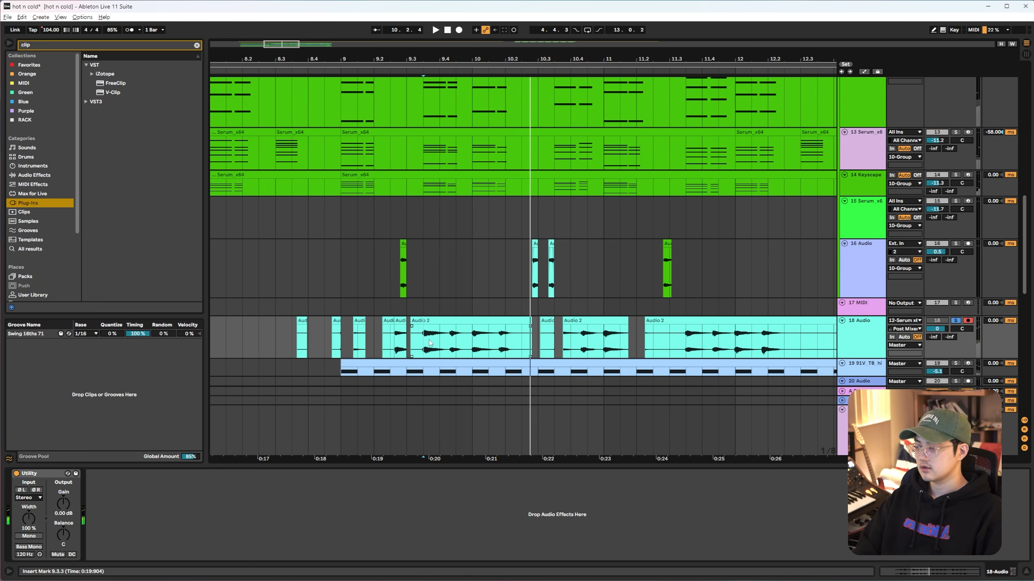
scroll(428, 343, down, 1)
key(space)
Highlight track 18's clips from 9.2.1, track 16's fills from 10.2.3 to 10.4.3, and track 18's audio from 10.3.3 to 11.1.4.
drag(374, 322, 669, 322)
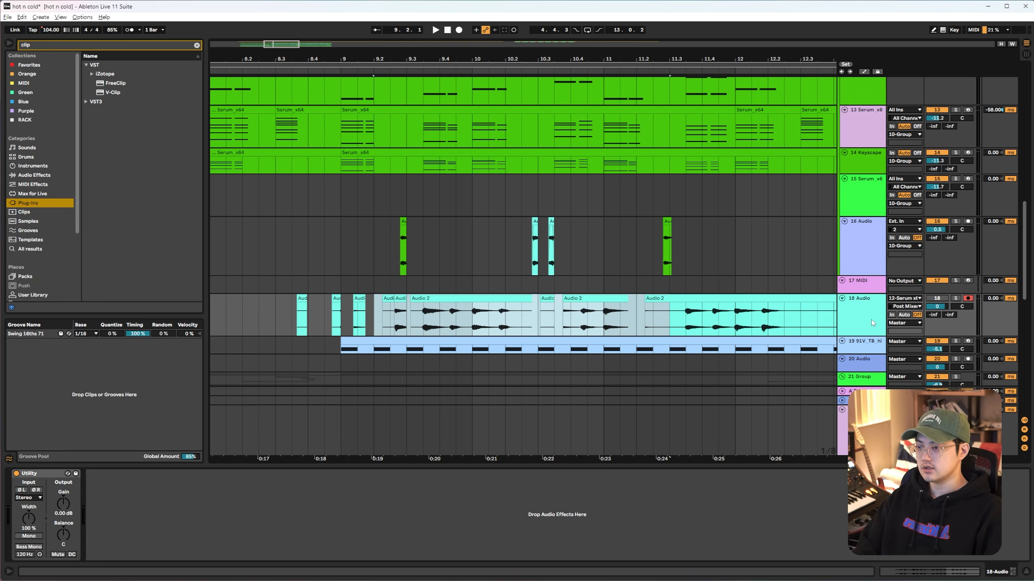
drag(521, 244, 586, 249)
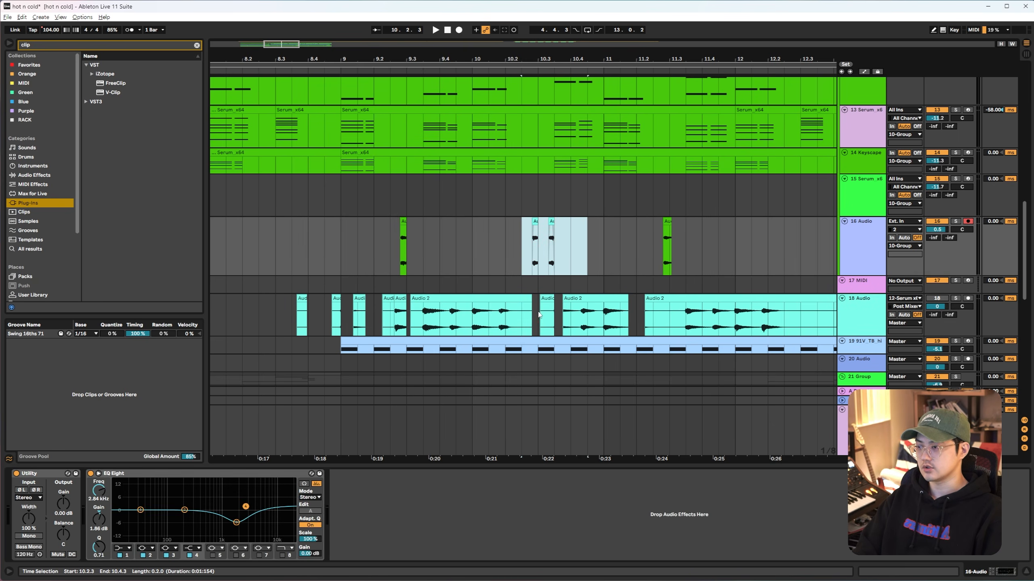
scroll(541, 316, up, 2)
click(570, 311)
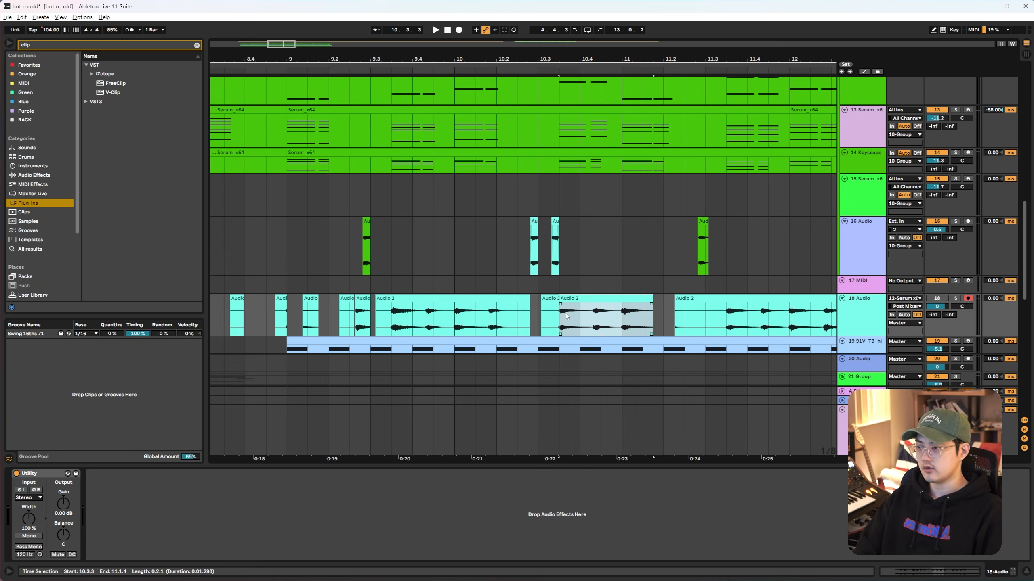
click(516, 249)
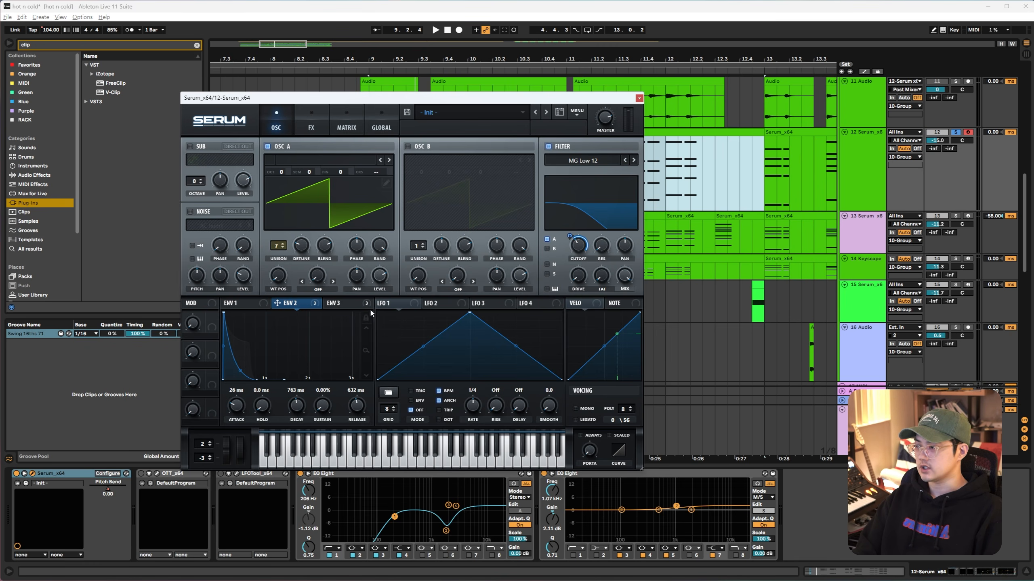
Inspect the Env 3 envelope, oscillator settings and effects rack of track 12's Serum synth.
click(346, 304)
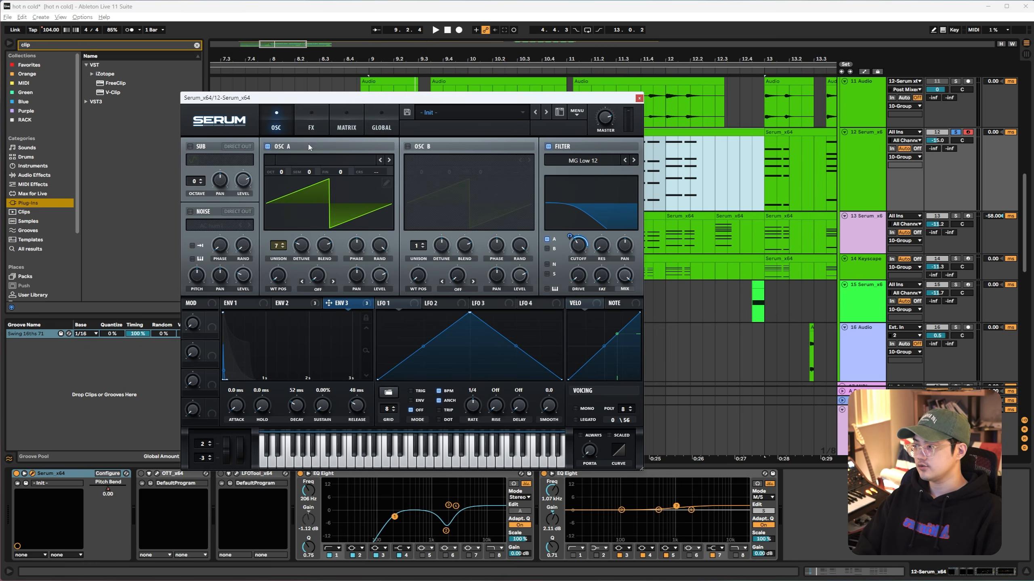
click(309, 122)
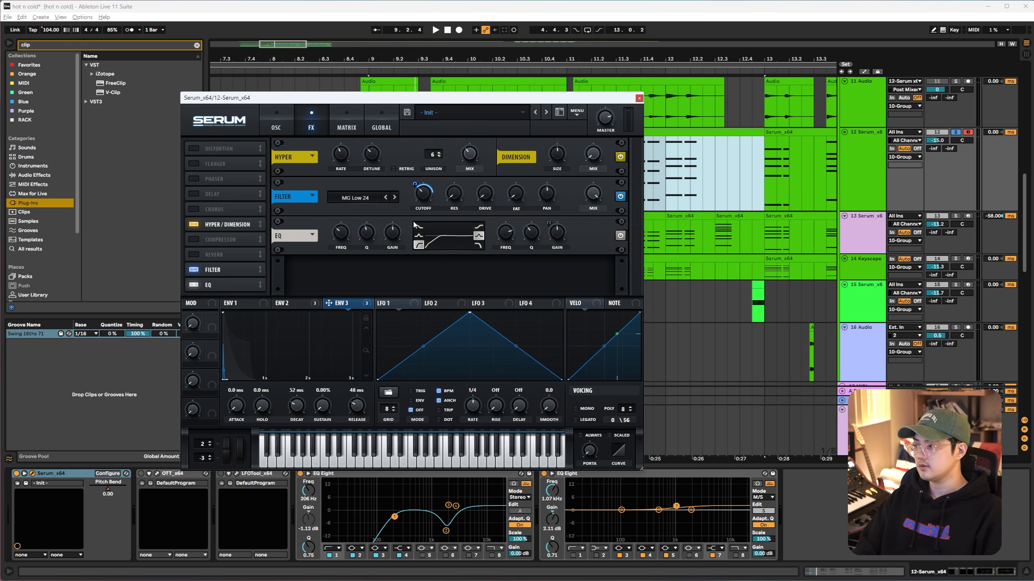
click(273, 121)
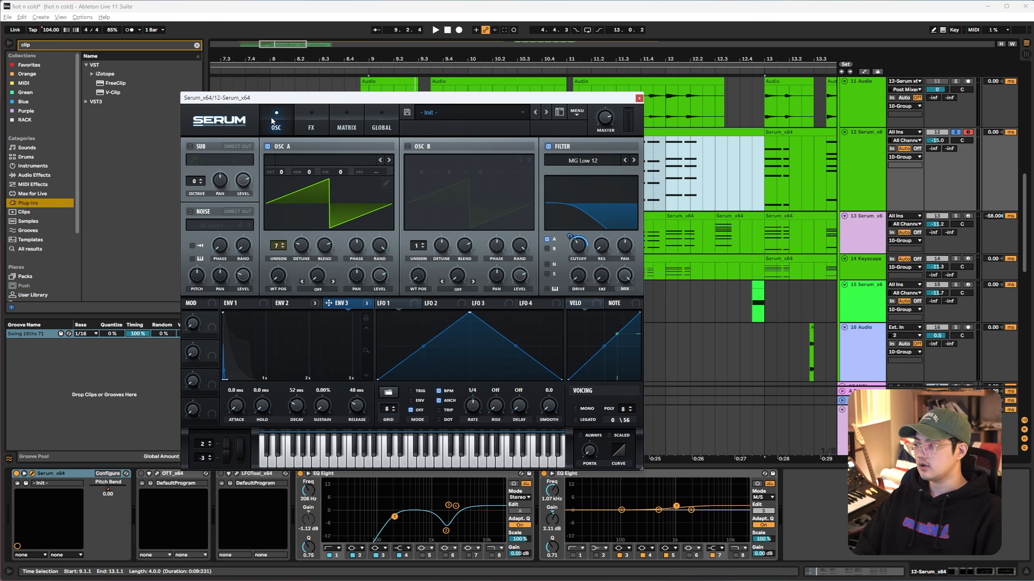
click(314, 115)
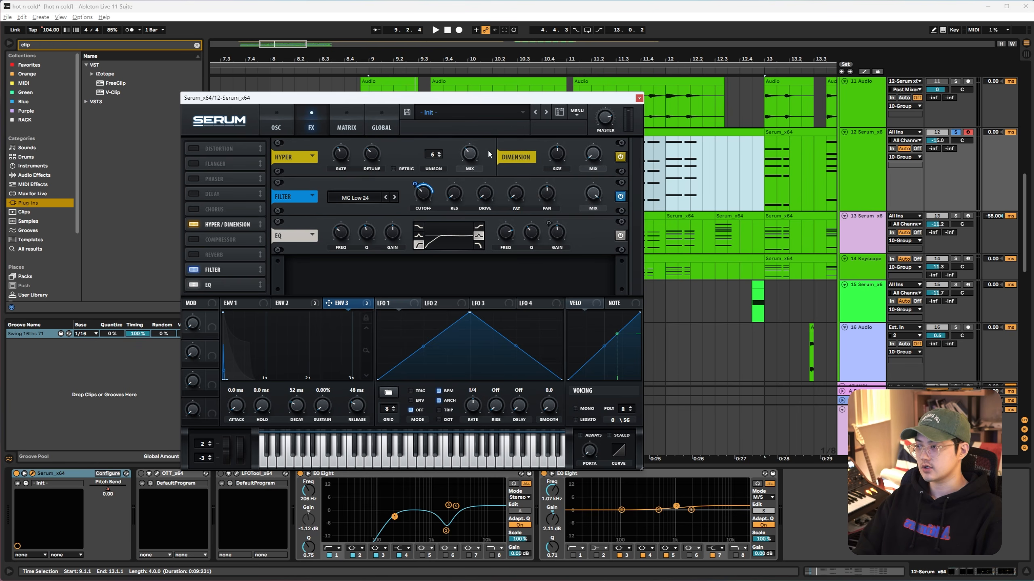
click(276, 122)
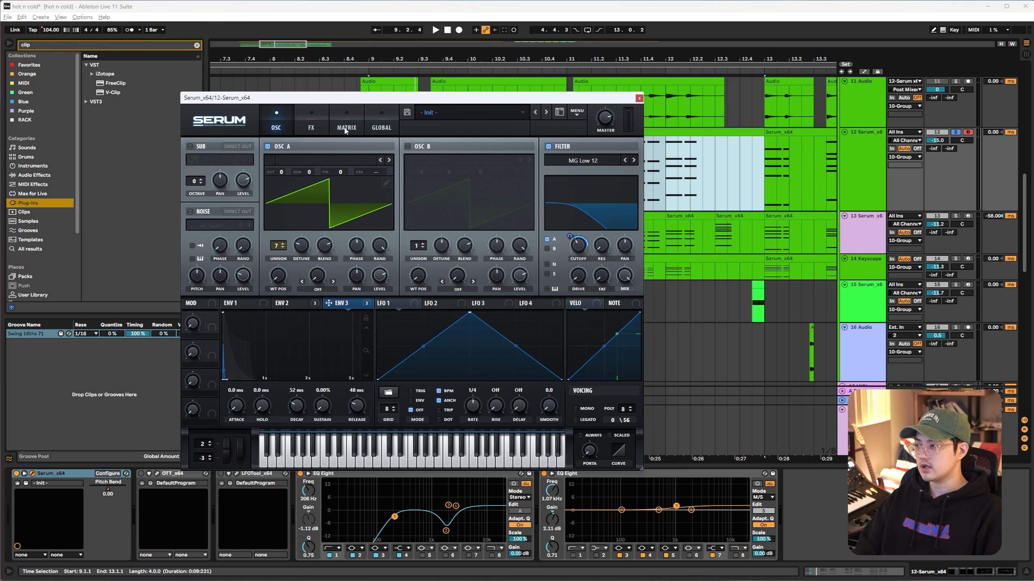
click(311, 123)
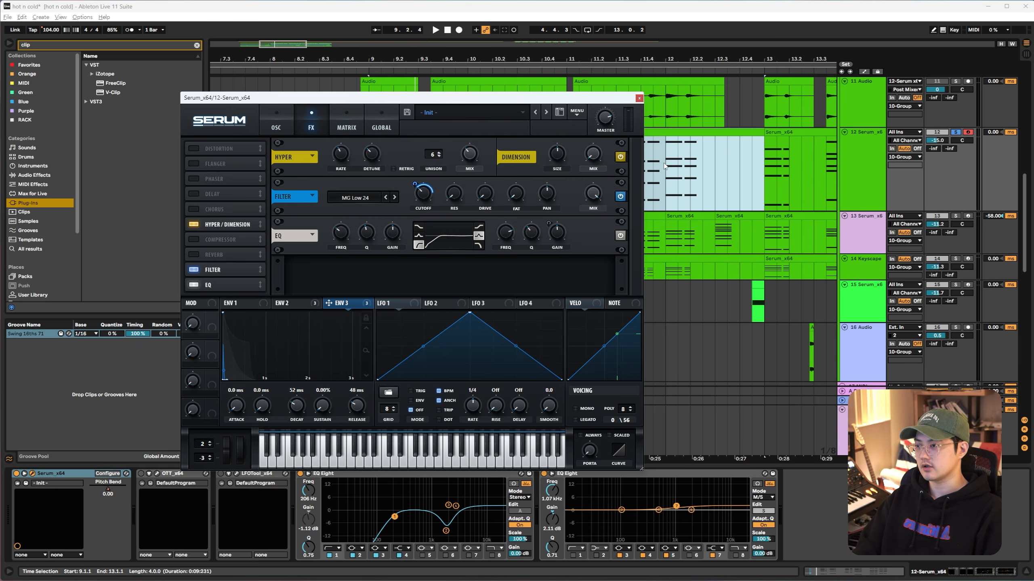
Toggle Serum's Hyper/Dimension effect to audition it on the soloed track 12 chords, and close the synth window.
click(620, 157)
key(space)
key(space)
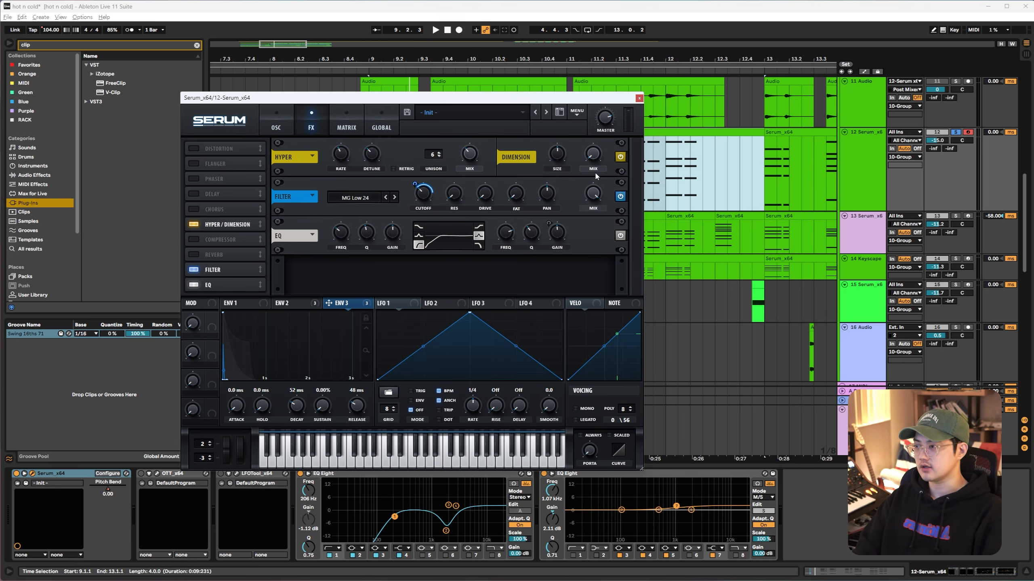
click(638, 99)
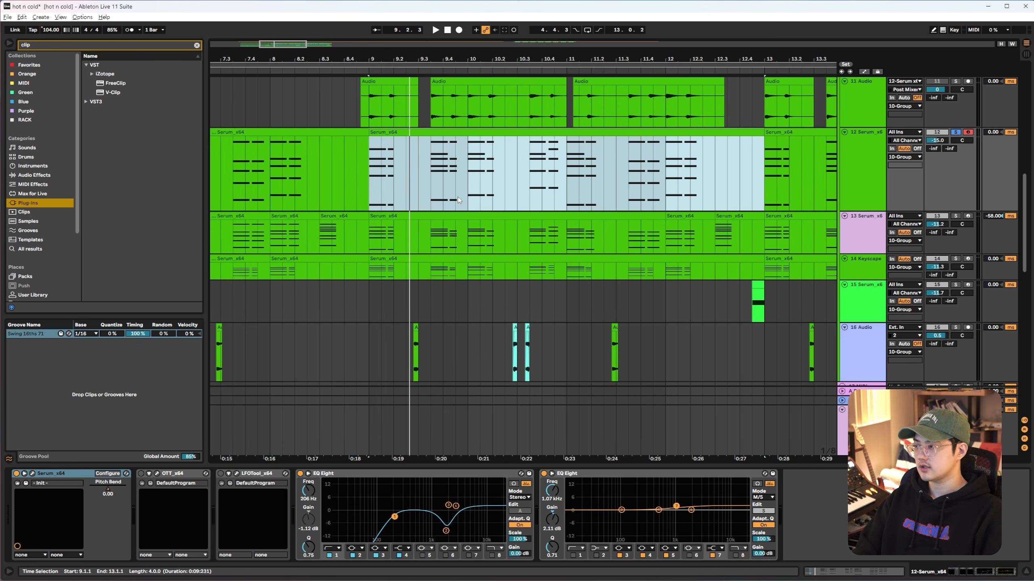
Play track 12's Serum chords from 9.1.1, both soloed and together with the other tracks.
key(space)
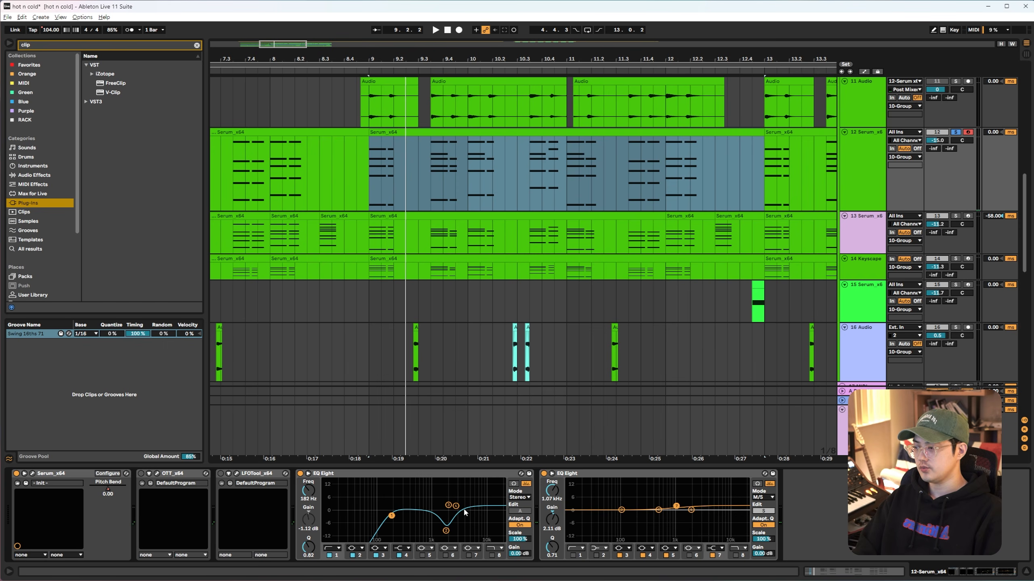
key(space)
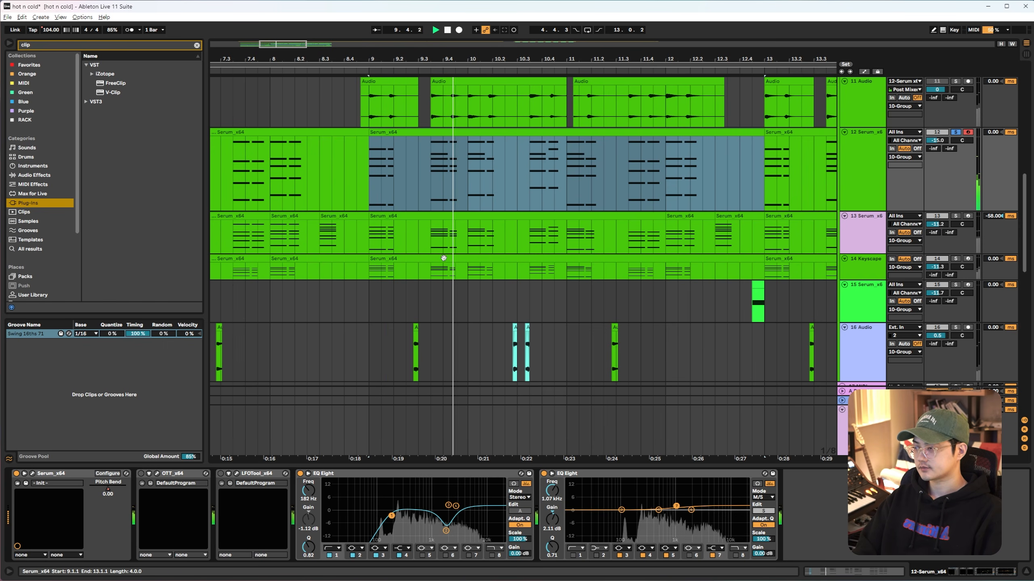
scroll(450, 278, up, 1)
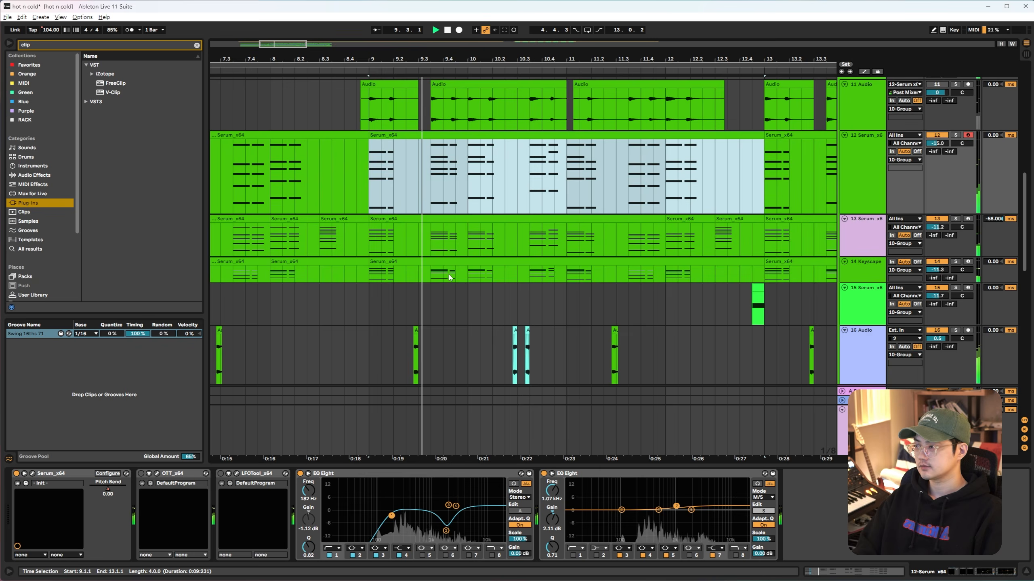
scroll(464, 289, down, 3)
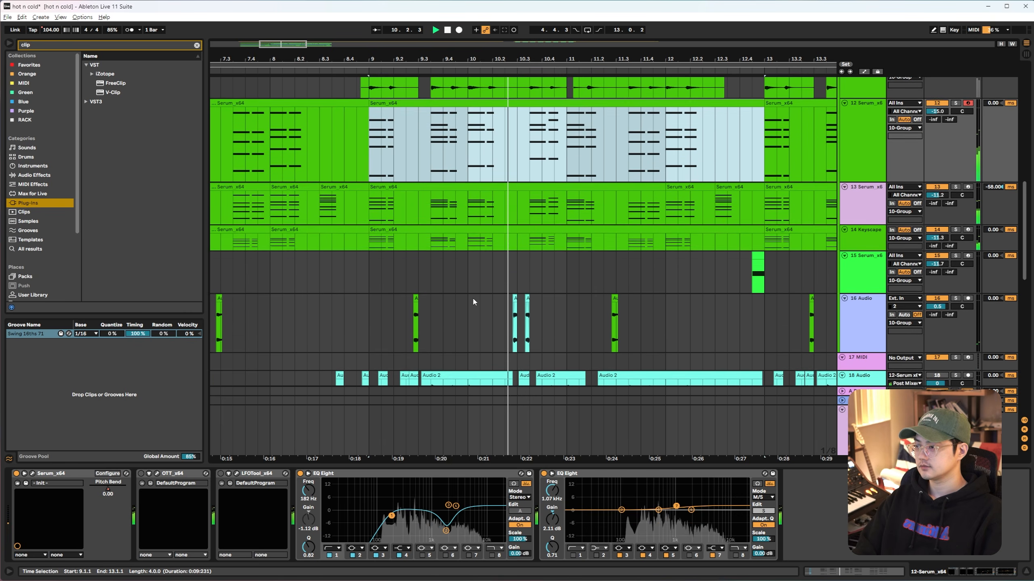
scroll(476, 303, down, 2)
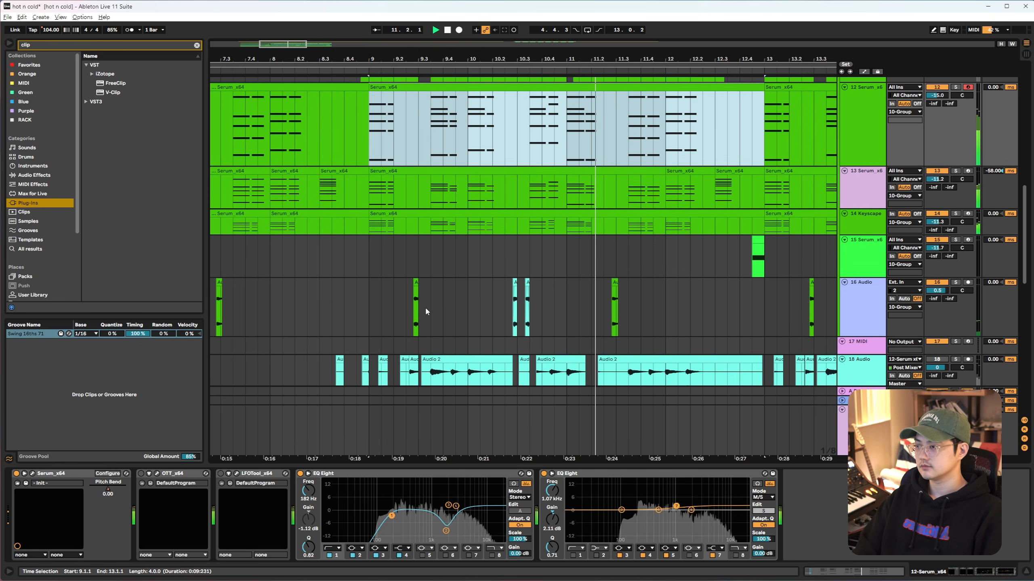
key(space)
Highlight track 16's fills from 9.2.1 to 11.1.3 and play them repeatedly from 10.2.3 within the full mix.
drag(394, 298, 591, 306)
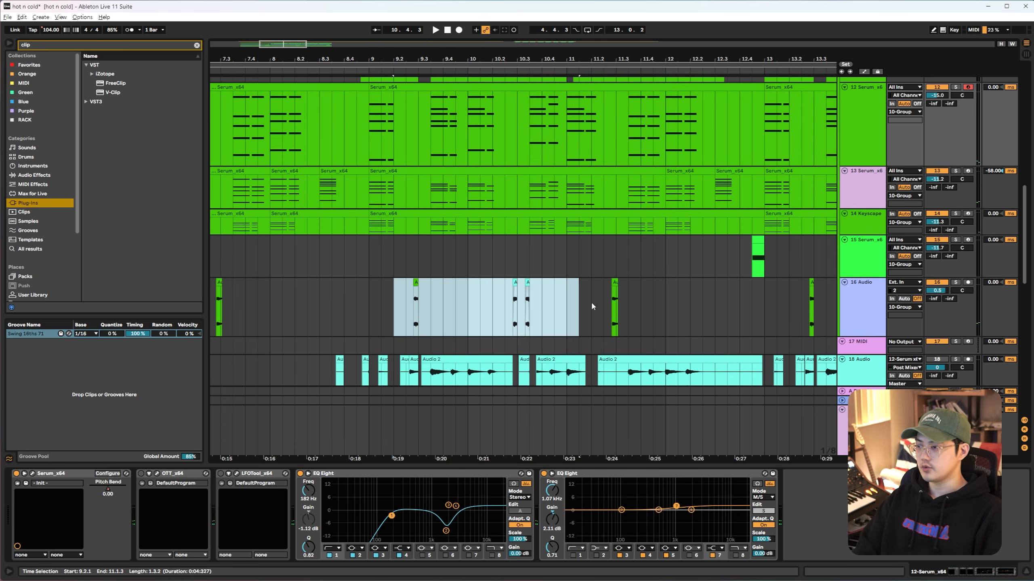
click(410, 305)
click(505, 300)
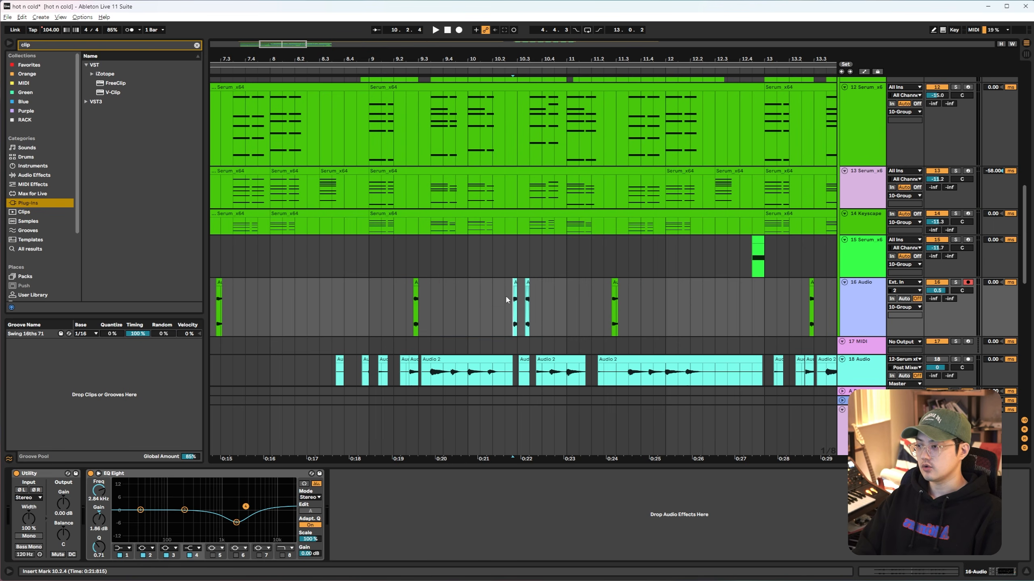
click(506, 300)
key(space)
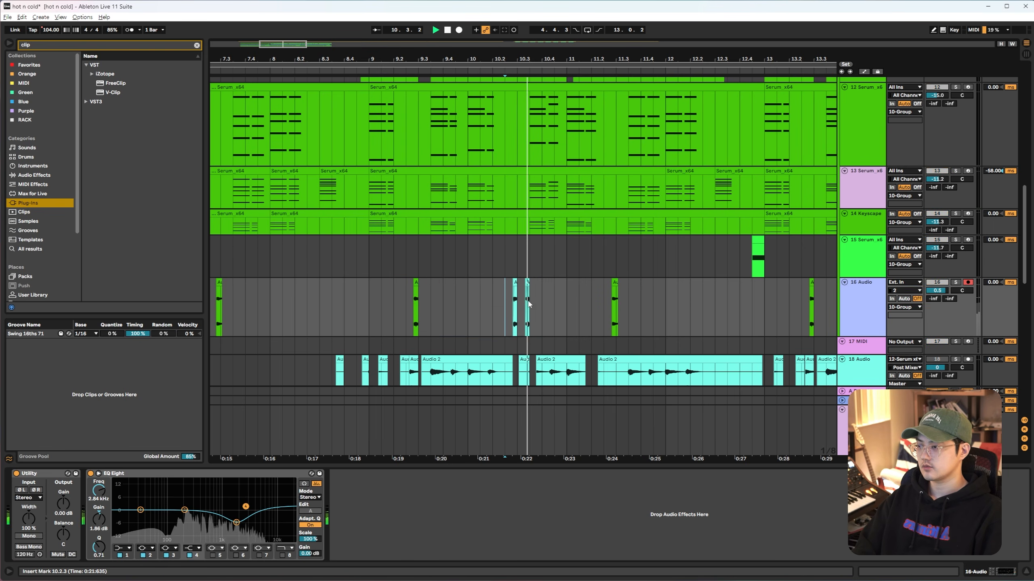
key(space)
key(space)
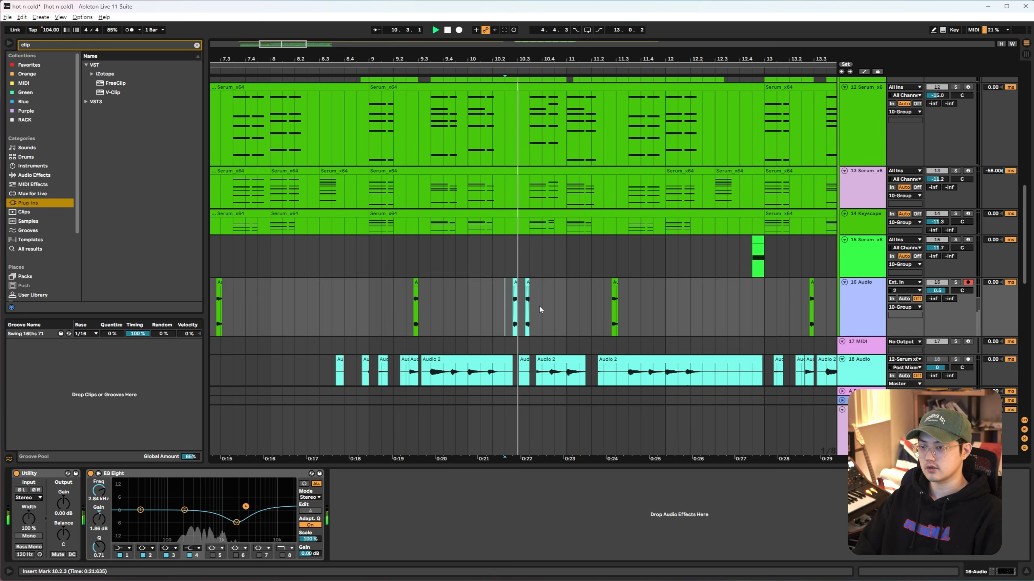
key(space)
key(space)
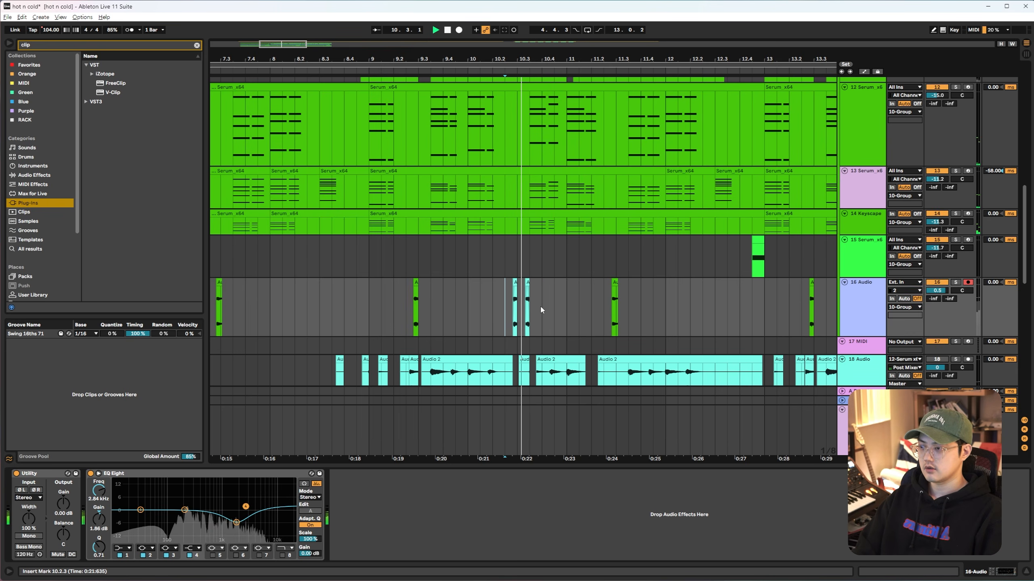
Stop playback and highlight the pair of track 16 fills between 10.2.3 and 11.1.1.
key(space)
drag(502, 302, 569, 303)
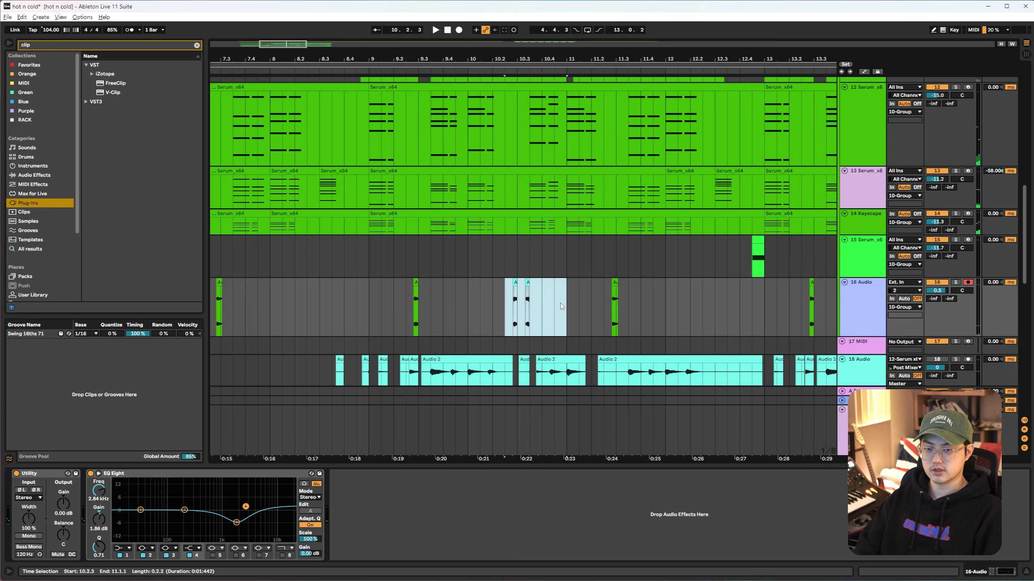
click(554, 305)
scroll(493, 314, down, 1)
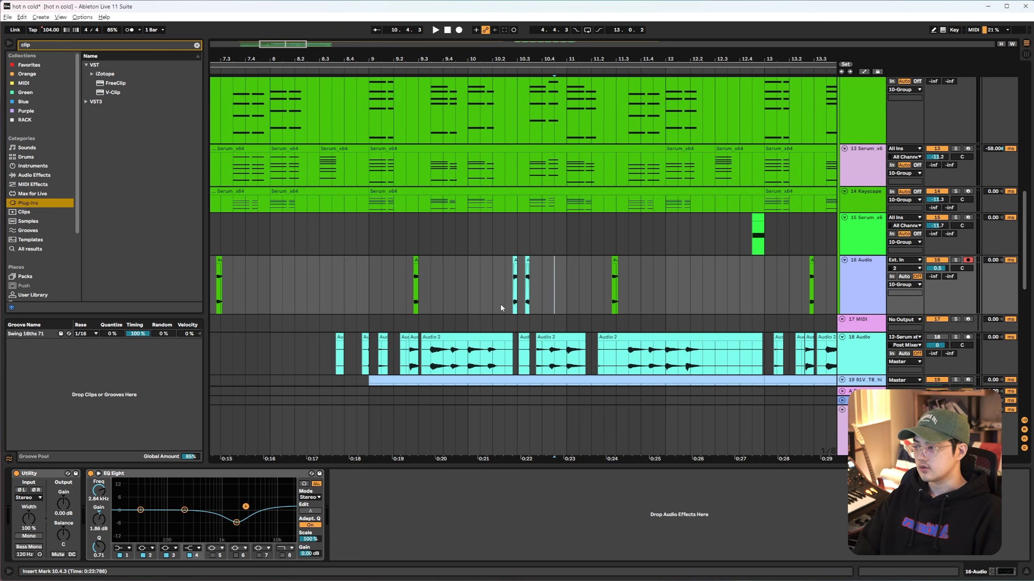
Show the automation lanes of the chord and fill tracks around bar 10, and hide them again.
scroll(517, 302, up, 3)
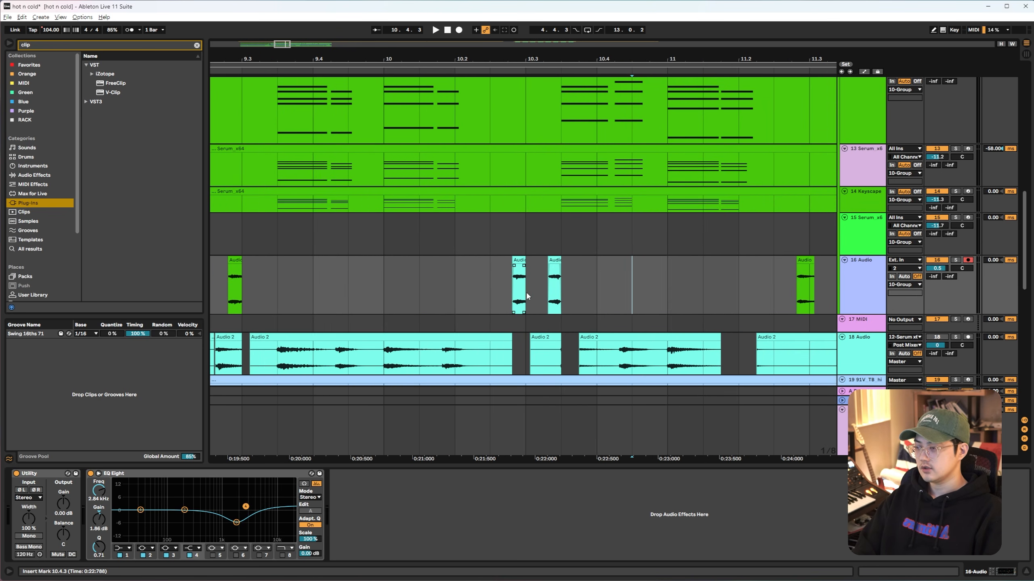
key(a)
scroll(569, 244, up, 2)
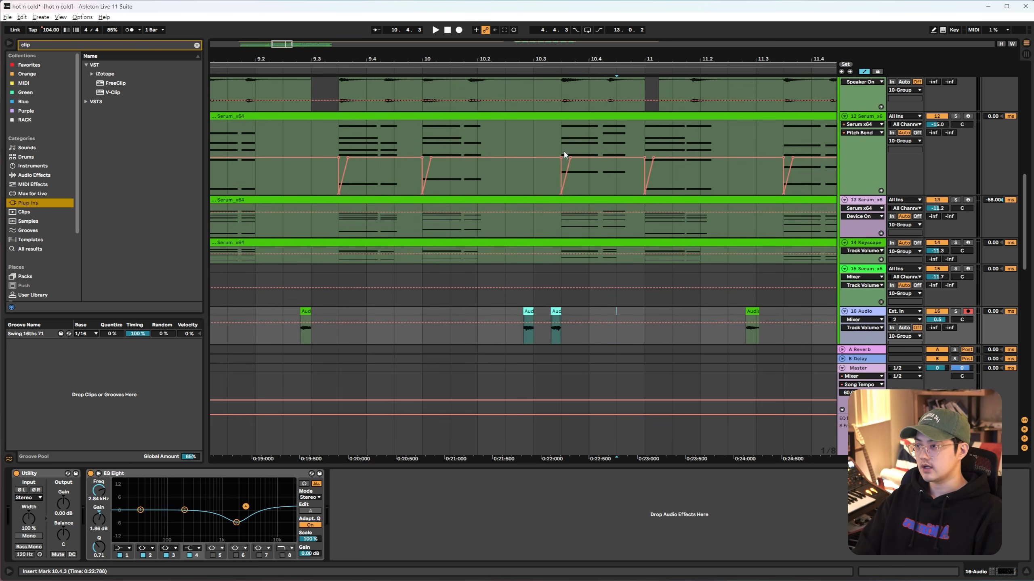
key(a)
scroll(570, 285, down, 2)
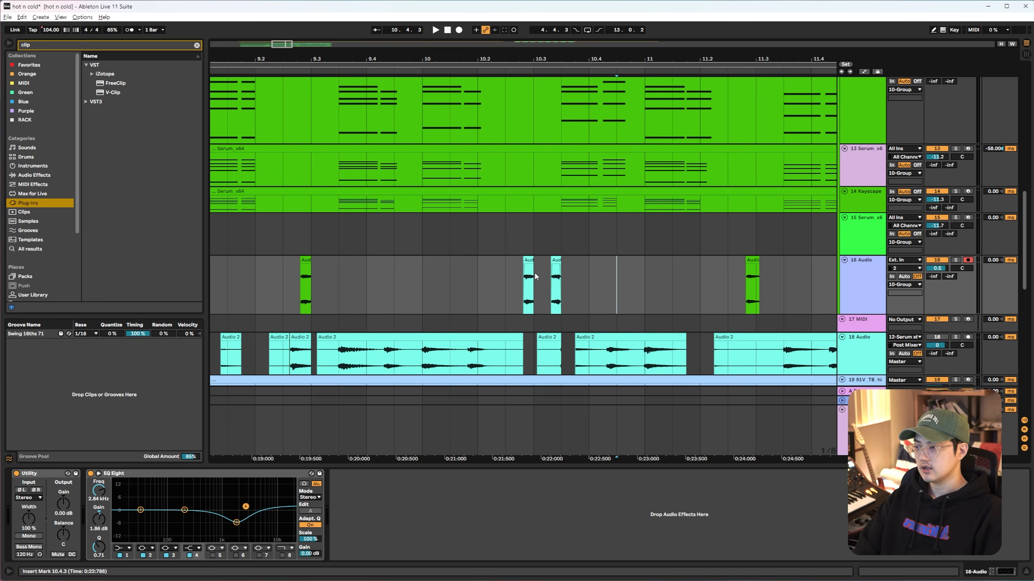
Play track 16's paired fills soloed from 10.2.3.
click(517, 287)
click(504, 280)
key(space)
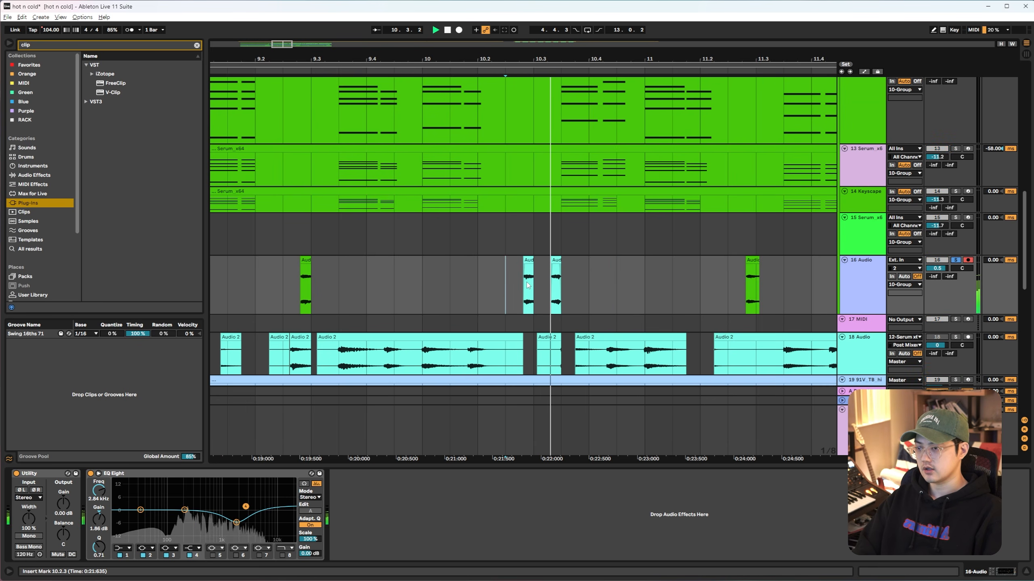
Extend the start of track 18's audio clip back to 10.3.3 so it meets the preceding clip.
scroll(534, 286, down, 2)
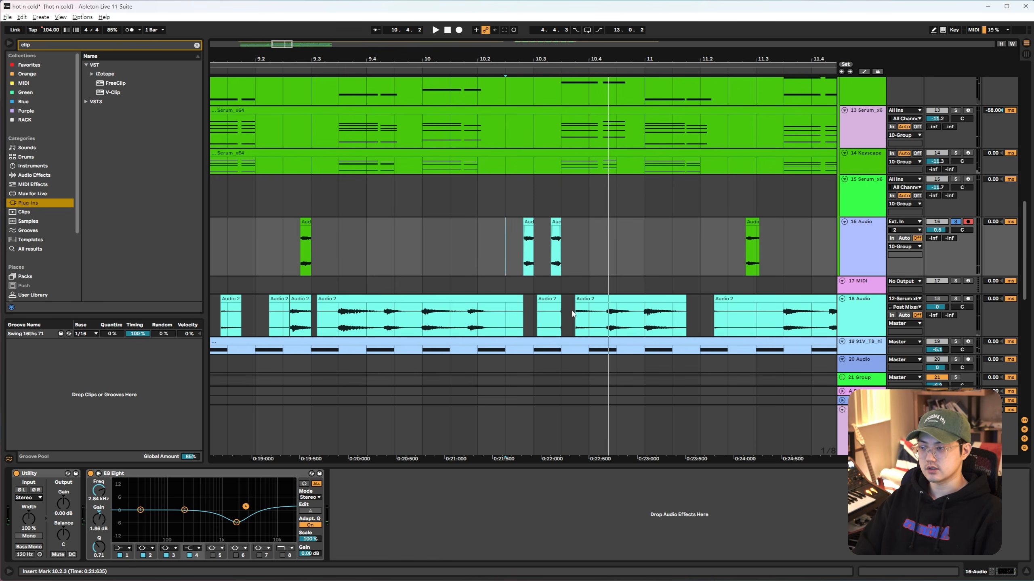
click(575, 302)
drag(575, 302, 563, 301)
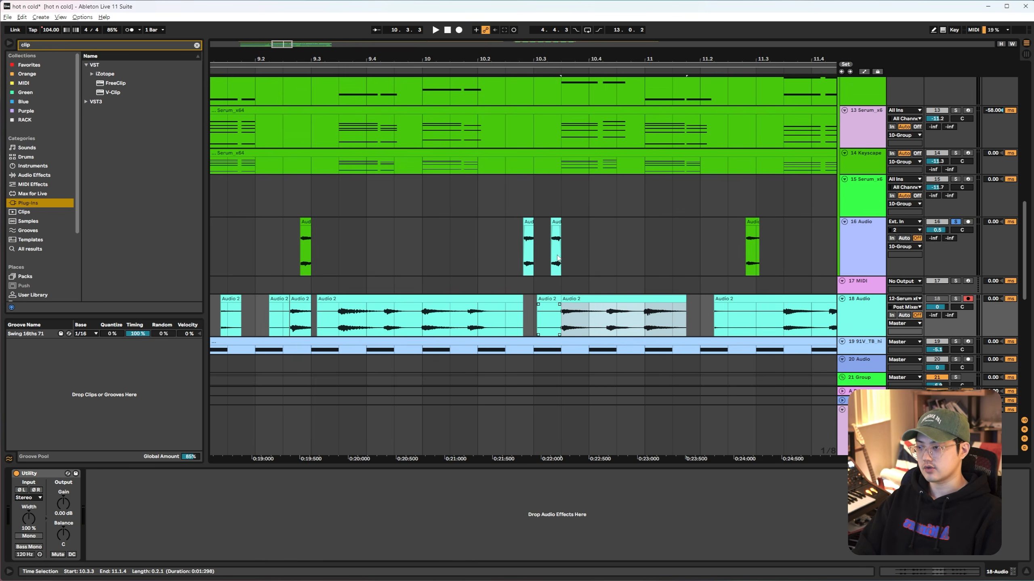
Play track 16's fills within the full mix from 9.1.1 through to bar 13.
scroll(498, 245, down, 2)
scroll(498, 244, down, 1)
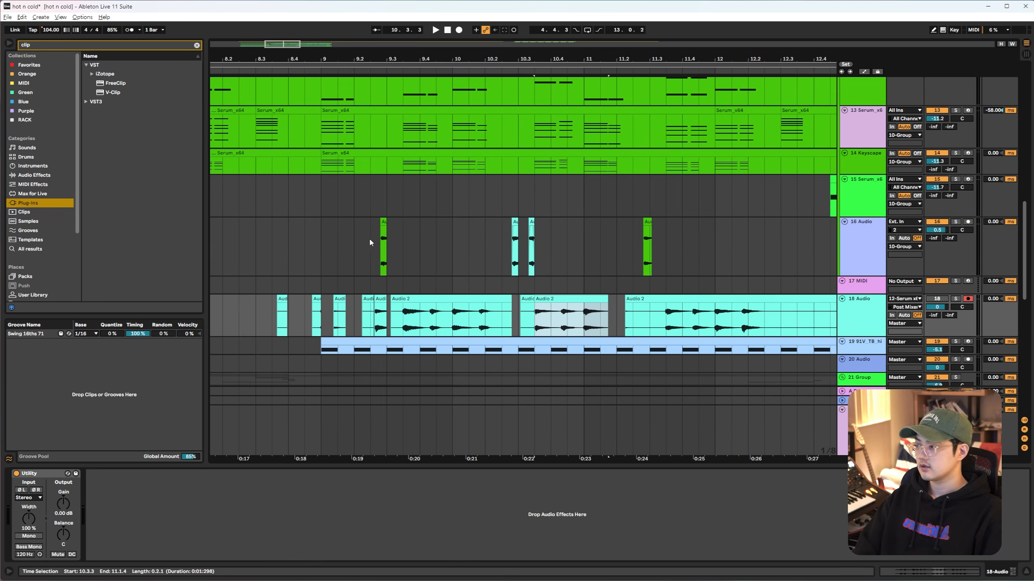
click(340, 246)
scroll(340, 245, down, 2)
key(space)
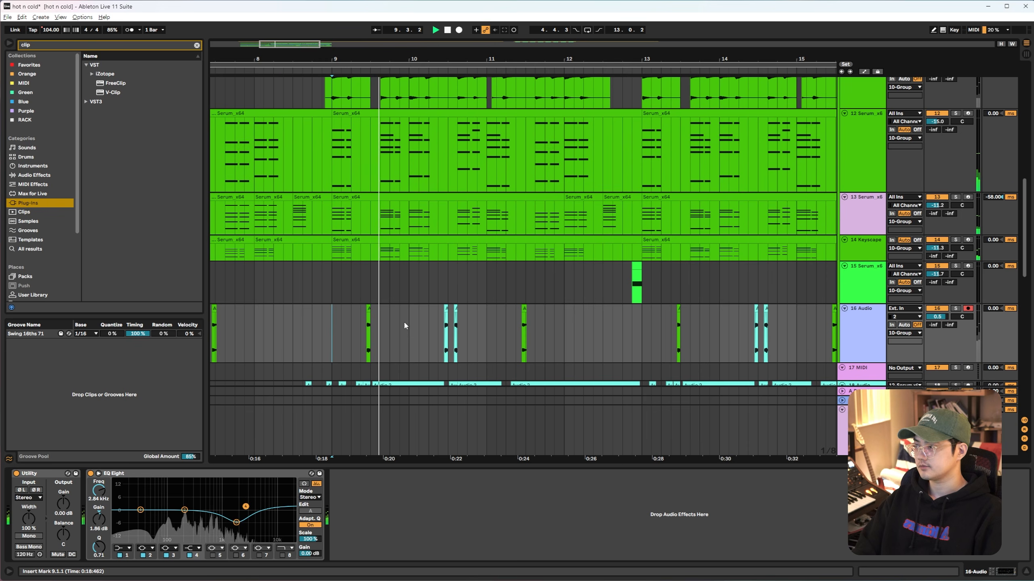
click(433, 334)
scroll(433, 334, down, 2)
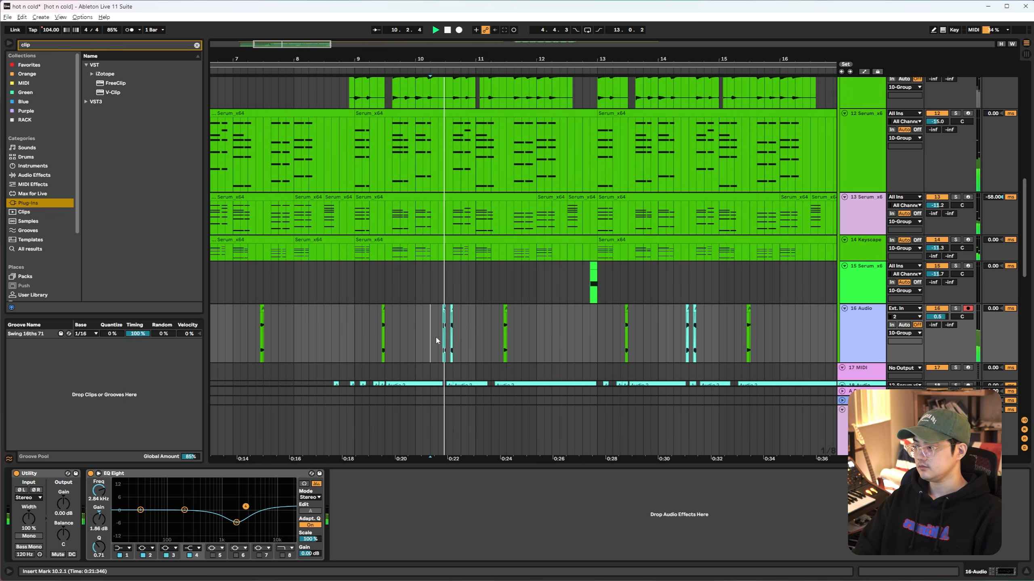
scroll(468, 326, up, 1)
scroll(496, 305, down, 2)
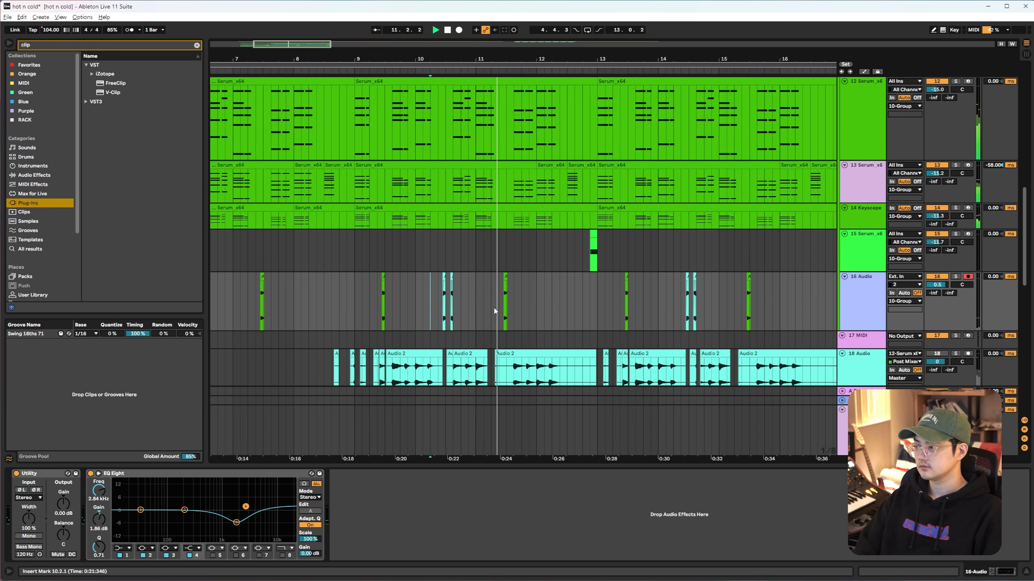
scroll(535, 305, down, 1)
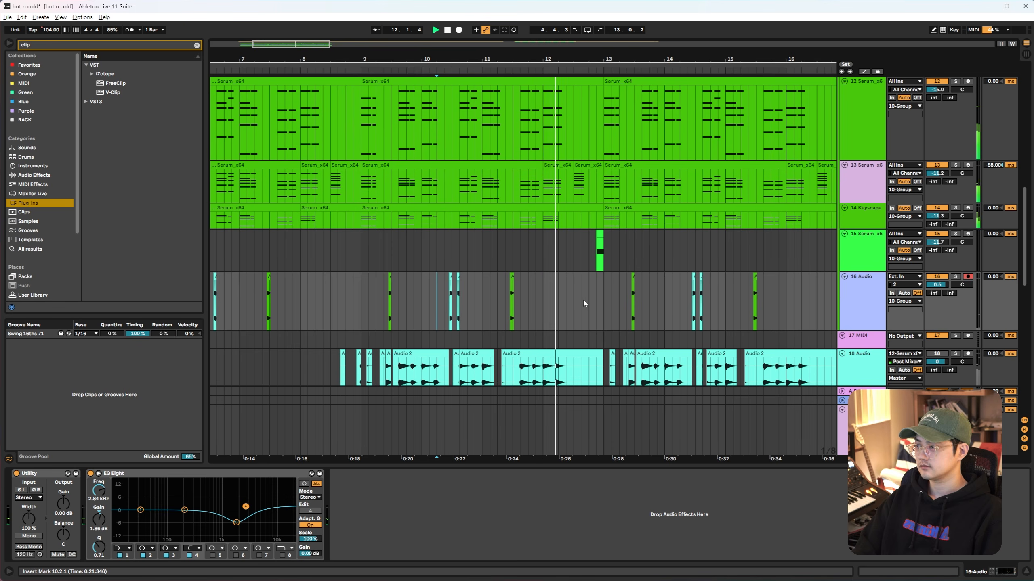
scroll(581, 306, up, 1)
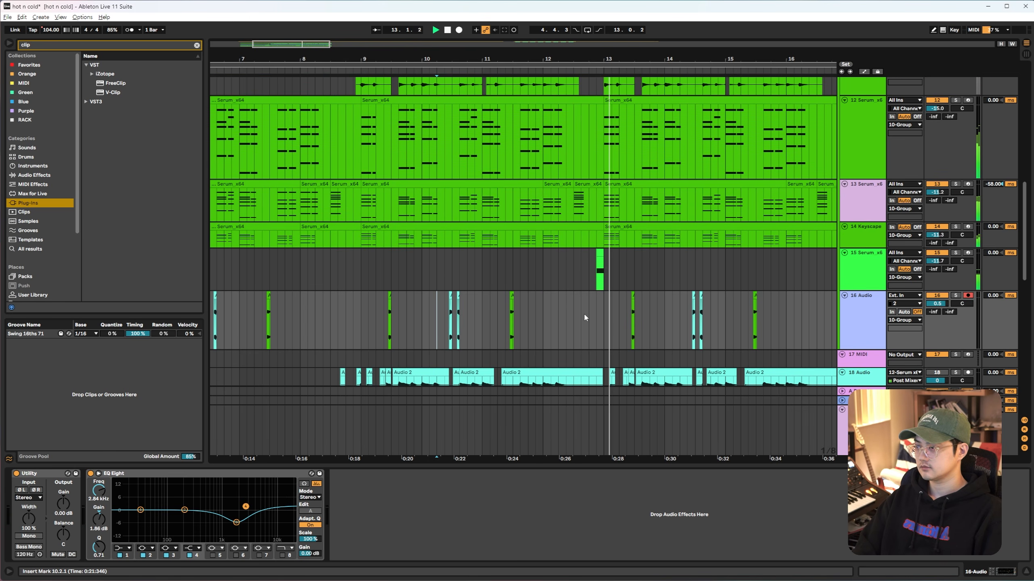
key(space)
Highlight track 13's Serum chords from 9.1.1 to 12.1.1, and play the track soloed from 12.1.1.
drag(366, 203, 512, 203)
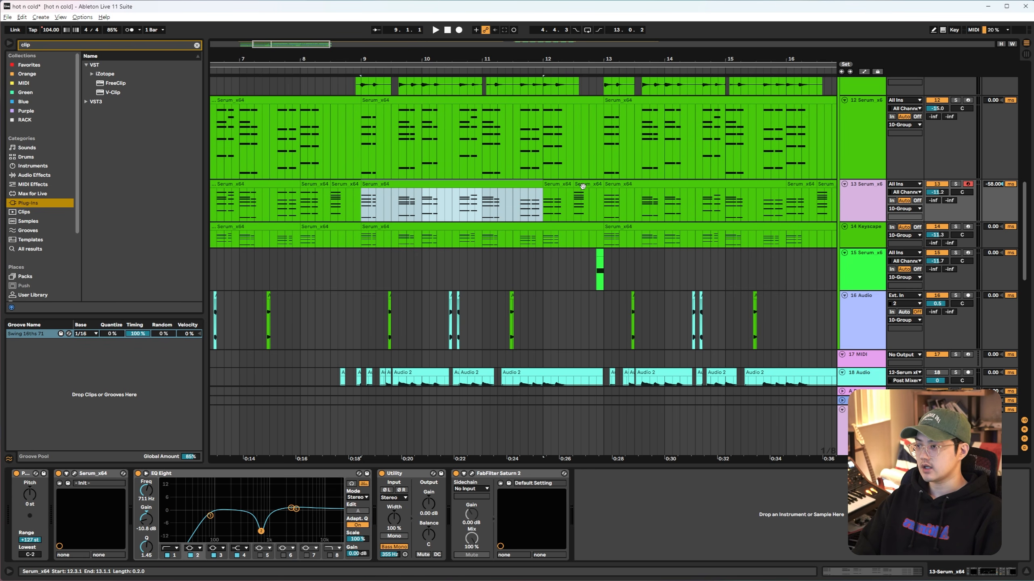
click(574, 202)
click(573, 203)
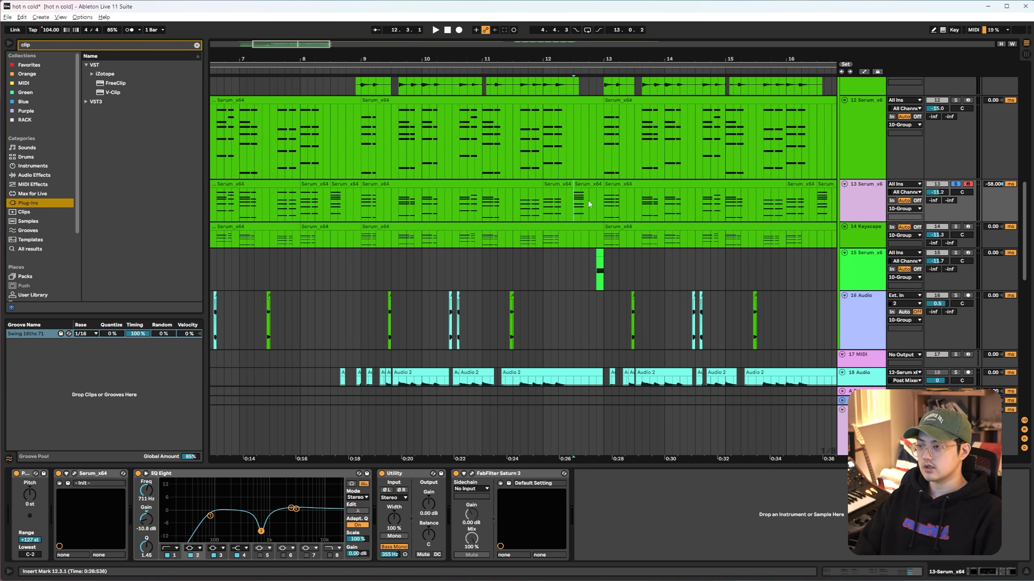
scroll(589, 205, up, 2)
key(space)
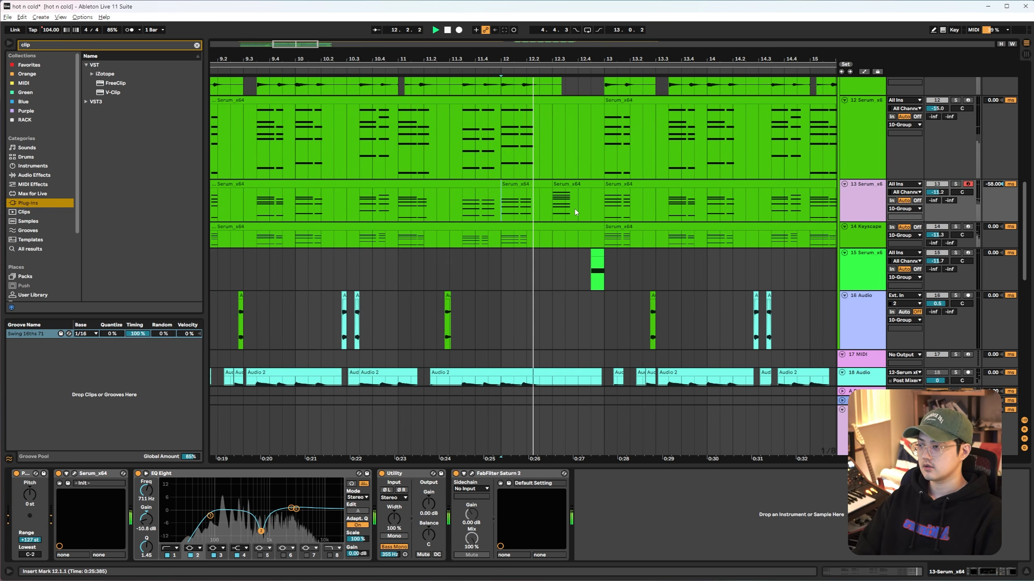
key(space)
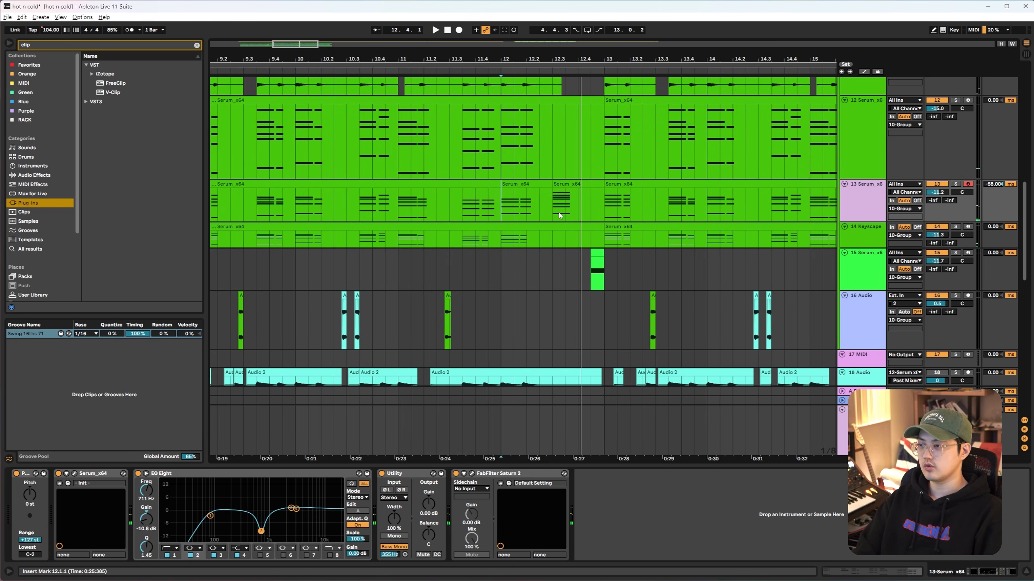
Play track 13's chords from 12.1.1 in the full mix, and highlight its clip from 12.3.1 to 13.1.1.
key(space)
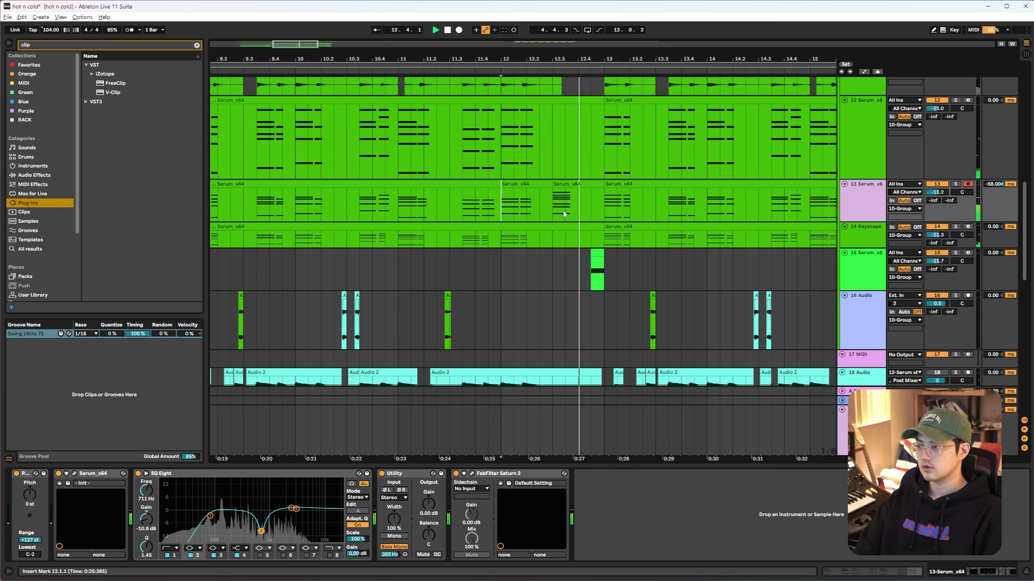
key(space)
click(560, 216)
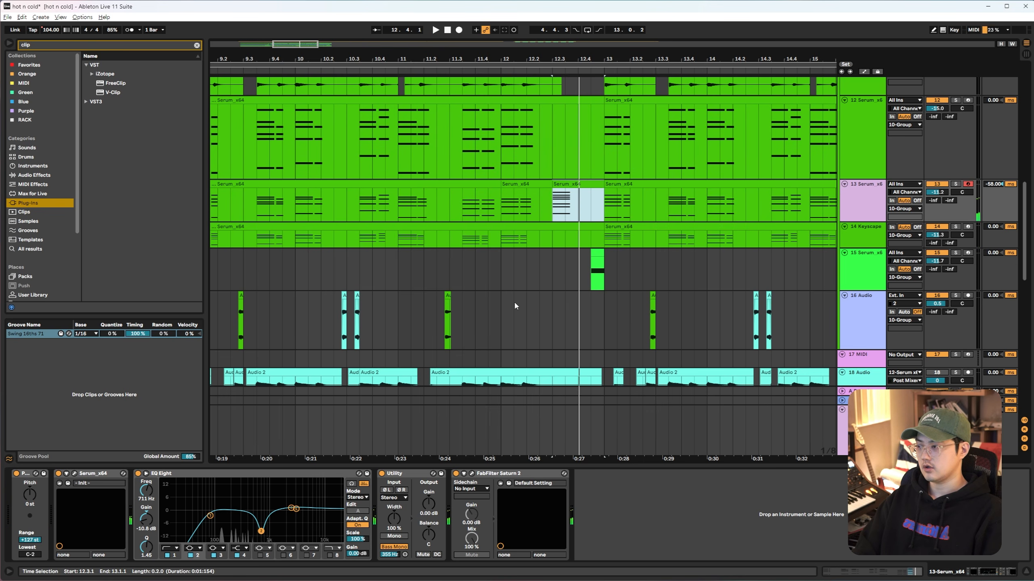
Open track 13's Serum synth and inspect its oscillator settings and effects rack.
scroll(461, 346, down, 2)
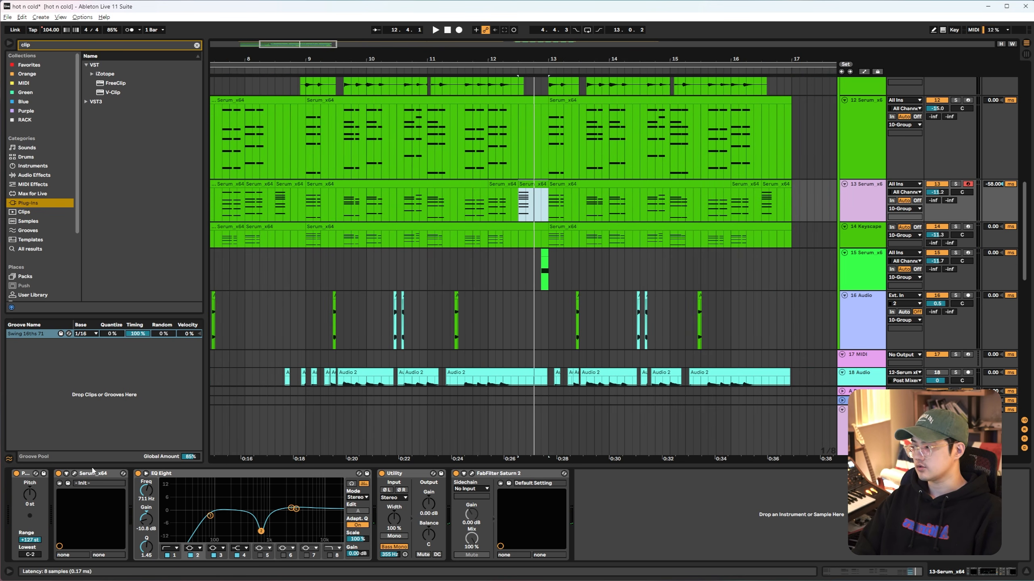
click(75, 474)
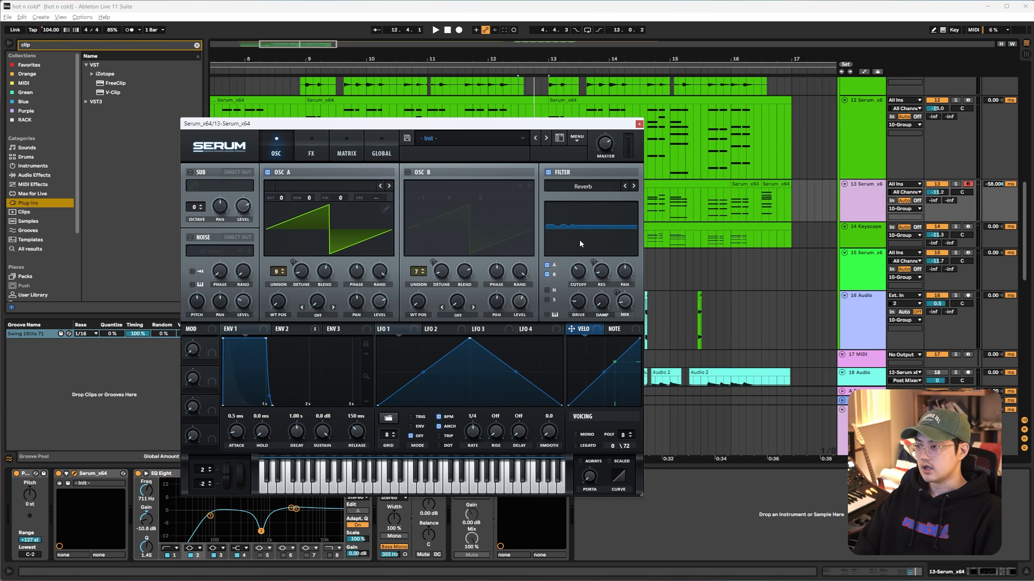
click(312, 153)
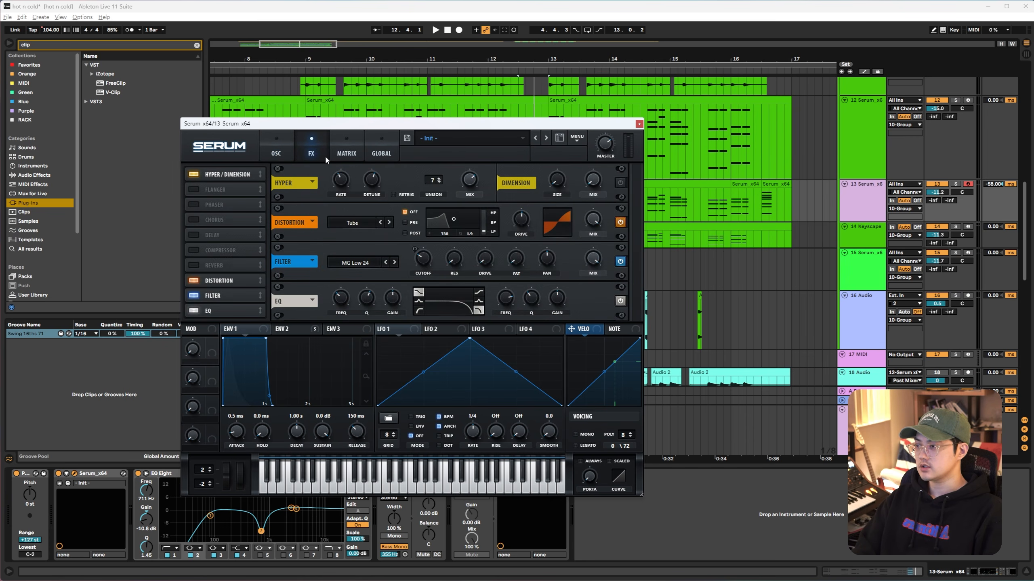
Toggle Serum's Hyper/Dimension effect on track 13, return to the oscillator settings, and close the synth window.
click(193, 176)
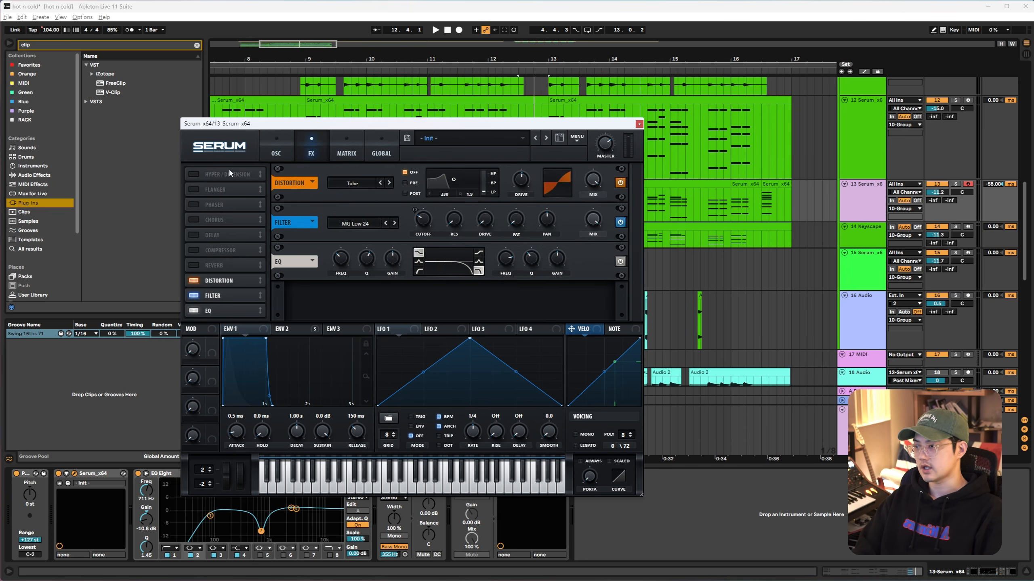
click(205, 178)
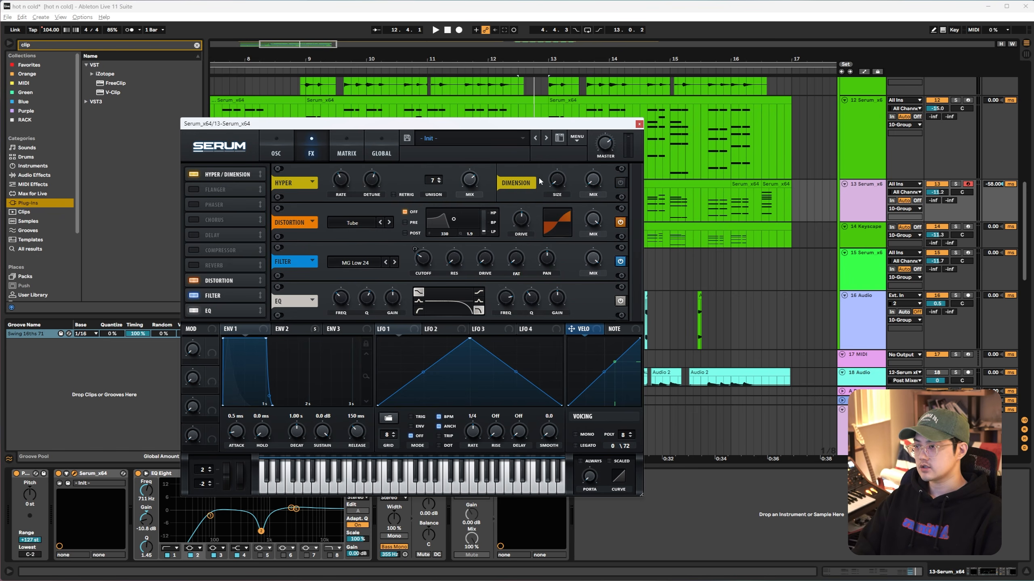
click(194, 175)
click(276, 153)
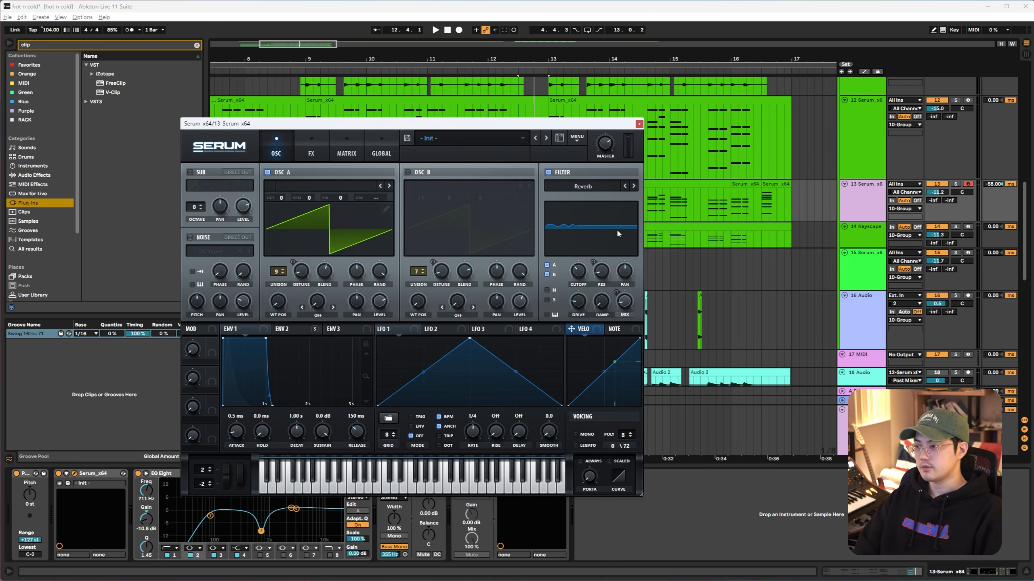
click(639, 125)
Play track 13's clip from 12.3.1 both soloed and together with the other tracks.
click(542, 220)
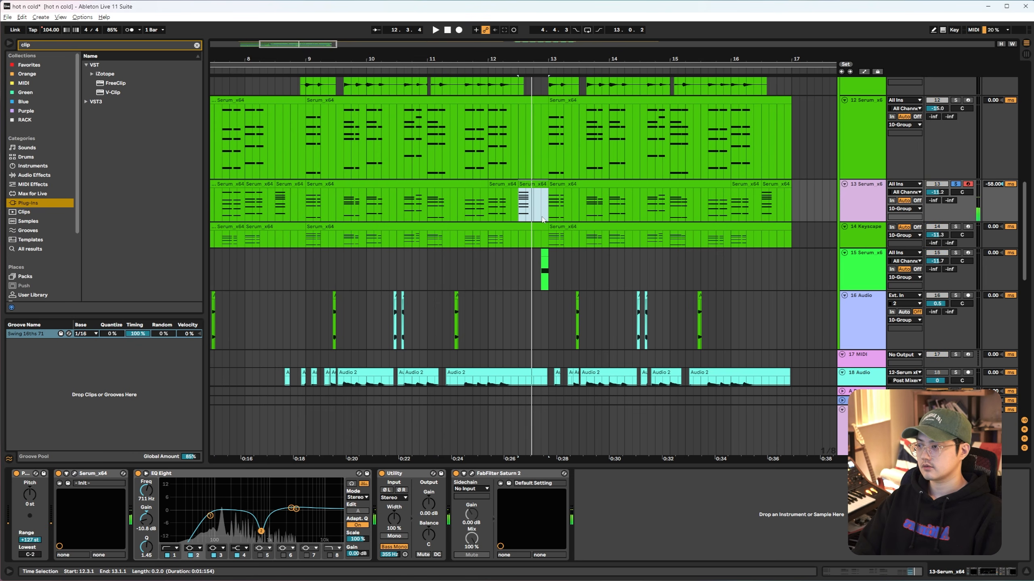
key(space)
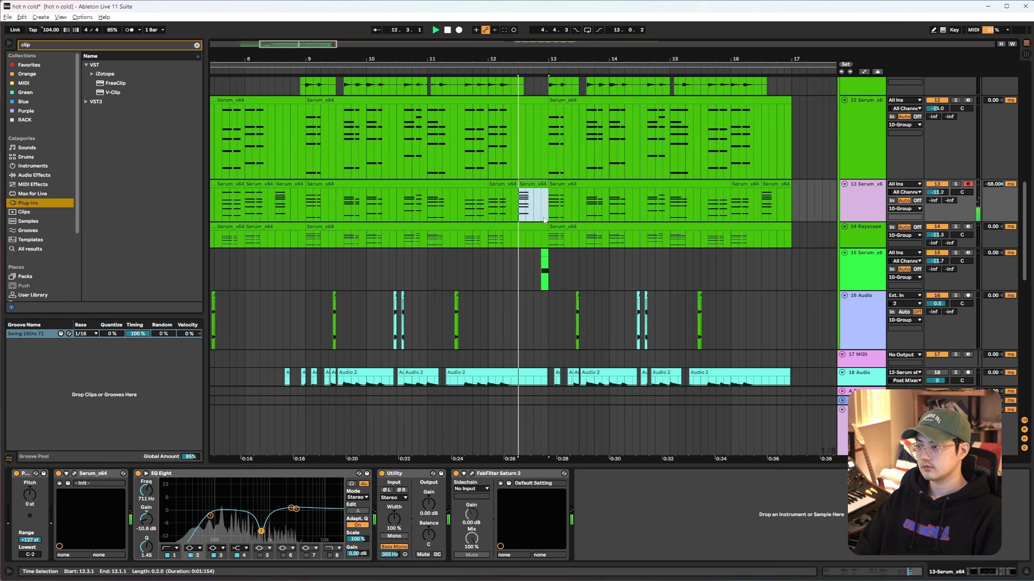
key(space)
Place the insert marker at 12.2.3 on track 13, and reopen its Serum window briefly to view the oscillator and filter.
click(511, 203)
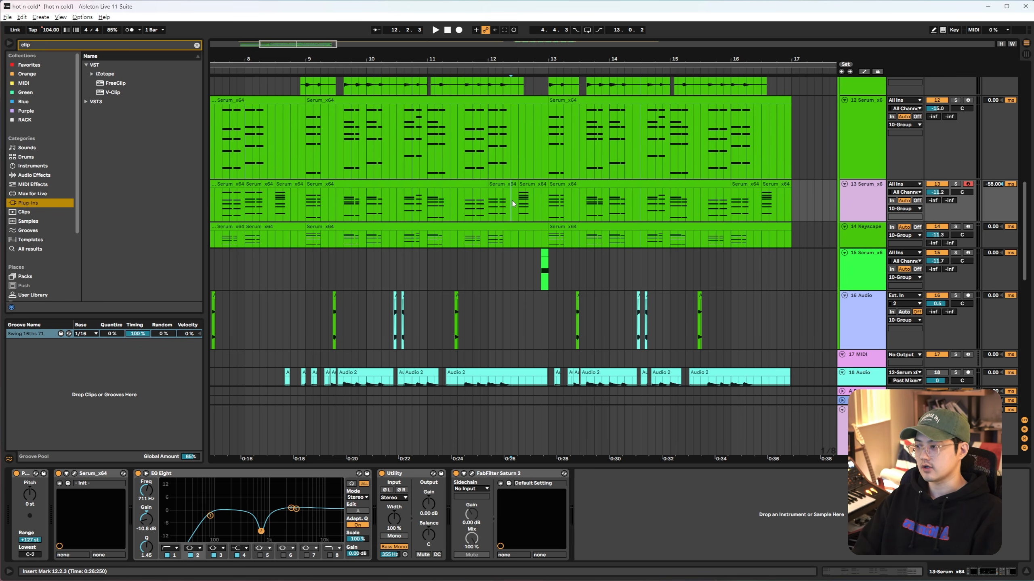
key(ctrl+alt+p)
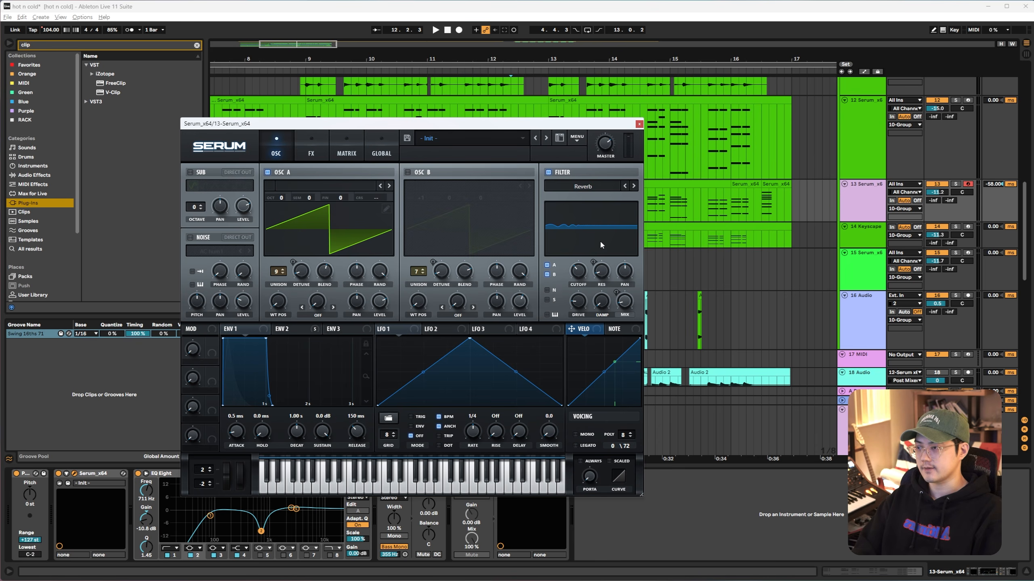
click(639, 124)
Highlight track 13's chords from 12.2.3 to 12.4.3, and its preceding section from 9.1.1 to 12.1.1.
drag(511, 204, 545, 205)
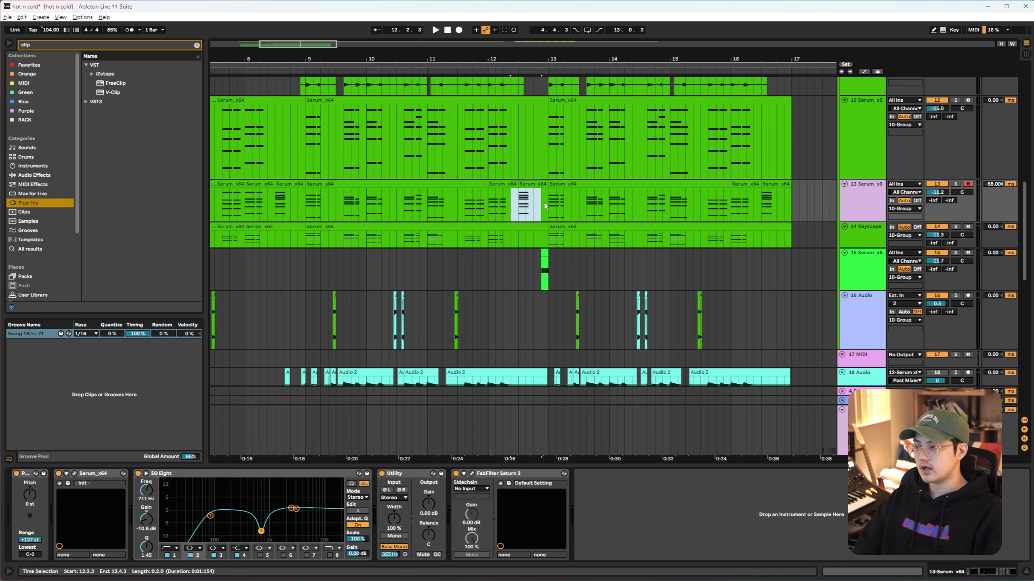
click(511, 207)
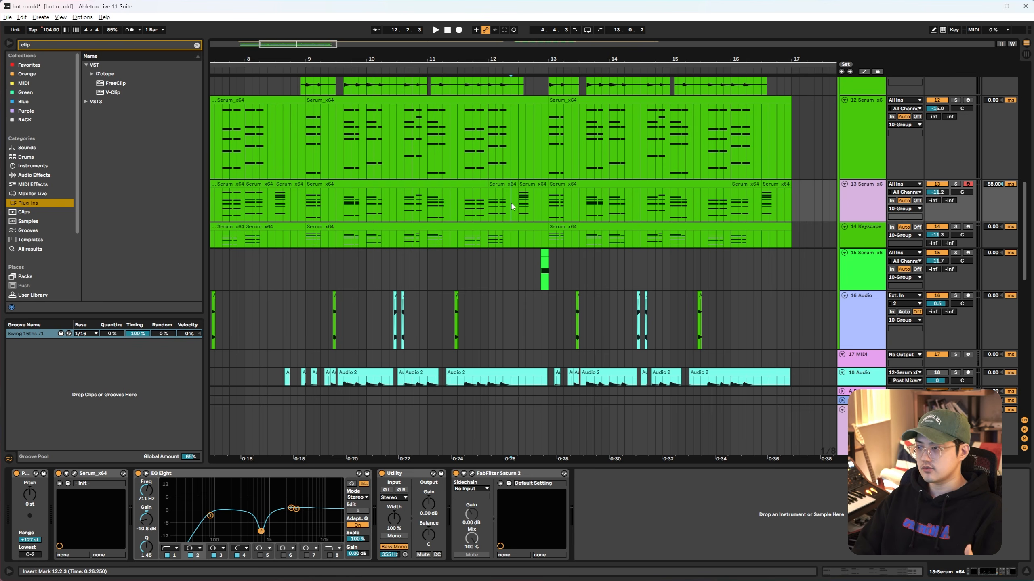
mouse_move(511, 204)
mouse_down()
mouse_move(368, 218)
mouse_move(306, 207)
mouse_up()
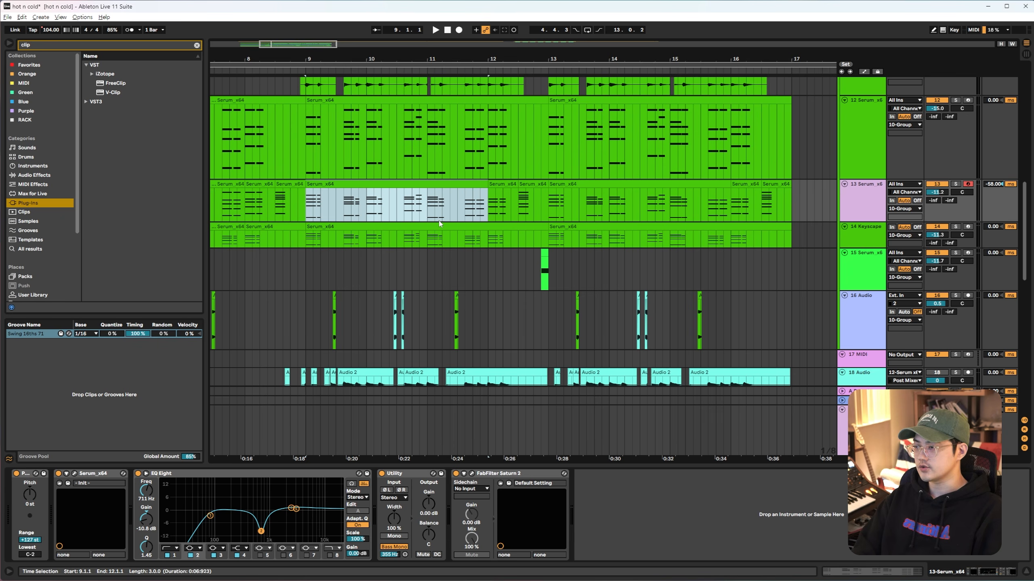
Select track 14's Keyscape chord clip from 9.1.1 to 13.1.1.
click(371, 229)
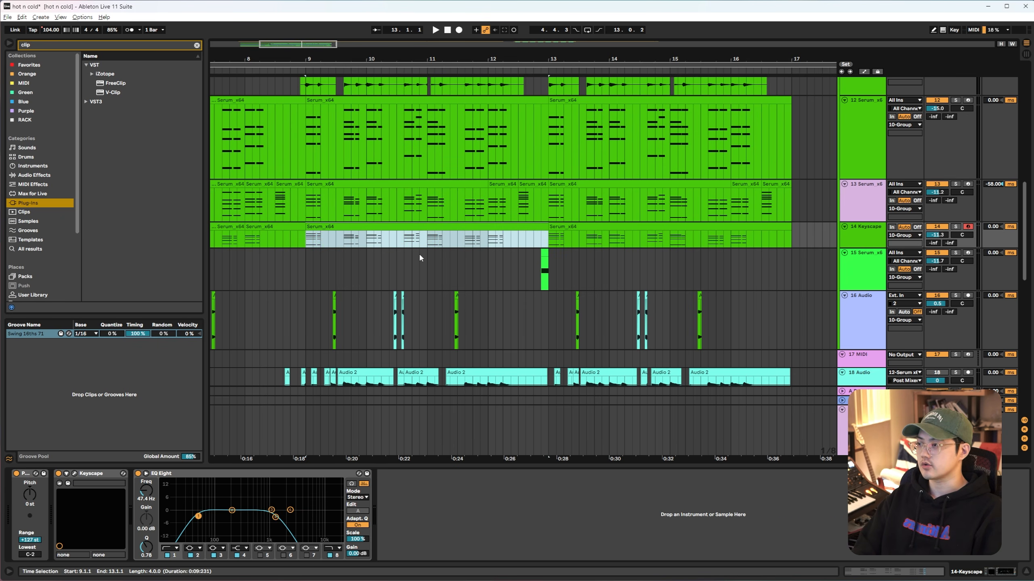
scroll(399, 255, up, 2)
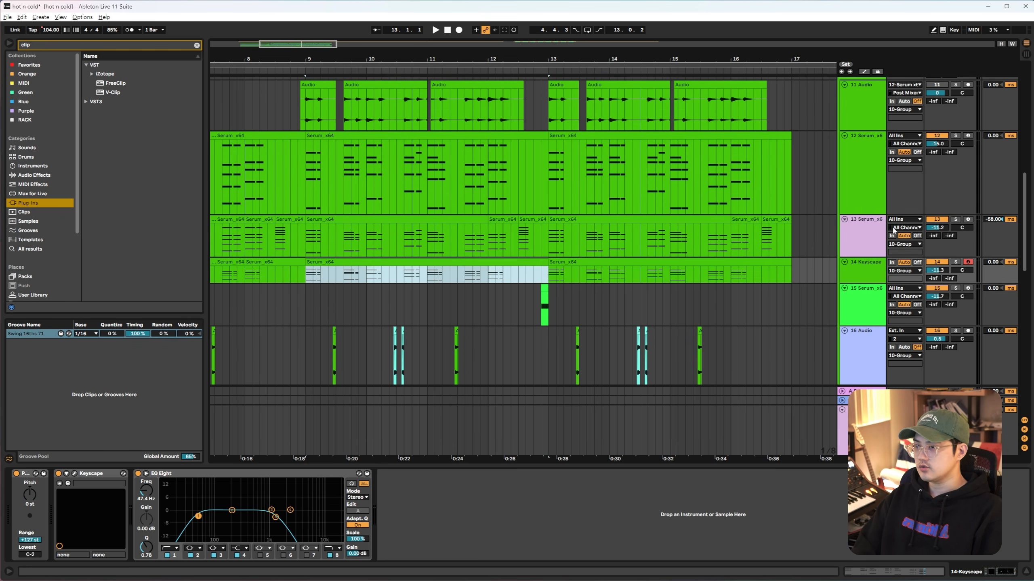
Play track 14's Keyscape chords from 9.1.1, both soloed and together with the other tracks.
click(869, 270)
key(s)
key(space)
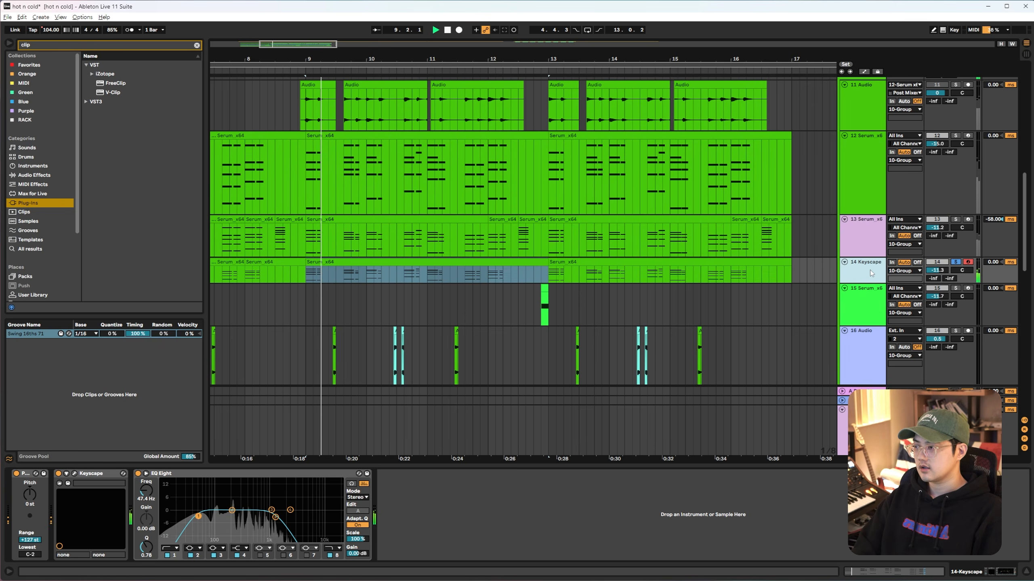
key(s)
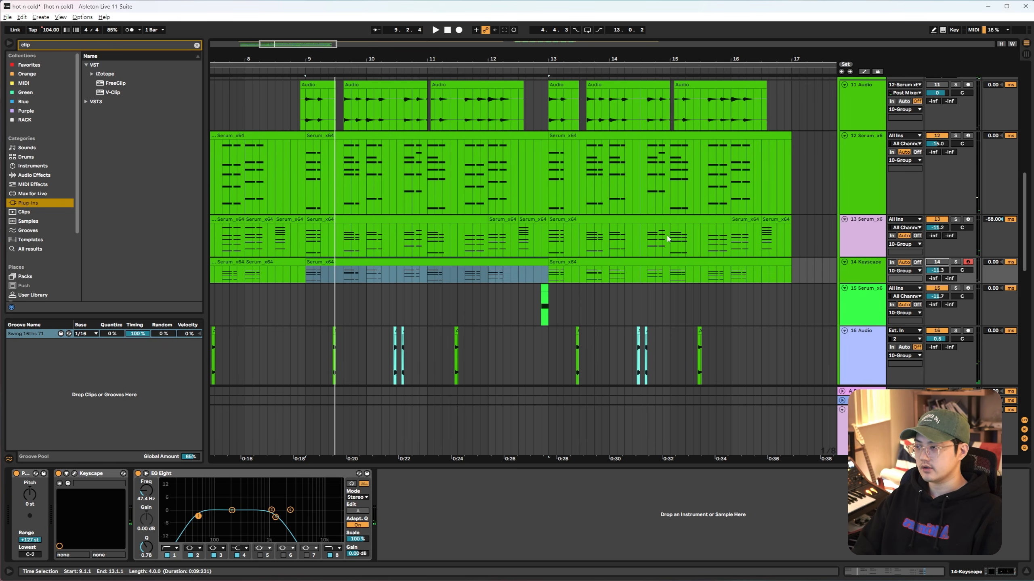
key(space)
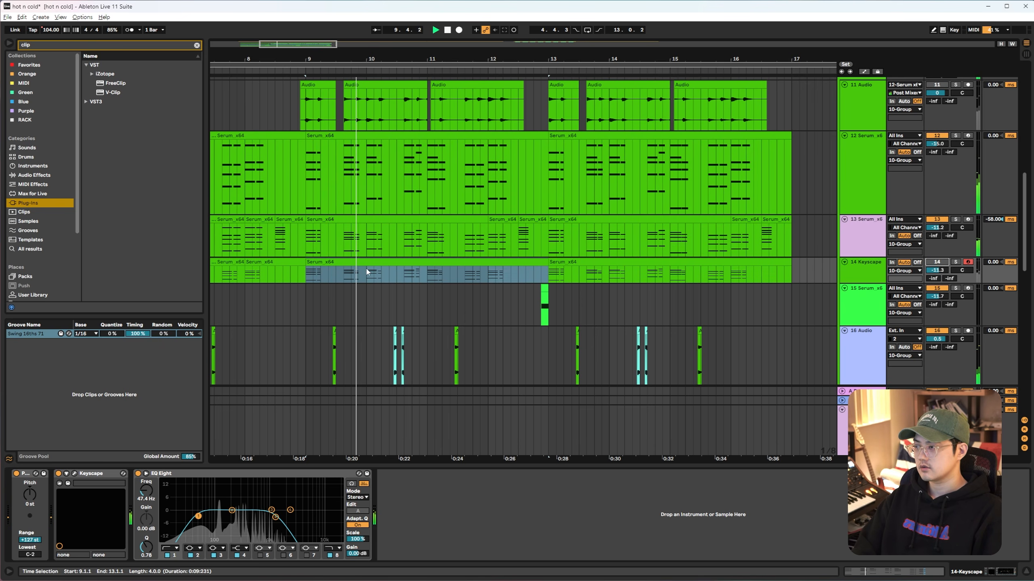
key(space)
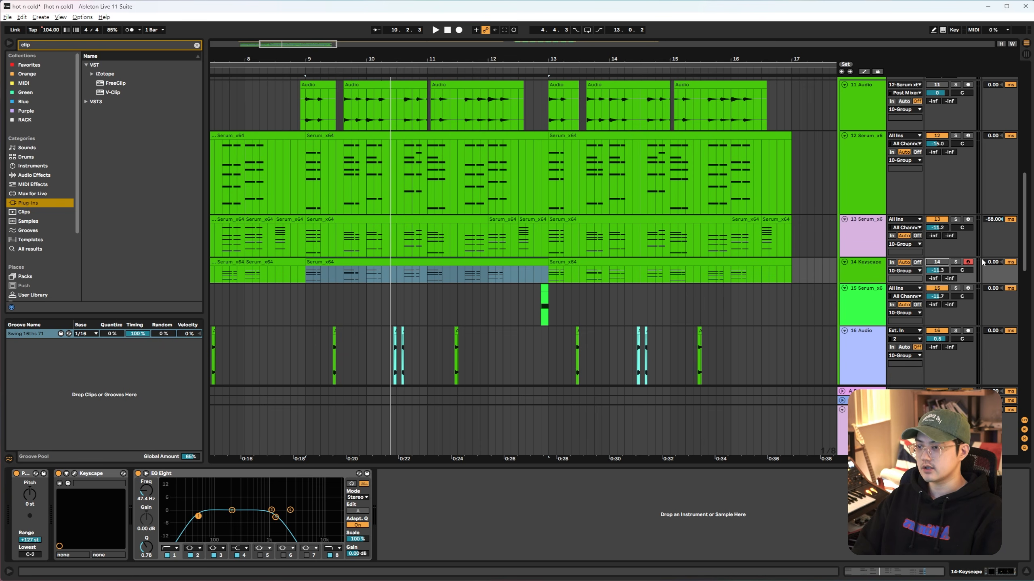
Highlight the chords on tracks 13 and 14 up to bar 11, and place the insert marker at 10.1.1 on track 14.
click(339, 277)
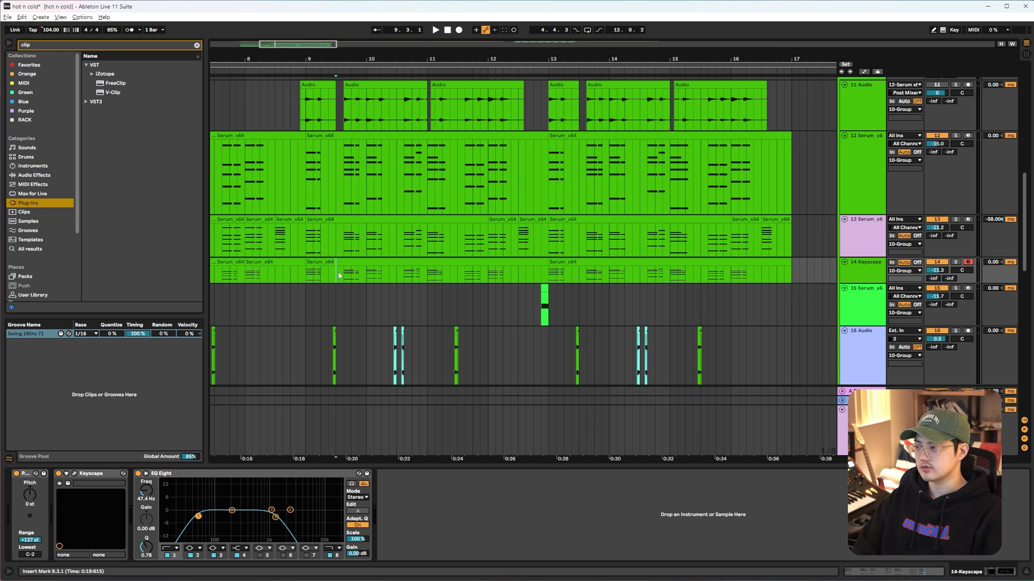
click(346, 210)
drag(347, 210, 427, 240)
click(367, 271)
Move the 16 Audio track directly above the 15 Serum track, and solo tracks 12 to 15 together.
scroll(529, 285, down, 1)
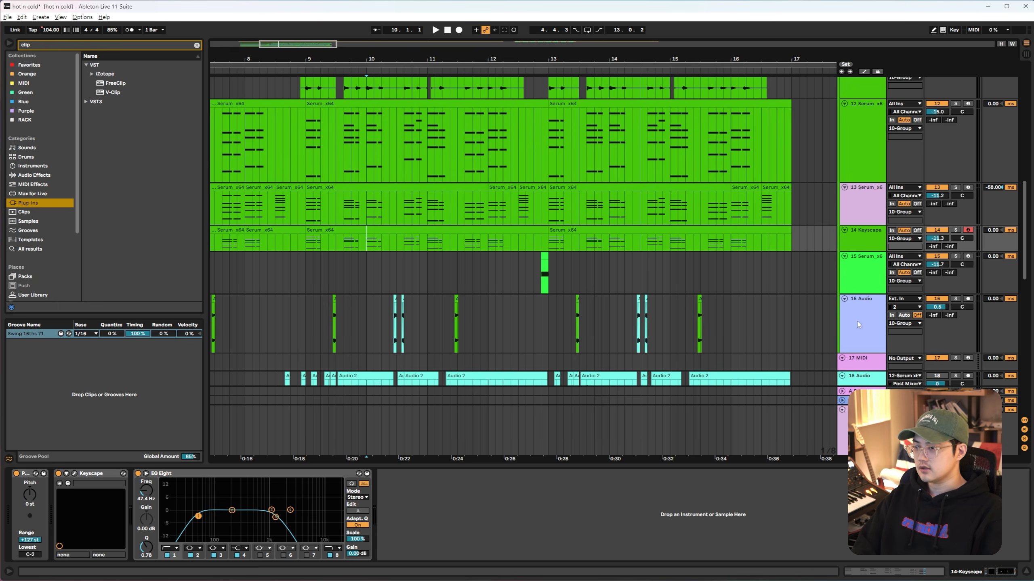
drag(865, 309, 869, 265)
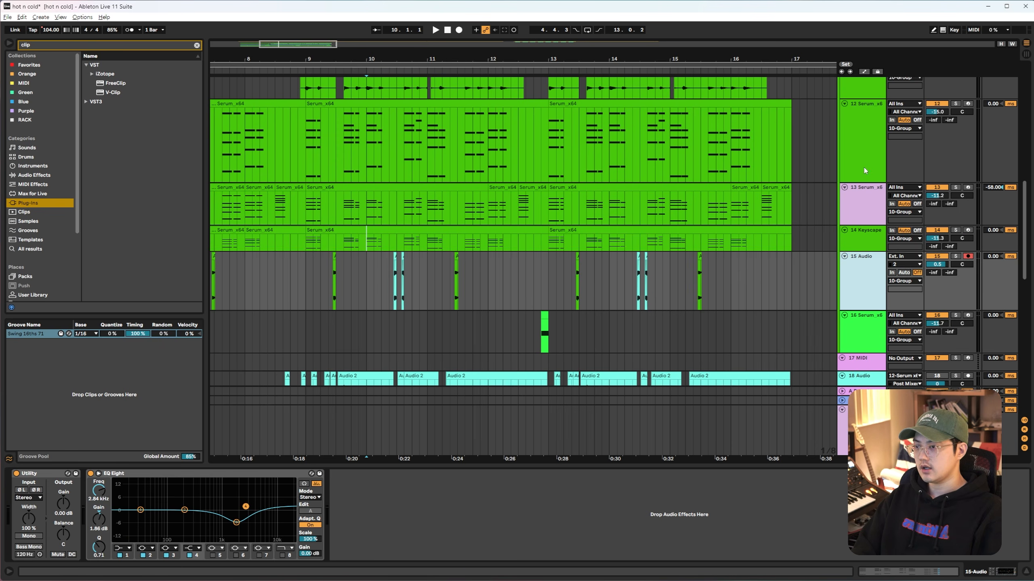
shift+click(864, 167)
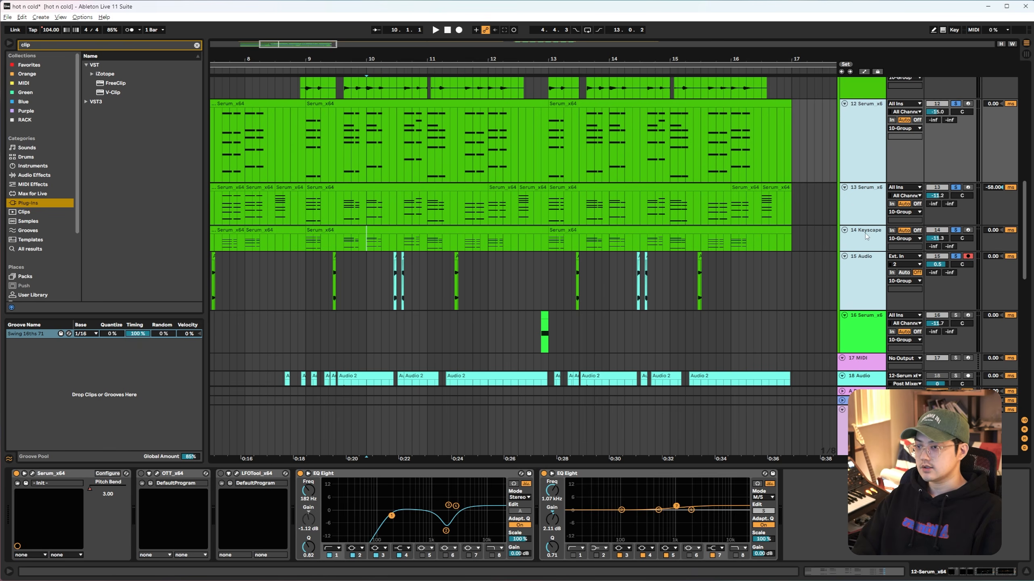
Play the layered chords and audio fills of tracks 12 to 15 from 10.1.1, soloed and with the other tracks.
click(338, 104)
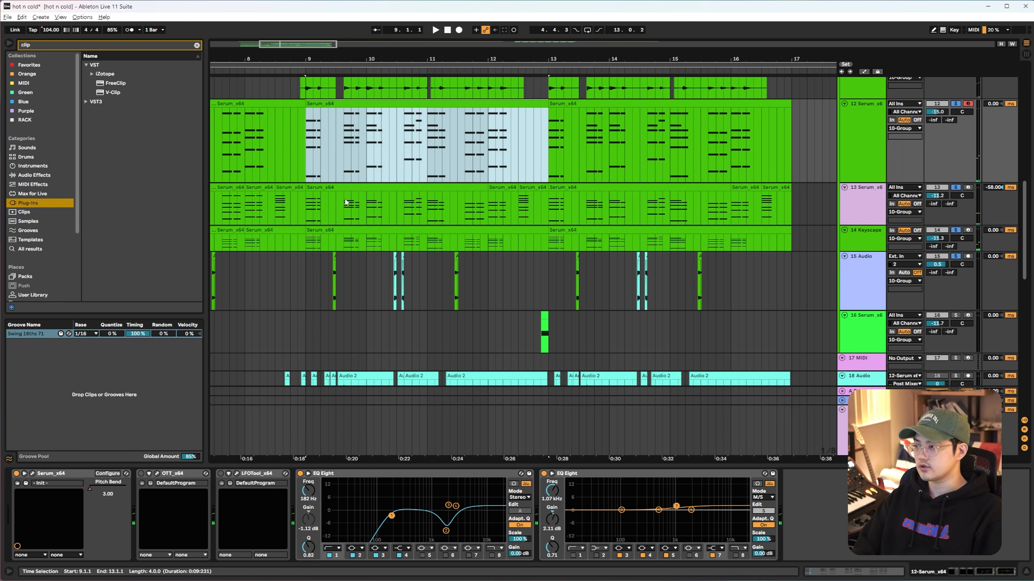
click(365, 169)
key(space)
key(plus)
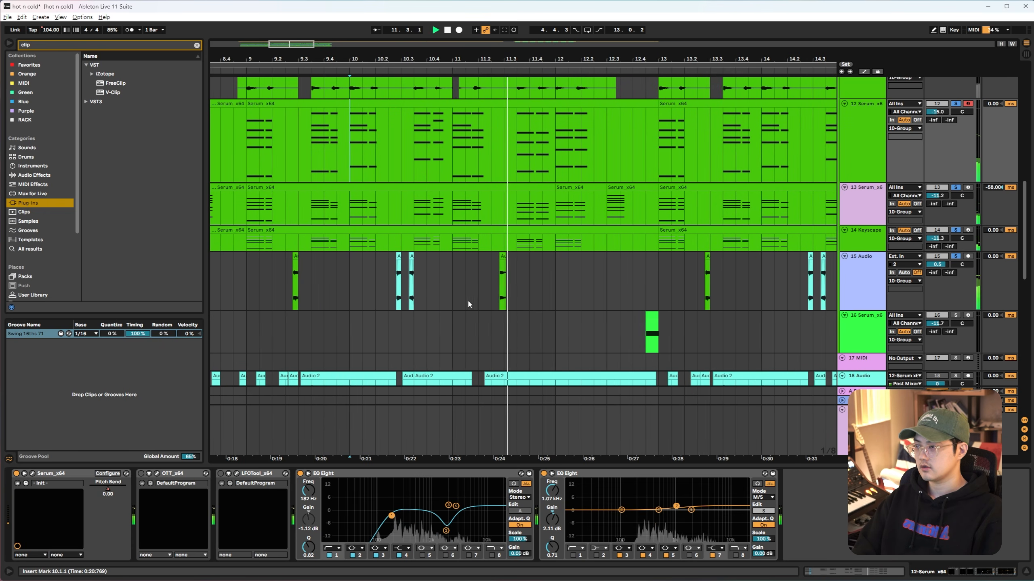
key(minus)
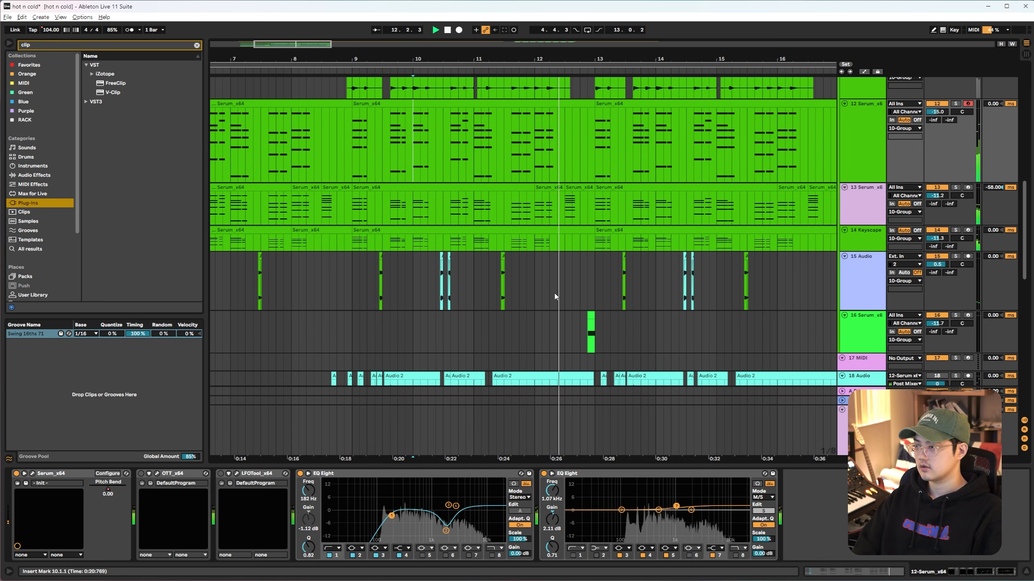
scroll(557, 310, down, 2)
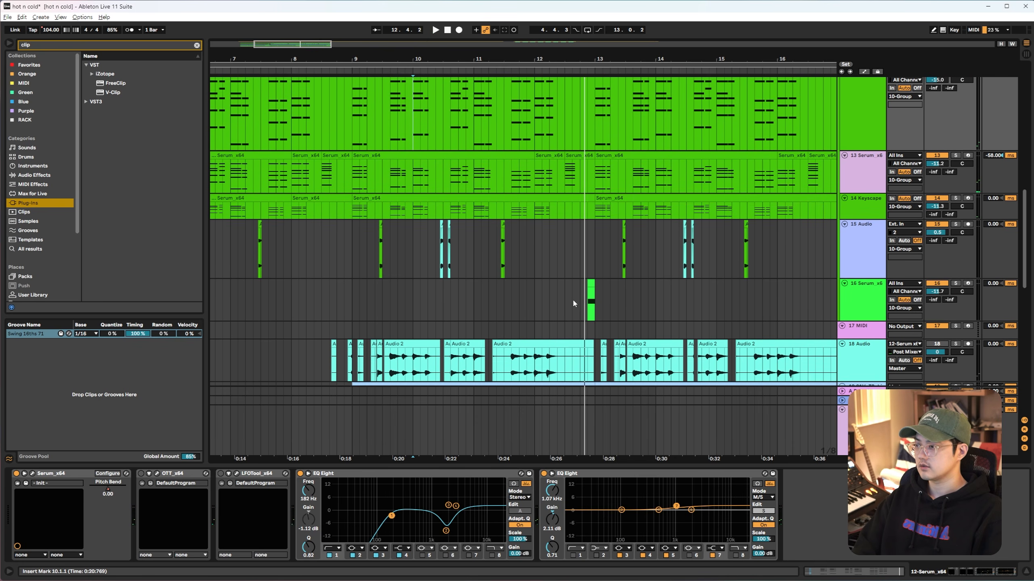
Select the short Serum clip on track 16 from 12.4.3 to 13.1.1 and play it soloed.
scroll(573, 304, down, 2)
drag(640, 276, 565, 262)
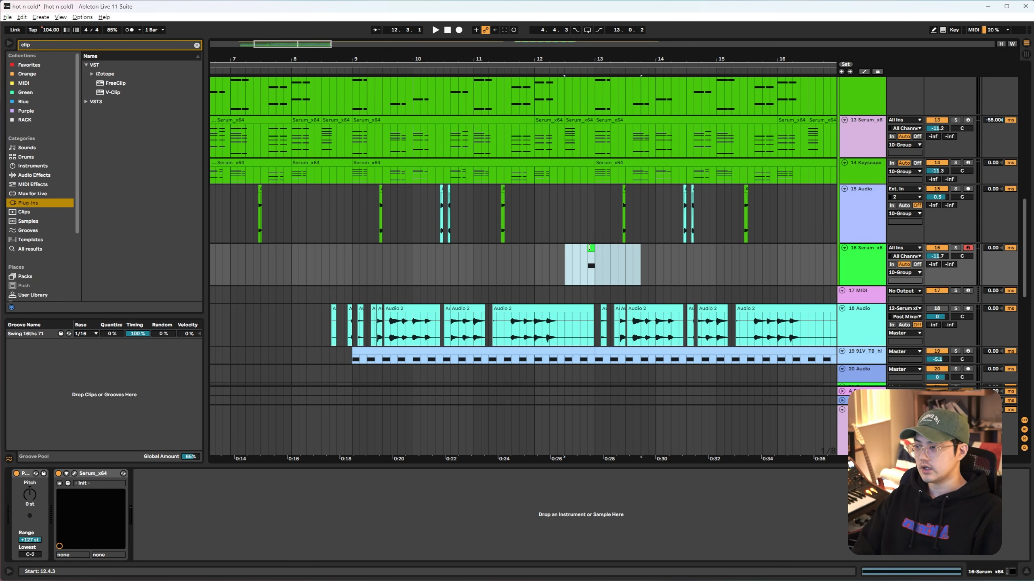
click(591, 248)
key(s)
key(space)
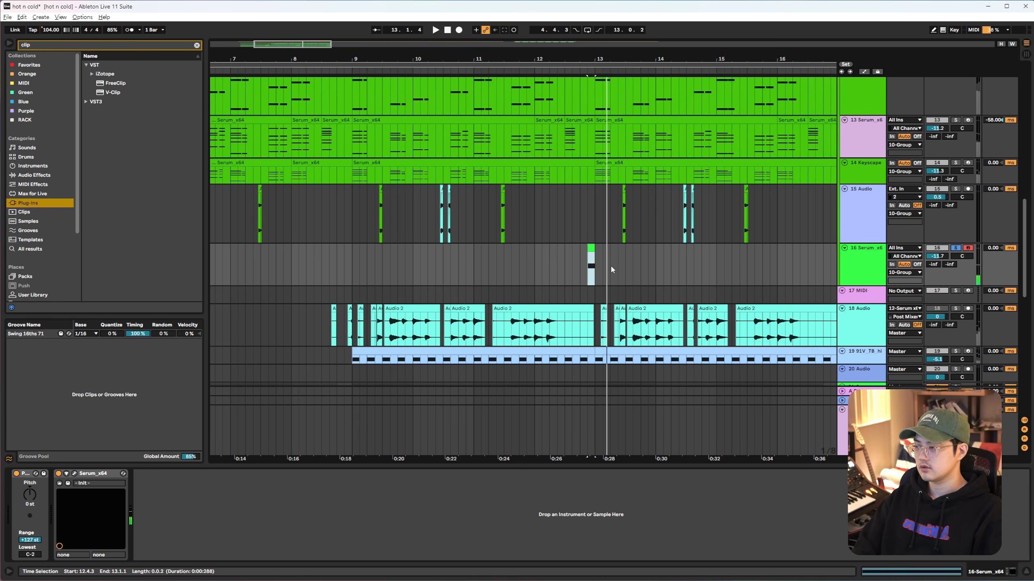
key(space)
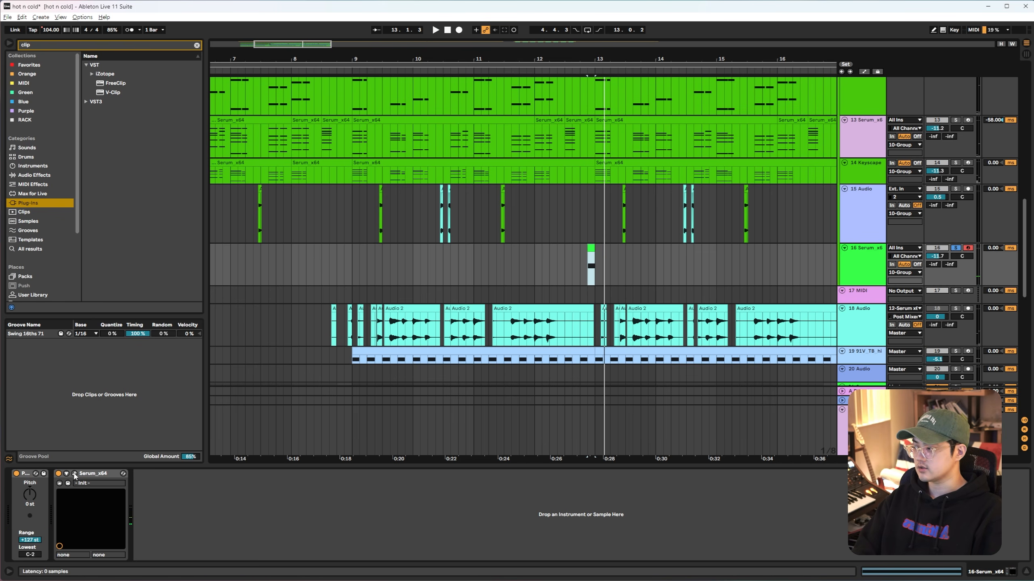
View the oscillator and filter in track 16's Serum, and place the insert marker at 12.4.3 on that track.
key(ctrl+alt+p)
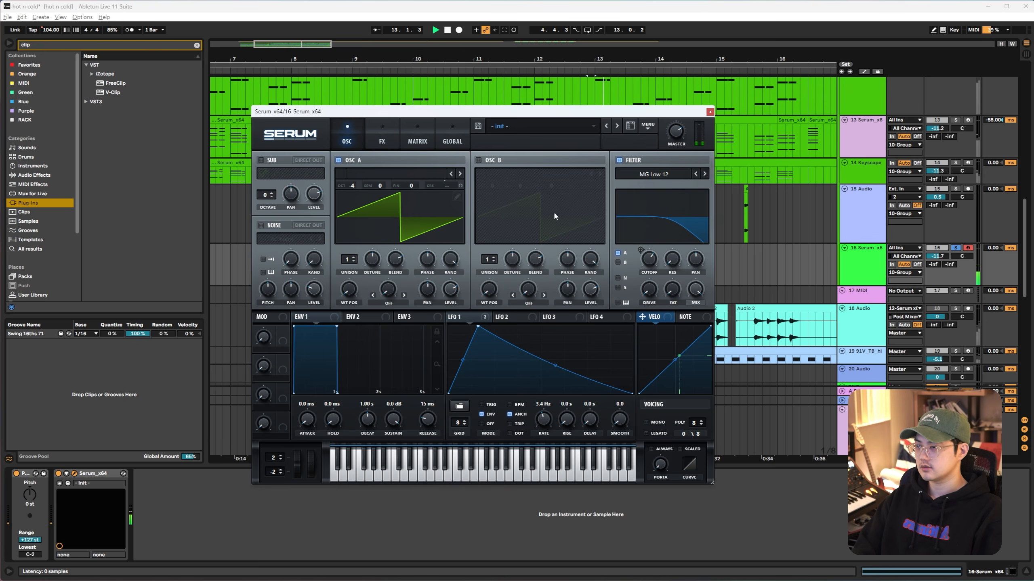
key(ctrl+alt+p)
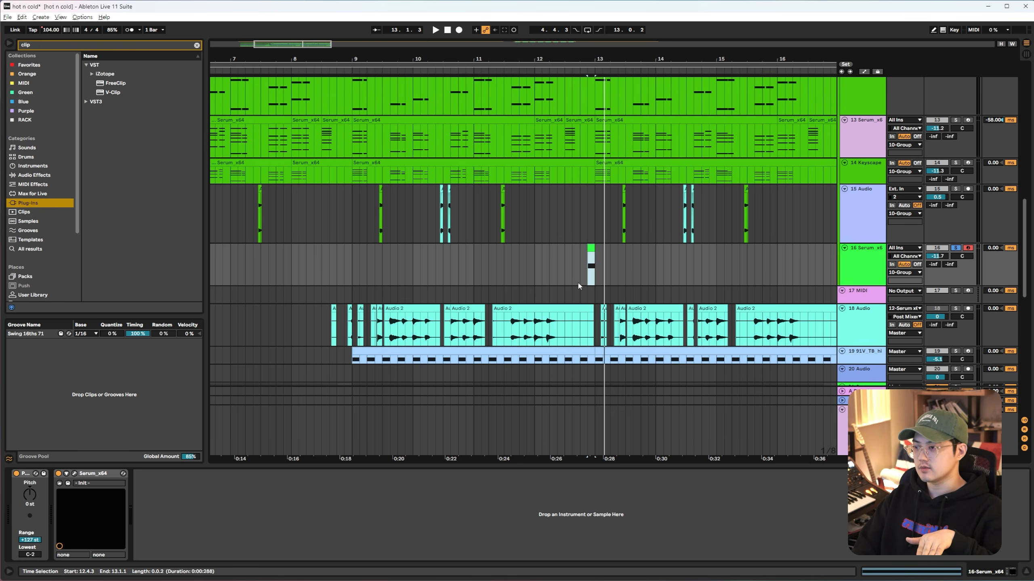
click(579, 262)
click(587, 265)
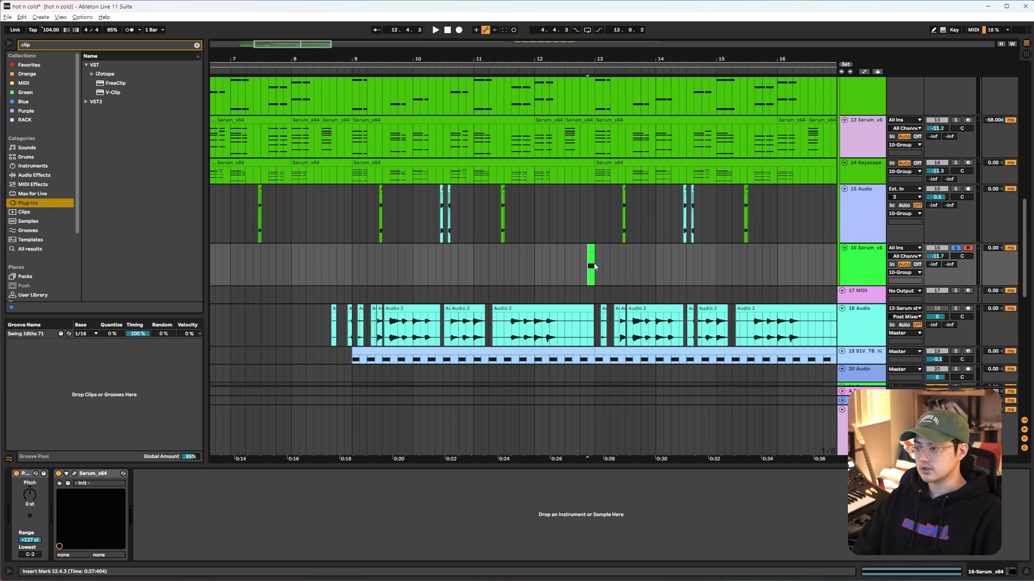
scroll(602, 266, up, 1)
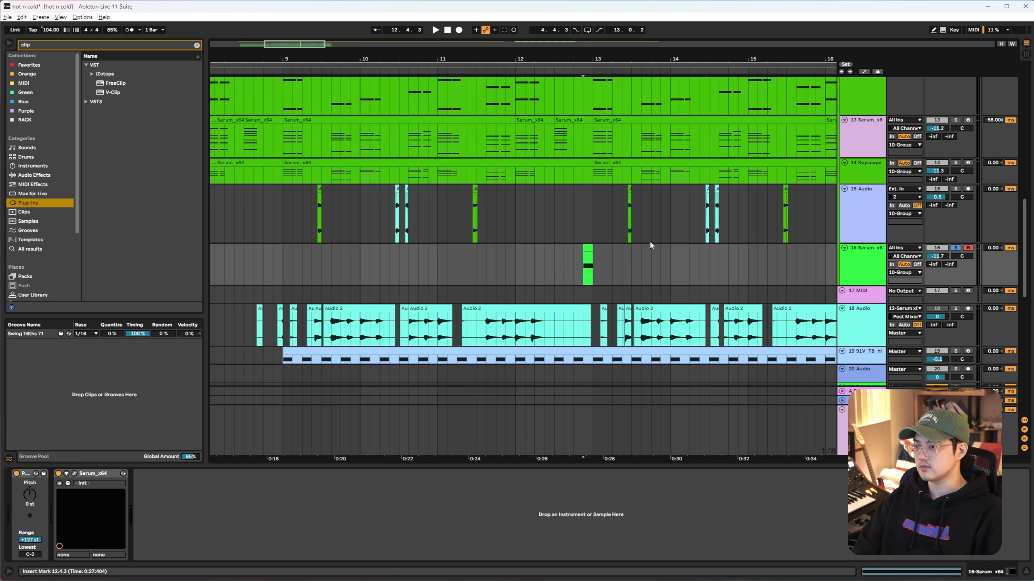
Play track 16's short clip from 12.3.1 with the other tracks, and highlight the range from 12.4.1 to 13.2.1.
click(558, 263)
key(space)
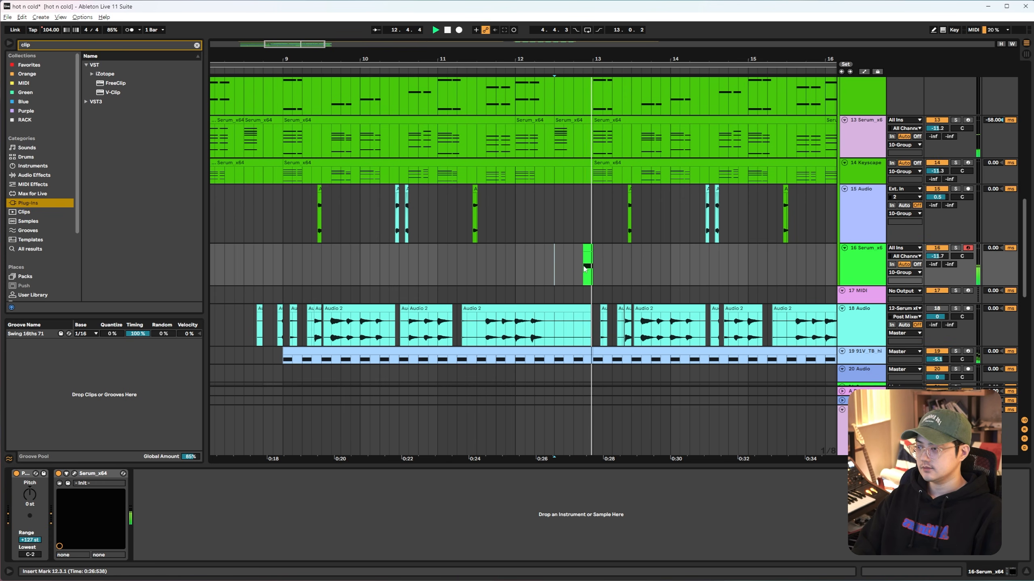
drag(571, 268, 607, 270)
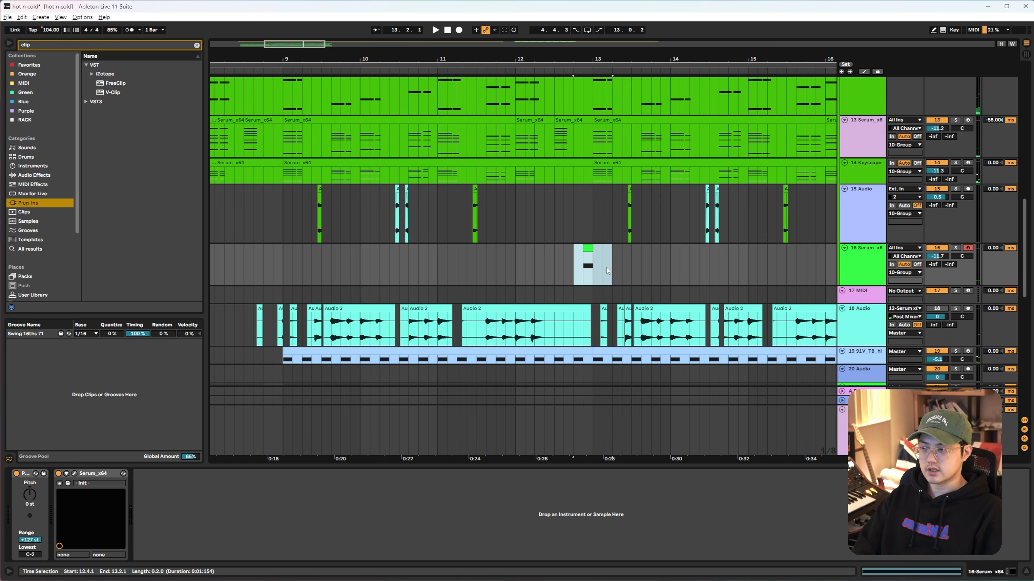
key(minus)
click(576, 266)
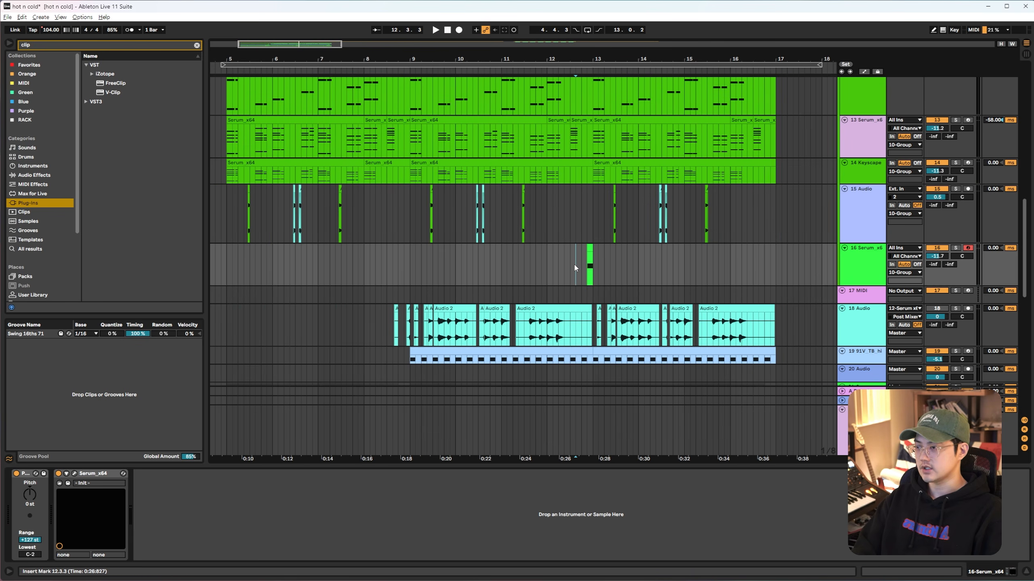
Play track 19's hi-hat clip from 9.1.1, both soloed and together with the other tracks.
scroll(372, 253, down, 3)
click(786, 255)
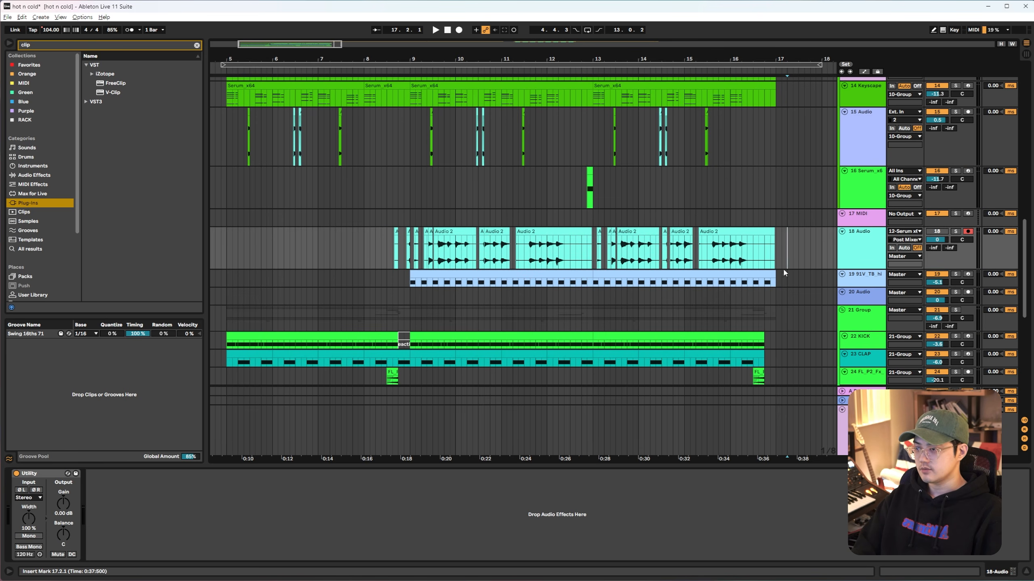
click(444, 285)
key(space)
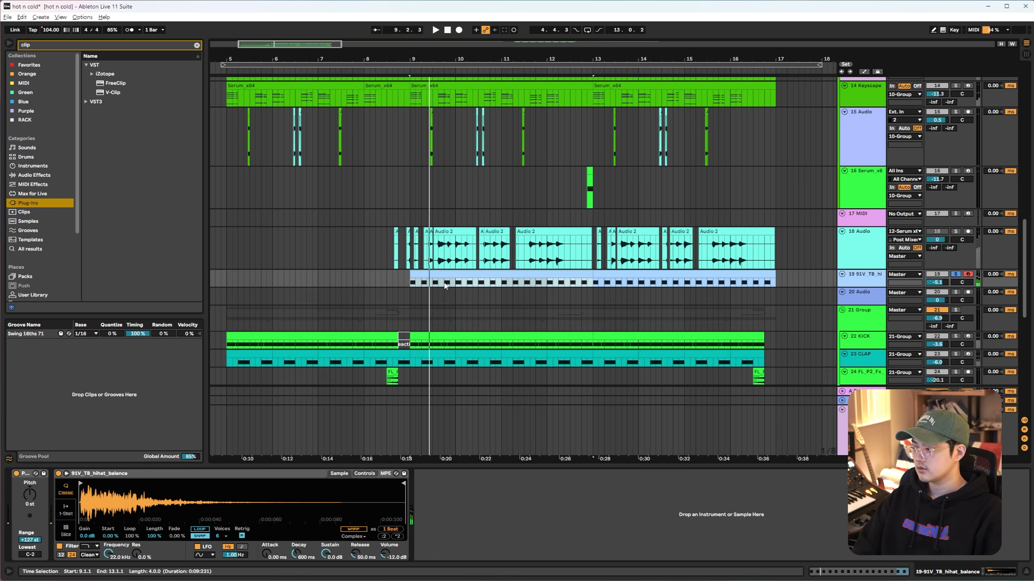
scroll(613, 294, down, 2)
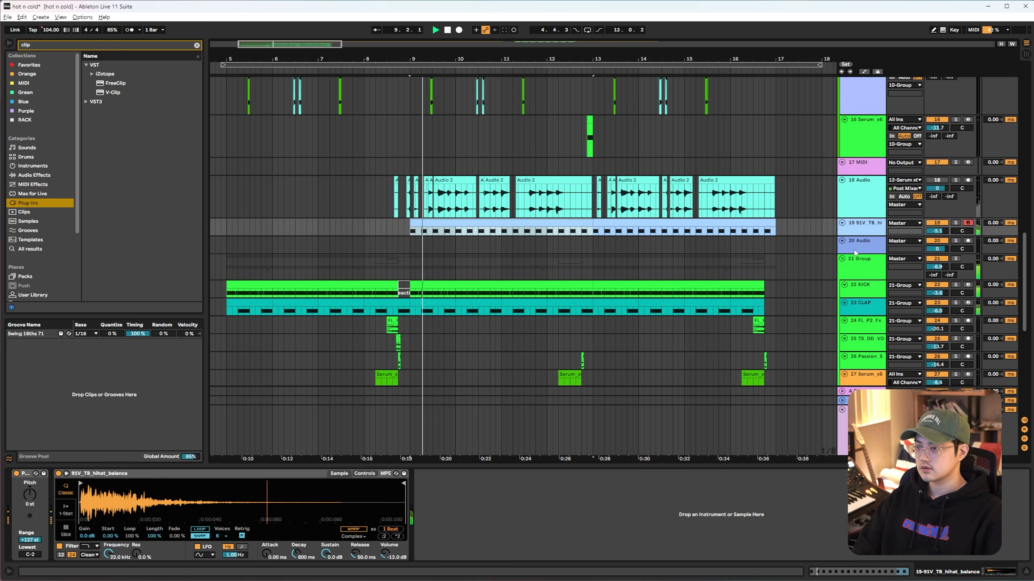
click(869, 231)
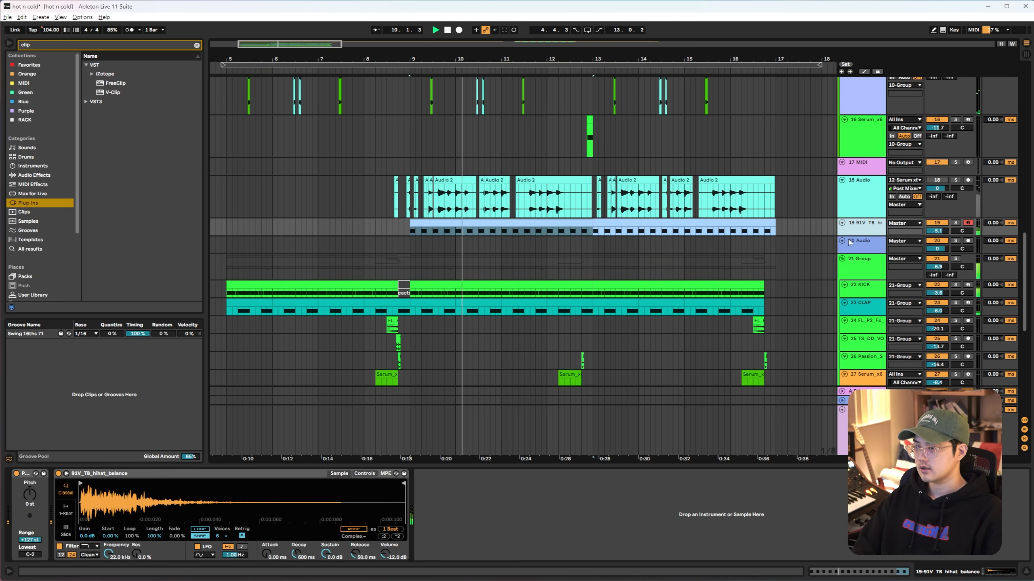
Solo and play the 22 KICK track and the 23 CLAP track in turn, ending with no track soloed.
scroll(739, 282, down, 3)
click(868, 207)
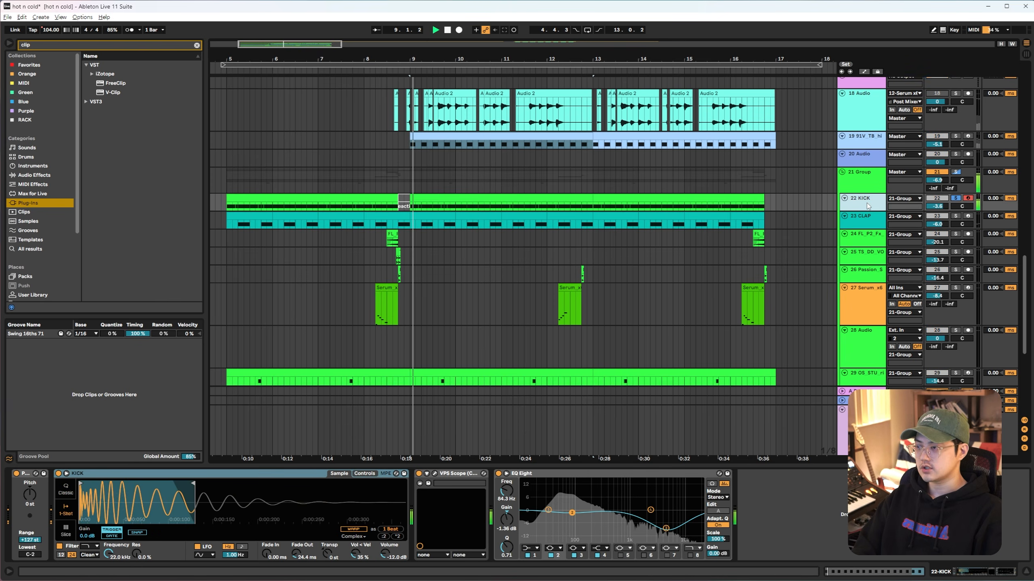
click(864, 222)
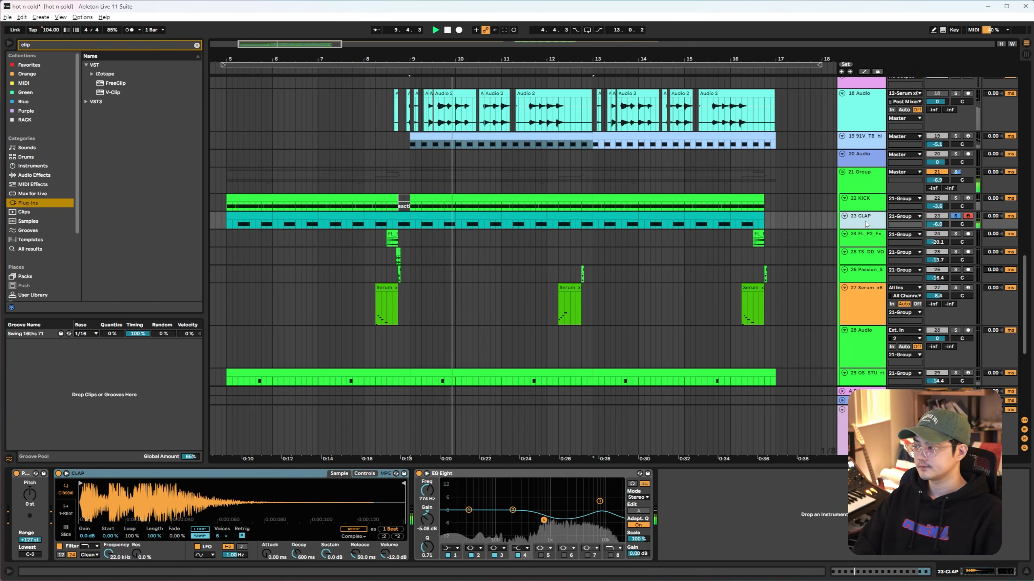
key(s)
Play track 27's Serum fill from 12.2.1 with the track soloed, and clear the solo.
scroll(586, 289, down, 1)
scroll(600, 296, down, 2)
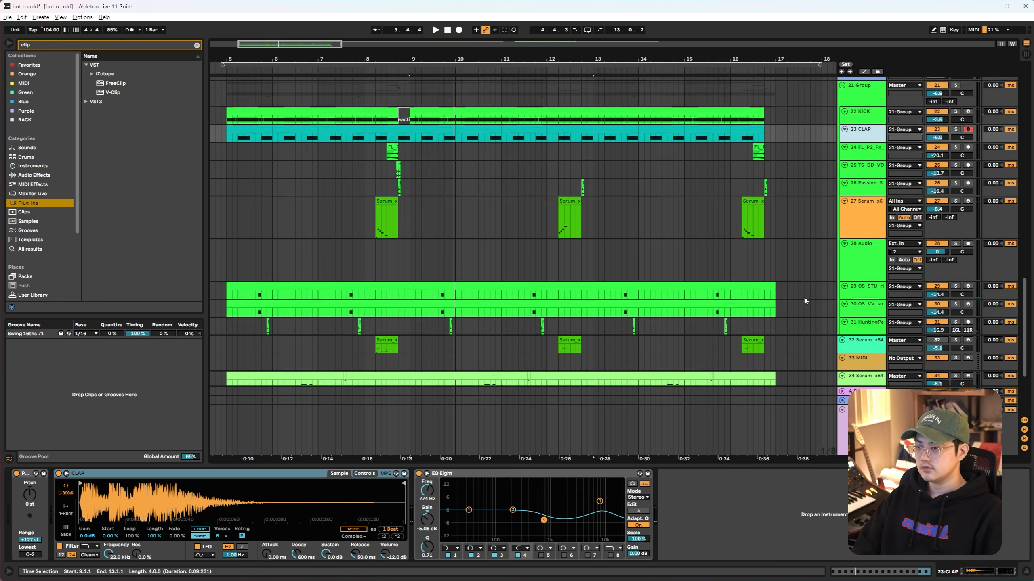
click(488, 225)
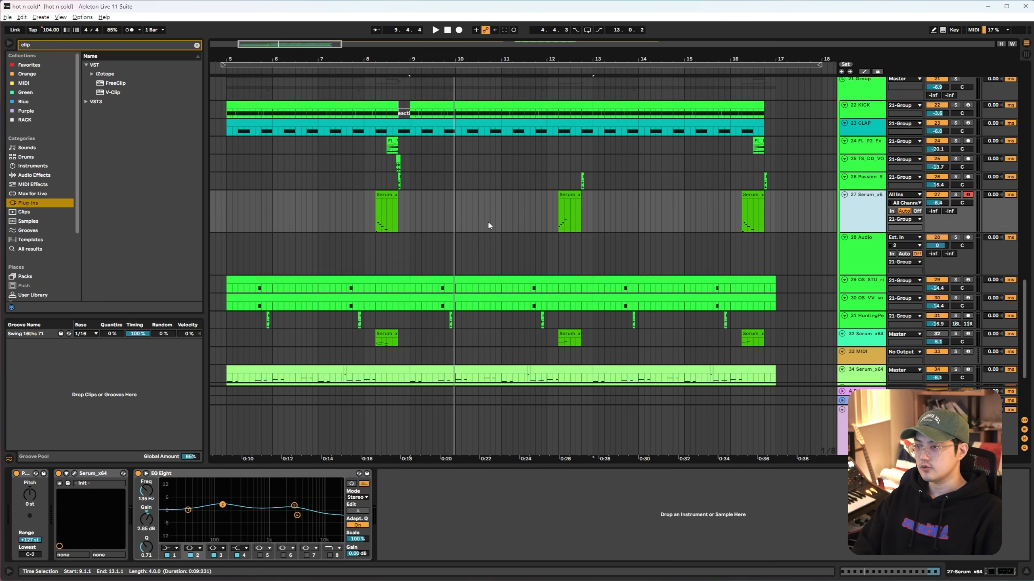
scroll(862, 212, up, 1)
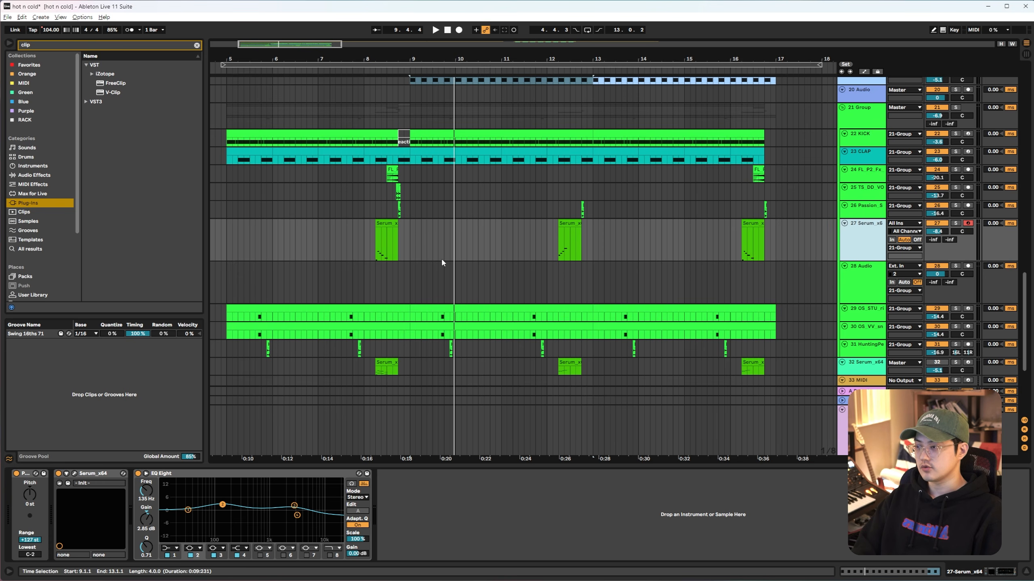
click(560, 243)
key(space)
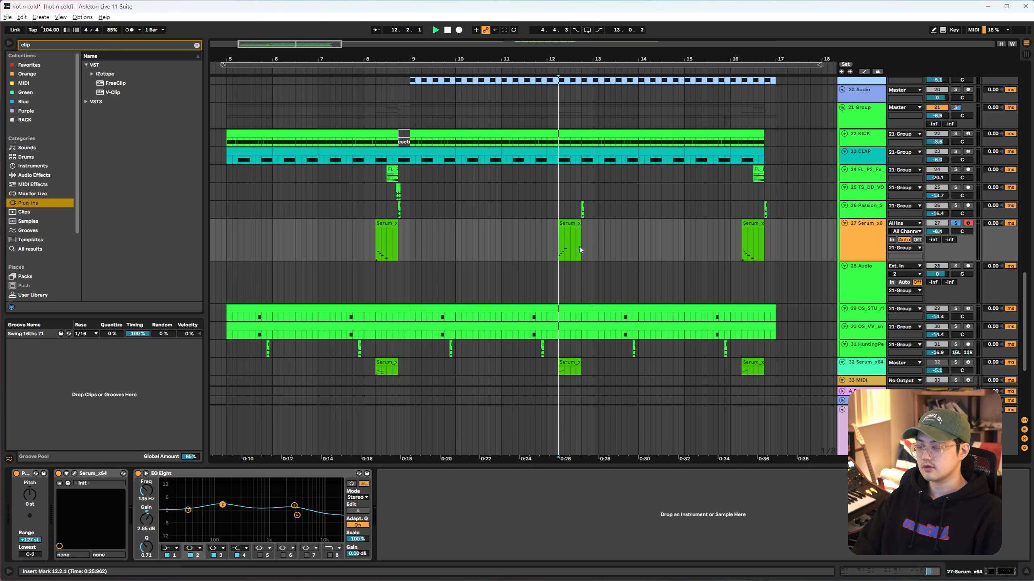
key(space)
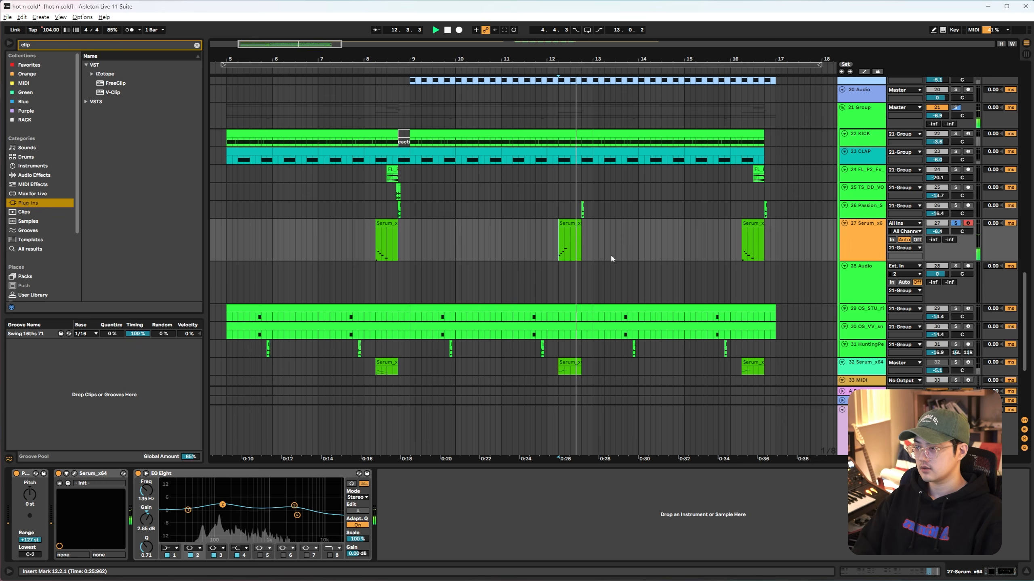
key(space)
key(s)
key(space)
Open track 27's Serum window to view its oscillator and filter settings and its effects rack.
key(ctrl+alt+p)
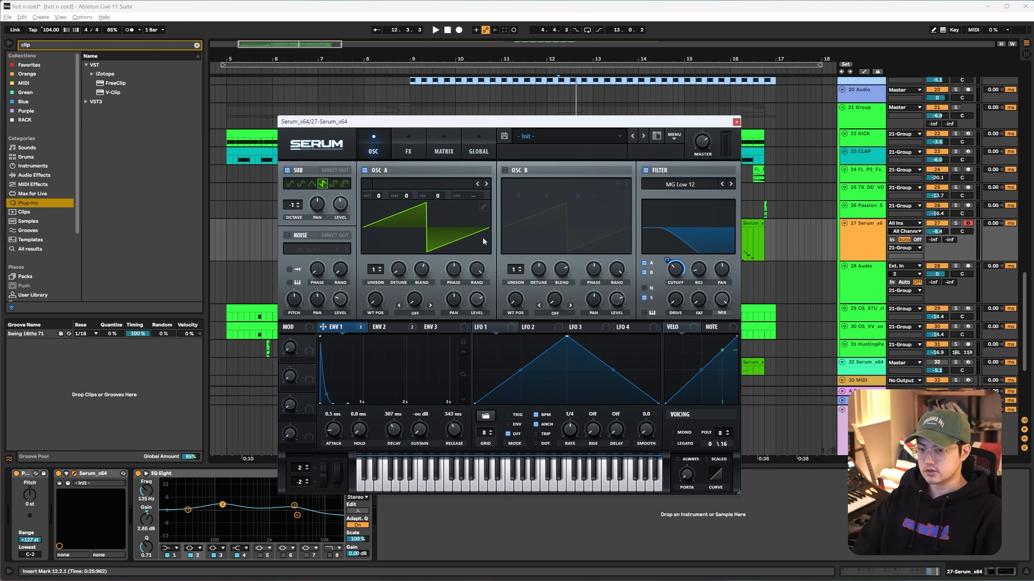
click(408, 148)
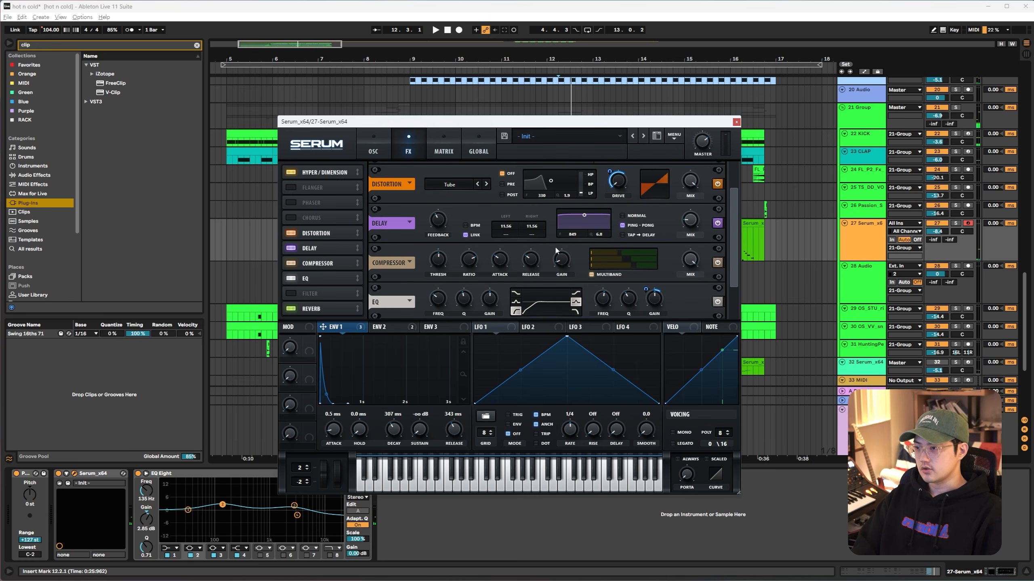
Close track 27's Serum window and play its fill from 12.2.1, both soloed and with the other tracks.
drag(734, 253, 735, 126)
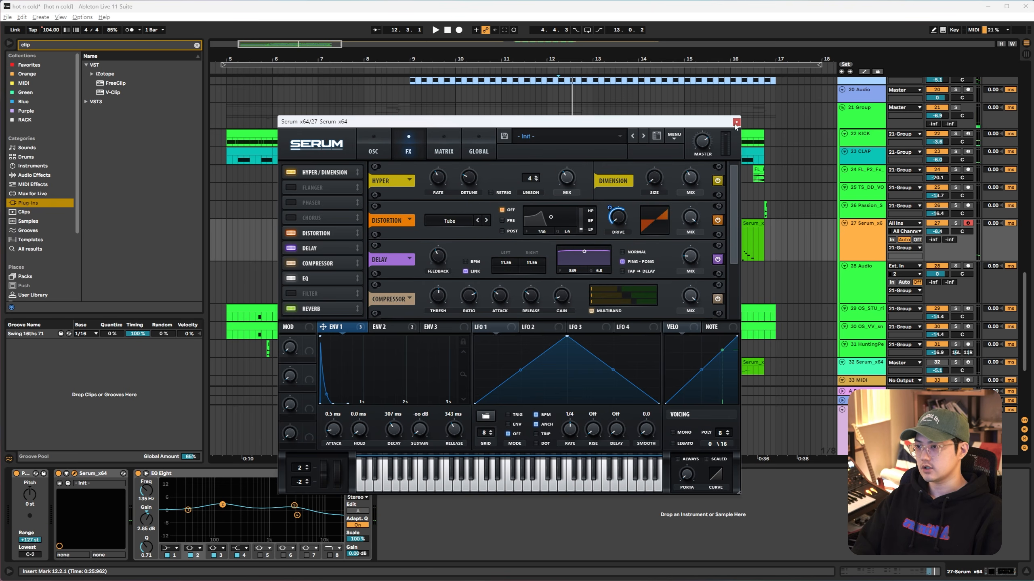
click(736, 122)
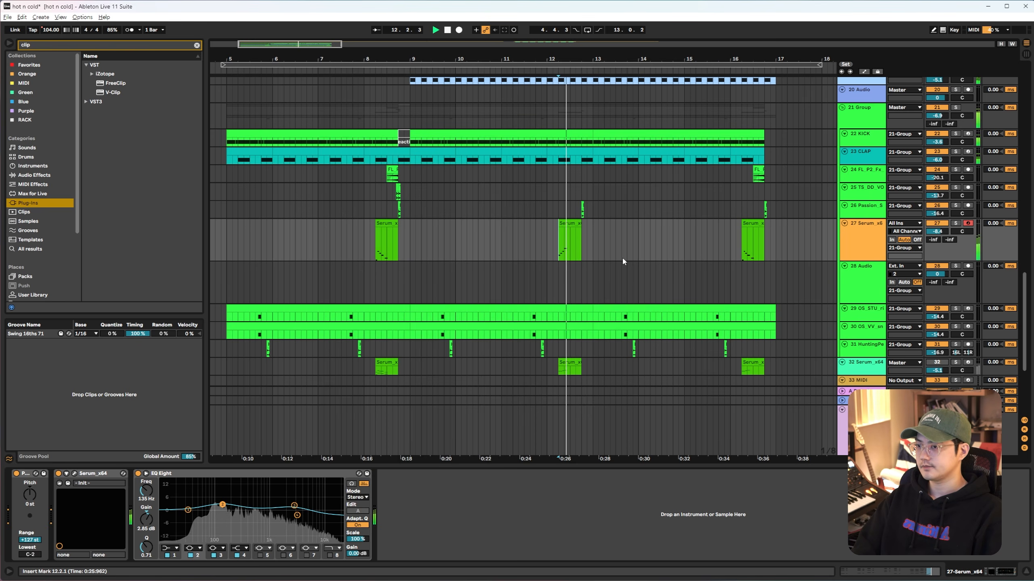
key(space)
key(space)
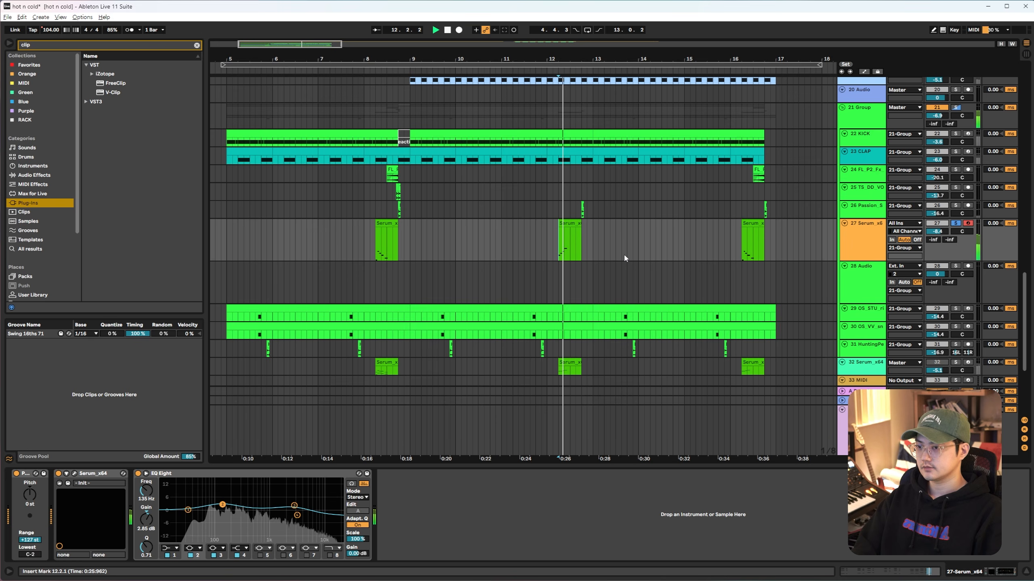
key(space)
key(space)
Play track 29's rim part soloed, and play its 9.1.1 to 13.1.1 clip together with the other tracks.
scroll(625, 274, down, 5)
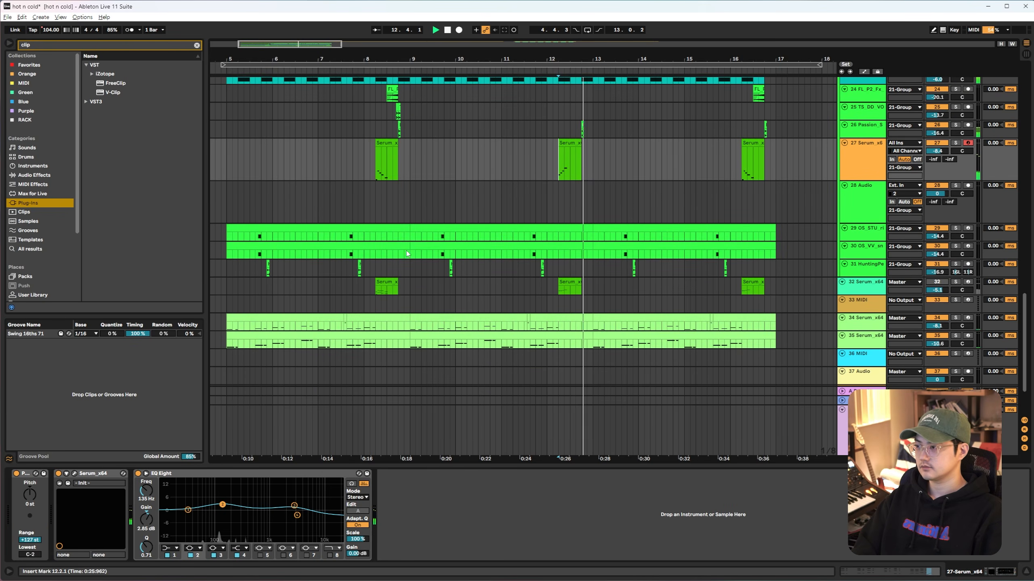
click(429, 239)
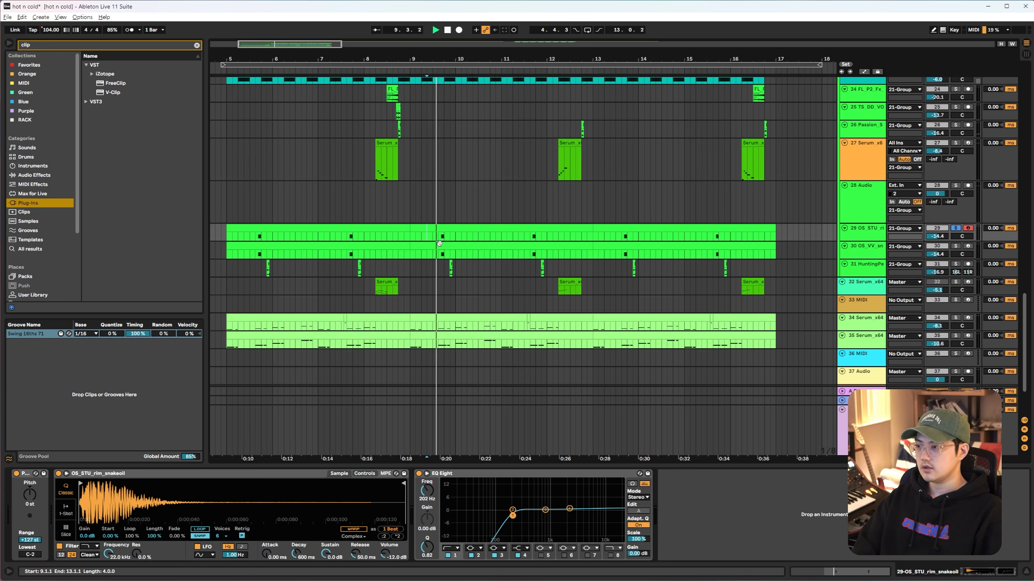
click(433, 250)
key(space)
click(423, 227)
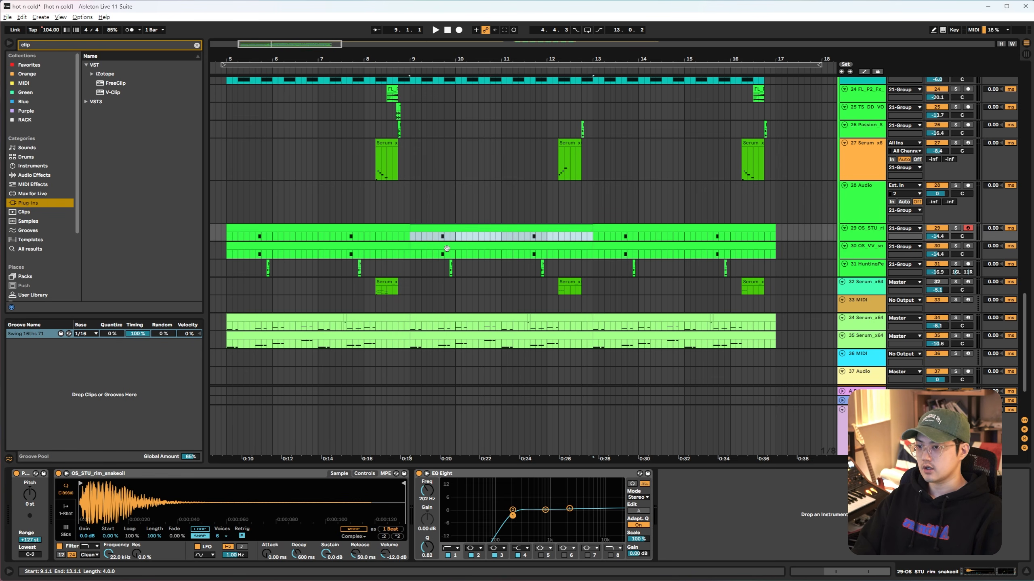
key(space)
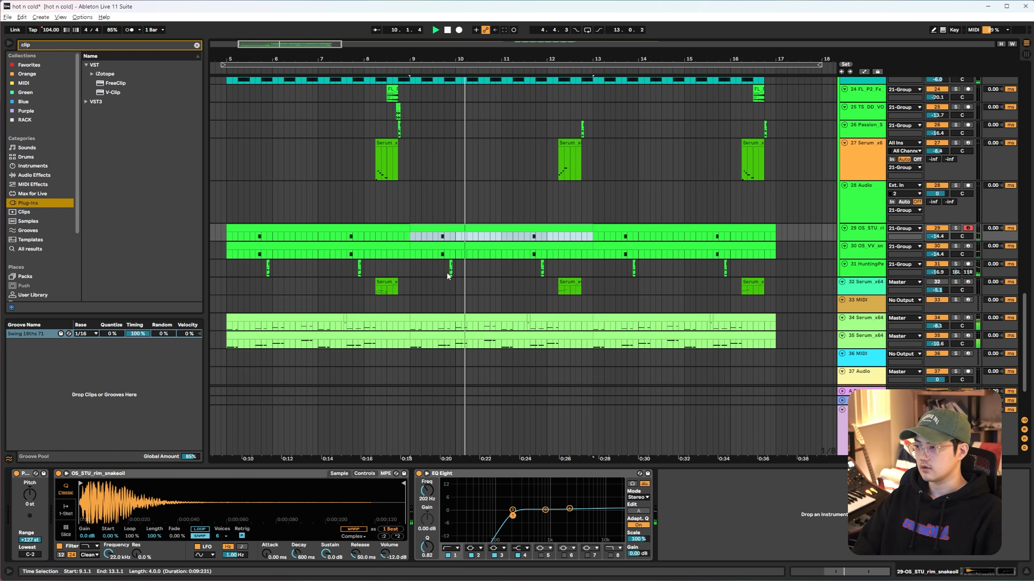
Play track 31's percussion hit from 9.4.1 with the track soloed, and clear the solo.
click(444, 273)
key(space)
key(space)
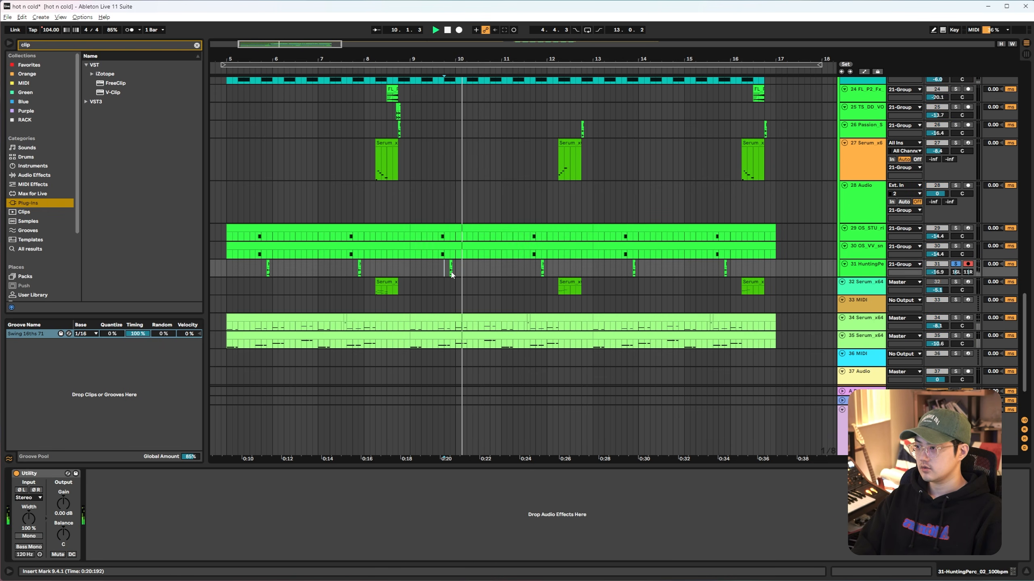
key(space)
key(space)
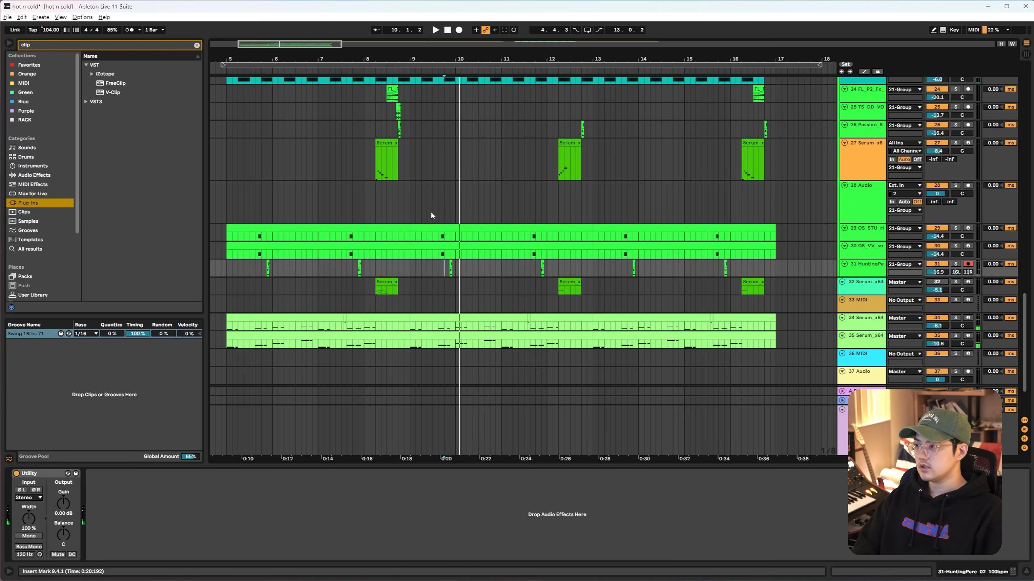
Mark the percussion passage from 9.3.1 to 10.1.1 across tracks 28 to 31, and its 9.3.1 to 9.4.1 gap on track 31.
drag(431, 216, 455, 271)
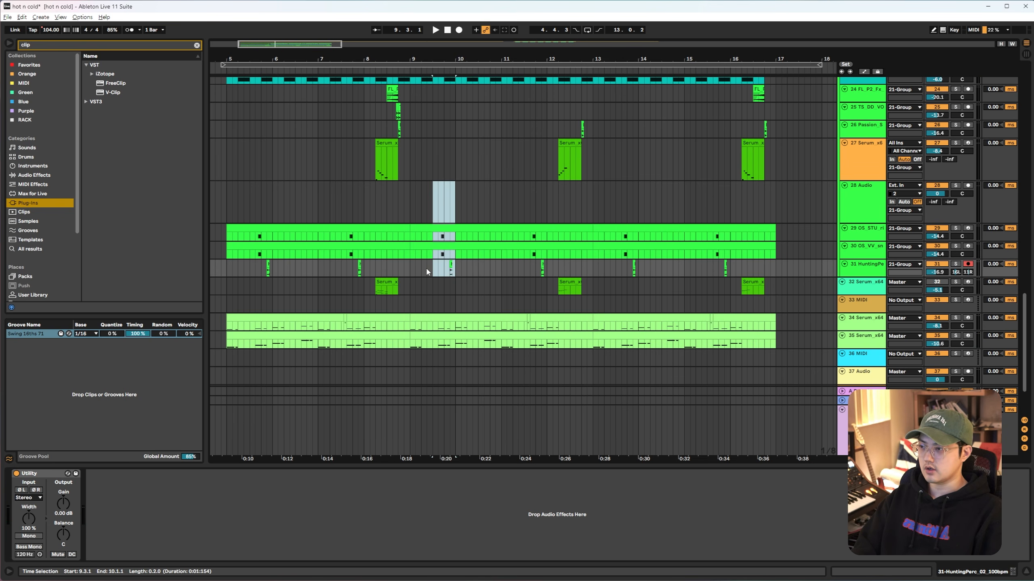
click(433, 273)
drag(432, 221, 453, 270)
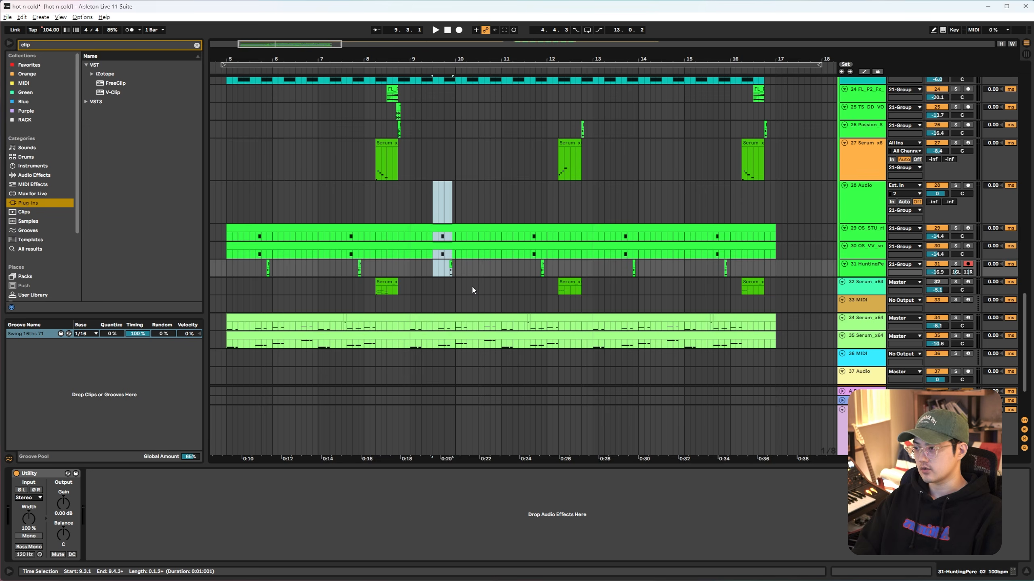
scroll(474, 289, down, 1)
scroll(474, 284, down, 1)
scroll(453, 241, up, 1)
scroll(438, 236, up, 2)
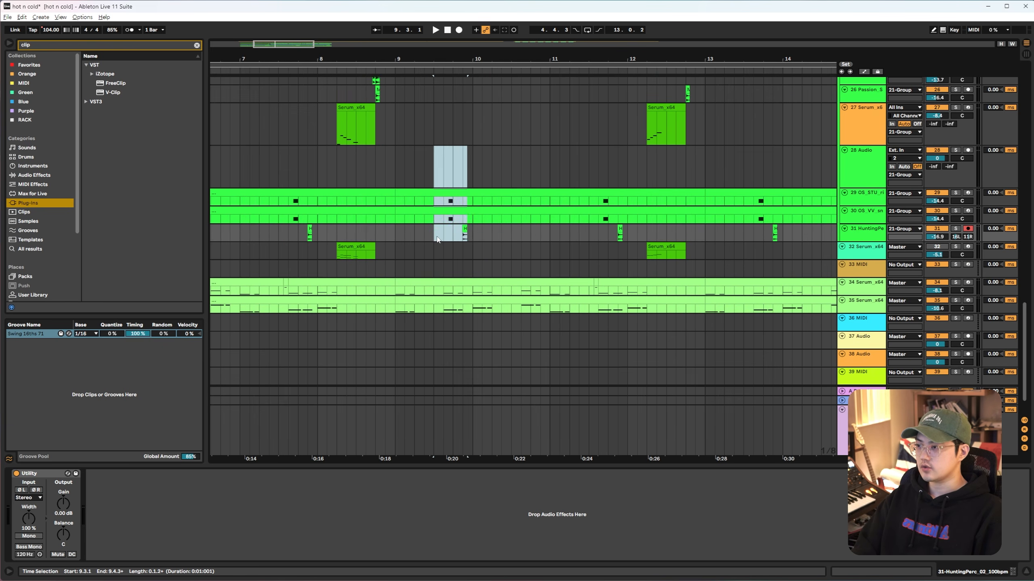
drag(472, 234, 435, 236)
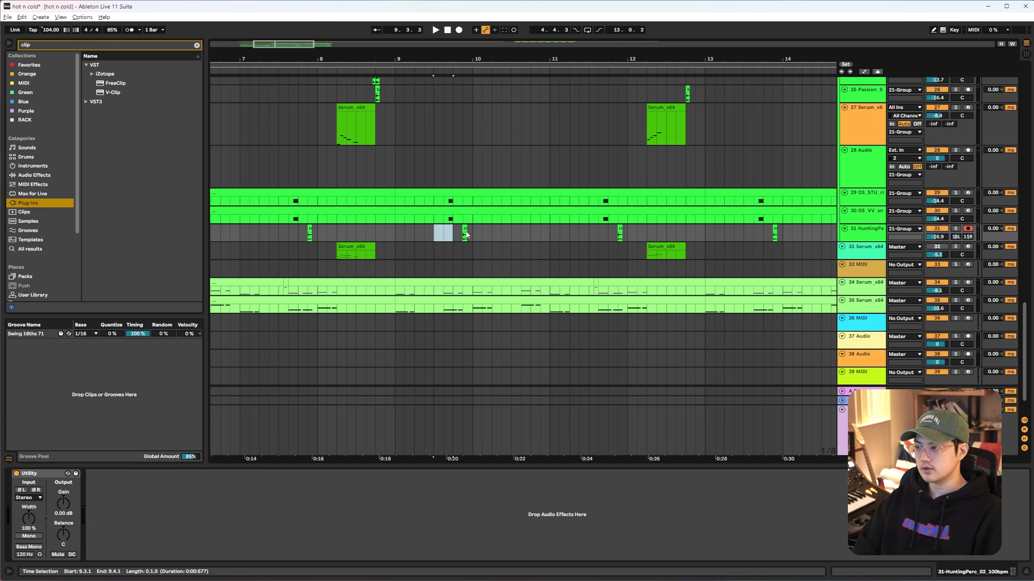
key(Right)
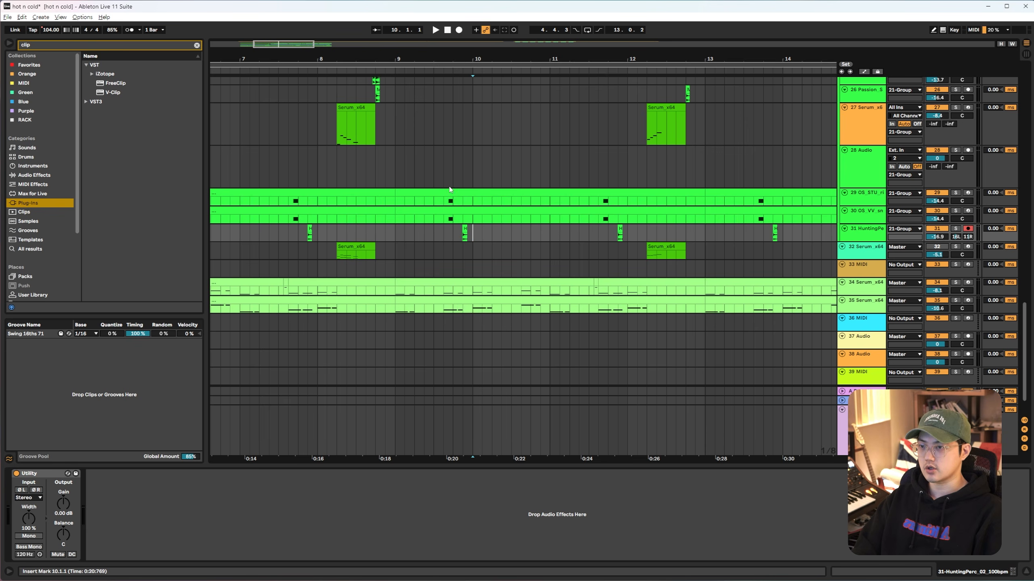
Select the 34 Serum_x64 track and play it from 15.3.1 with the track soloed.
scroll(466, 254, down, 2)
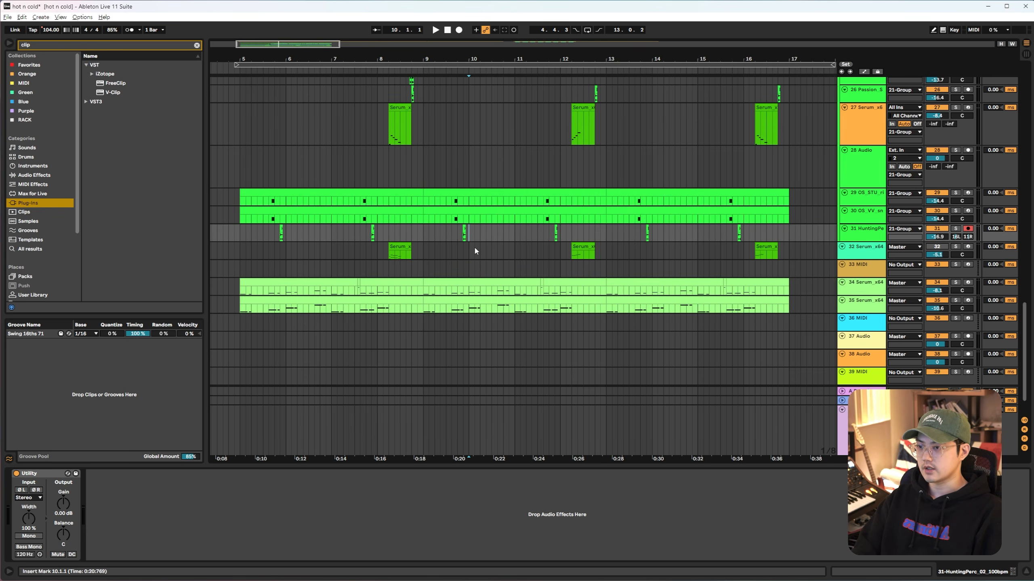
scroll(474, 245, down, 2)
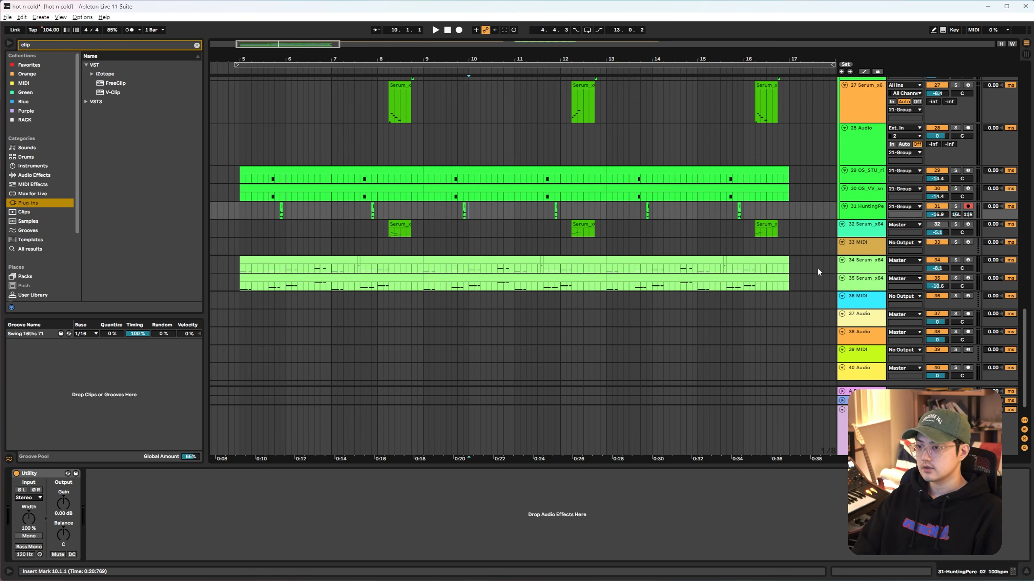
click(870, 271)
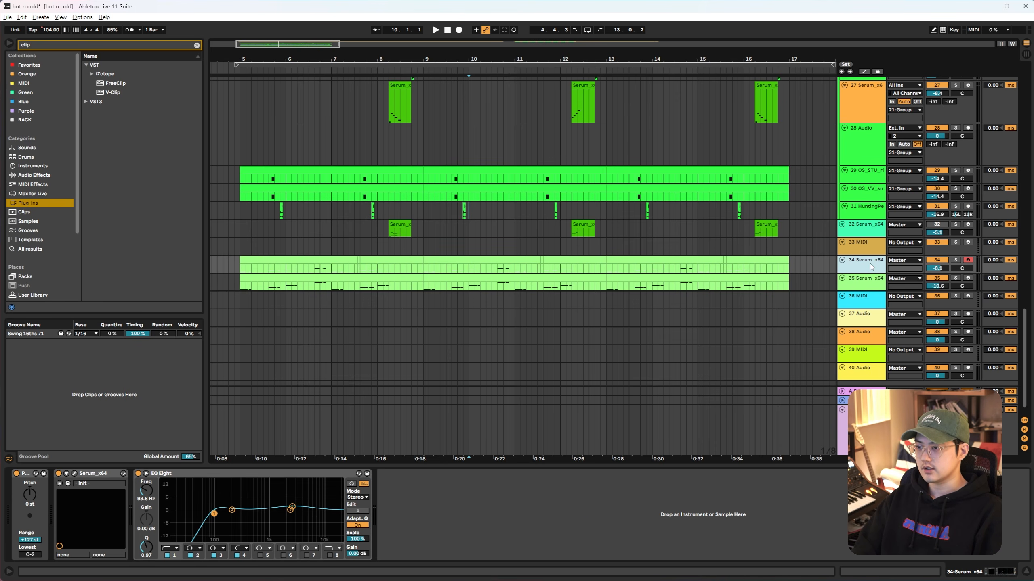
click(733, 270)
scroll(733, 270, up, 4)
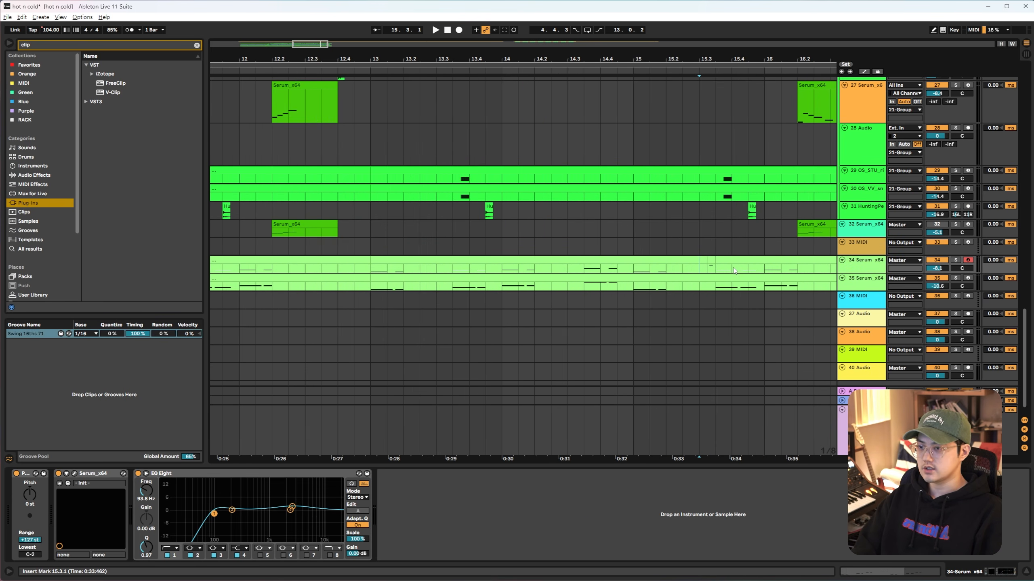
key(space)
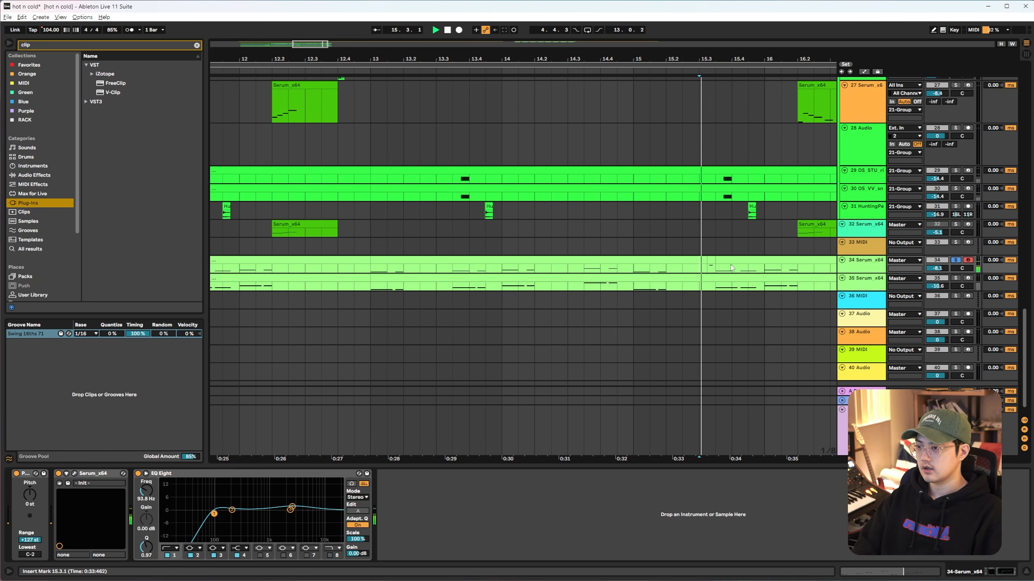
key(space)
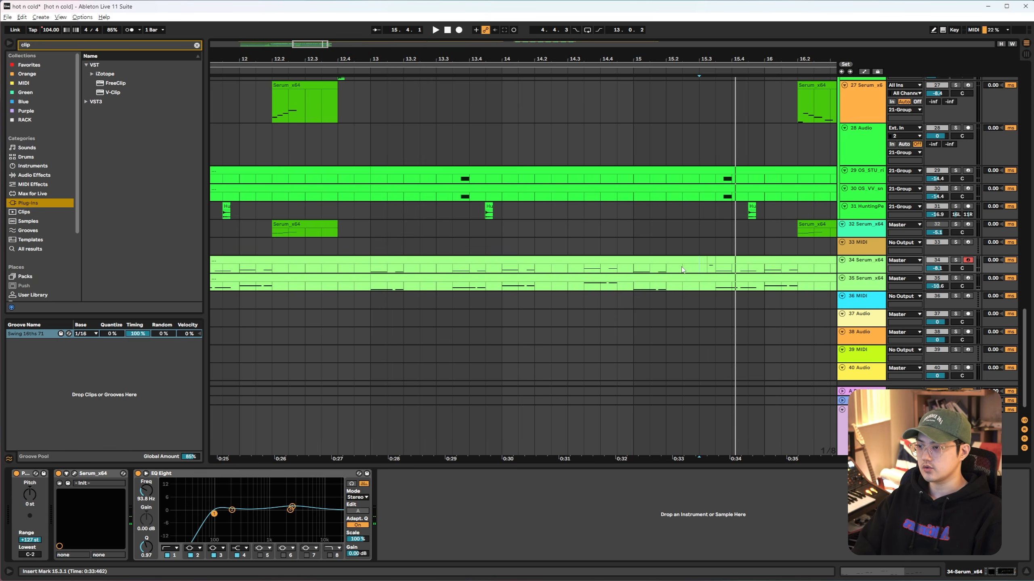
Replay track 34's passage together with the other tracks, starting from 15.2.1 and from 15.3.1.
key(space)
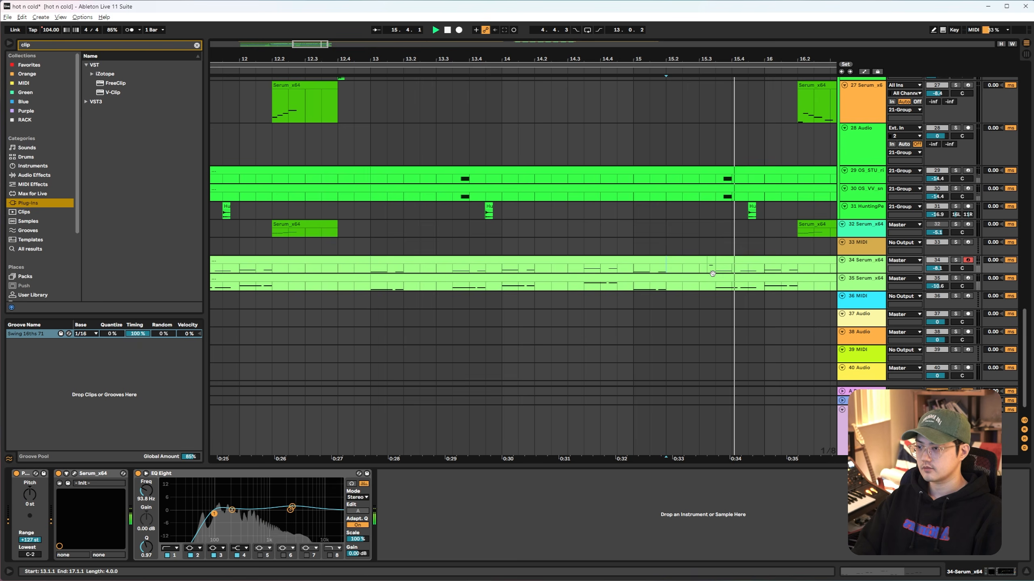
key(space)
key(space)
key(space)
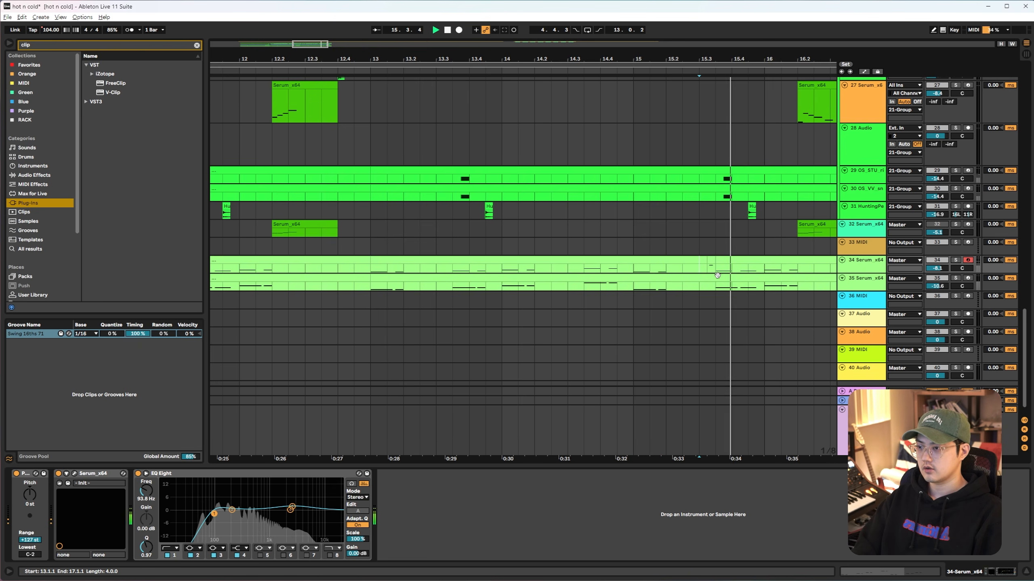
key(space)
key(space)
key(space)
Select 15.3.1 to 15.3.3 on track 34 and play from there with the track soloed.
drag(701, 268, 723, 272)
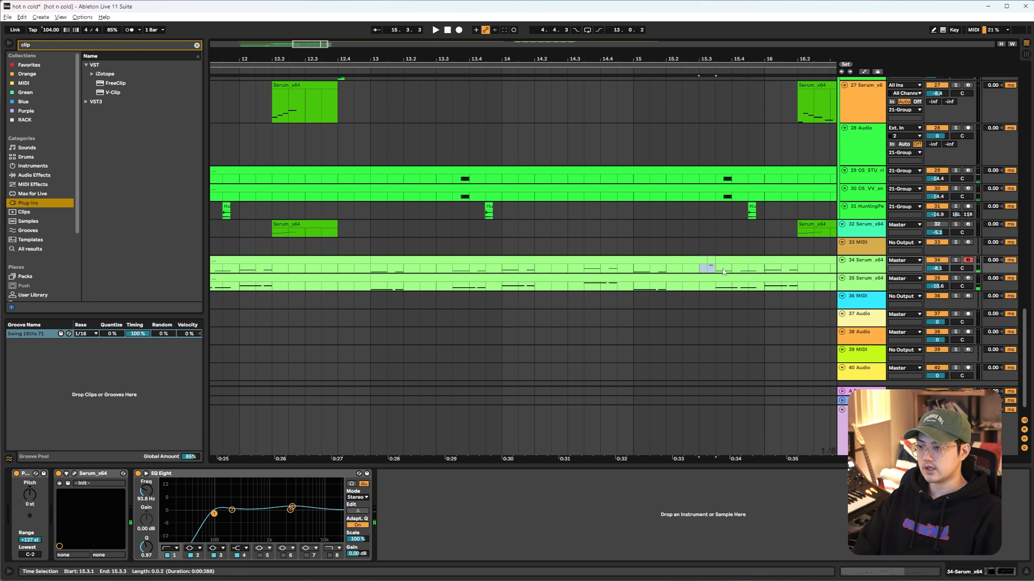
key(space)
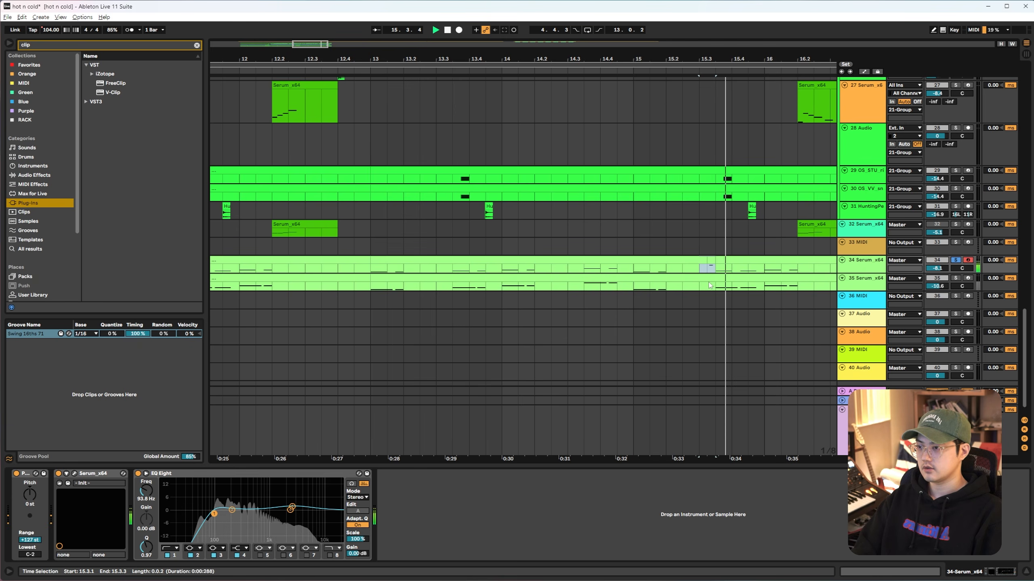
key(space)
Select 13.1.1 to 15.3.2 on track 34 and play the passage with the track still soloed.
scroll(717, 276, down, 1)
scroll(717, 276, down, 1)
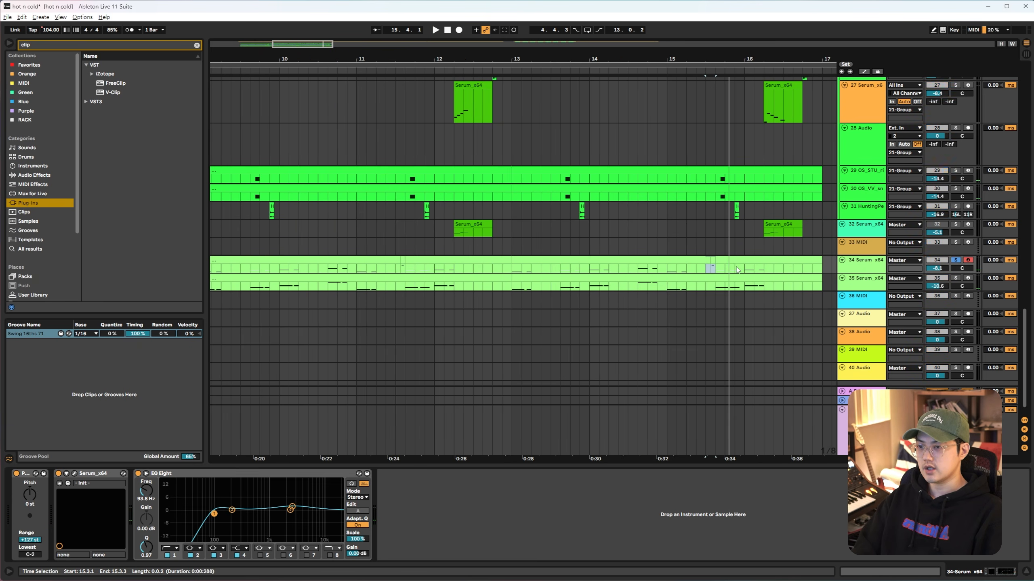
scroll(464, 269, down, 3)
drag(490, 268, 607, 268)
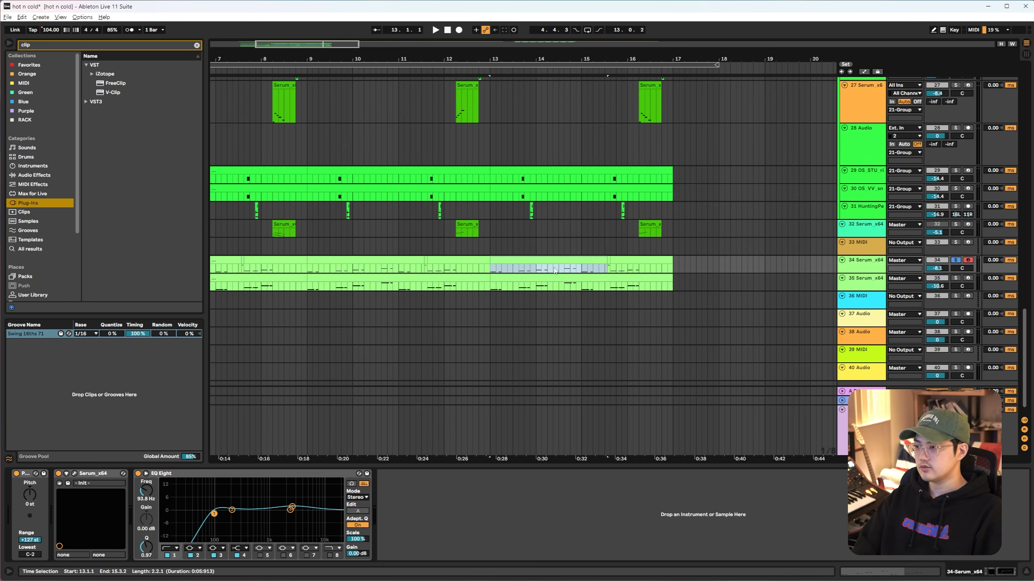
key(space)
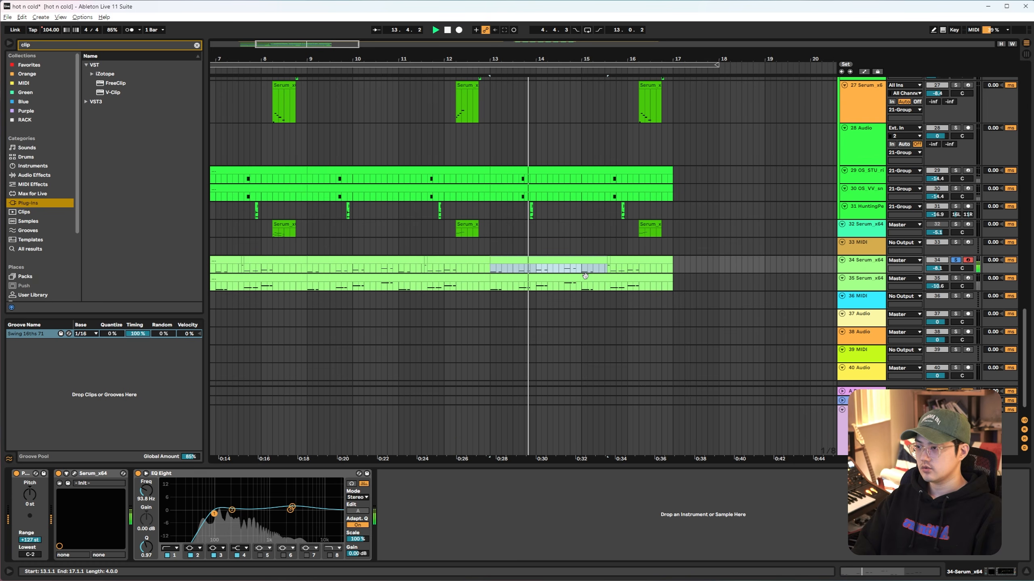
key(space)
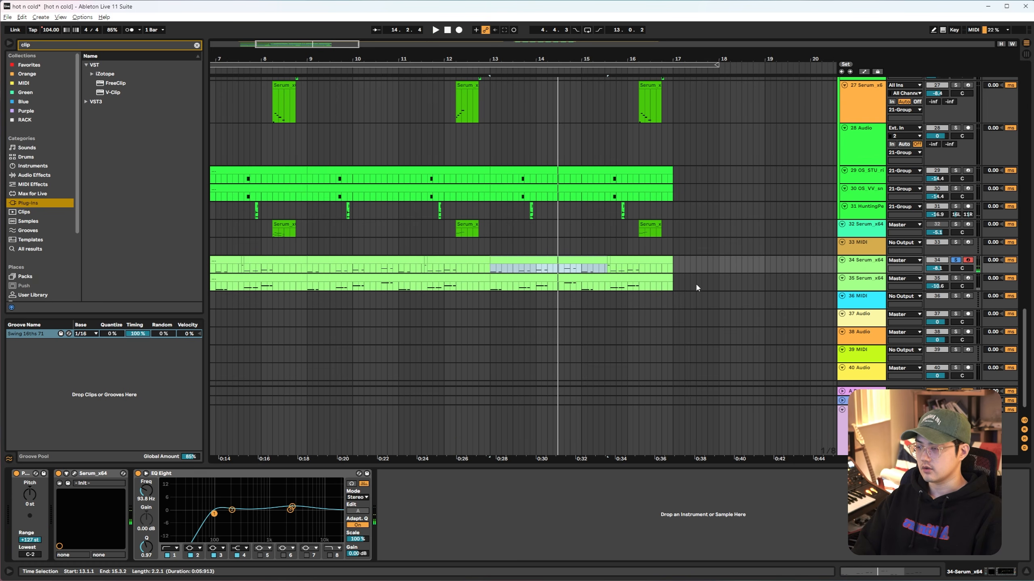
Solo the 35 Serum_x64 track alongside track 34 and play both layers together.
click(955, 278)
click(856, 287)
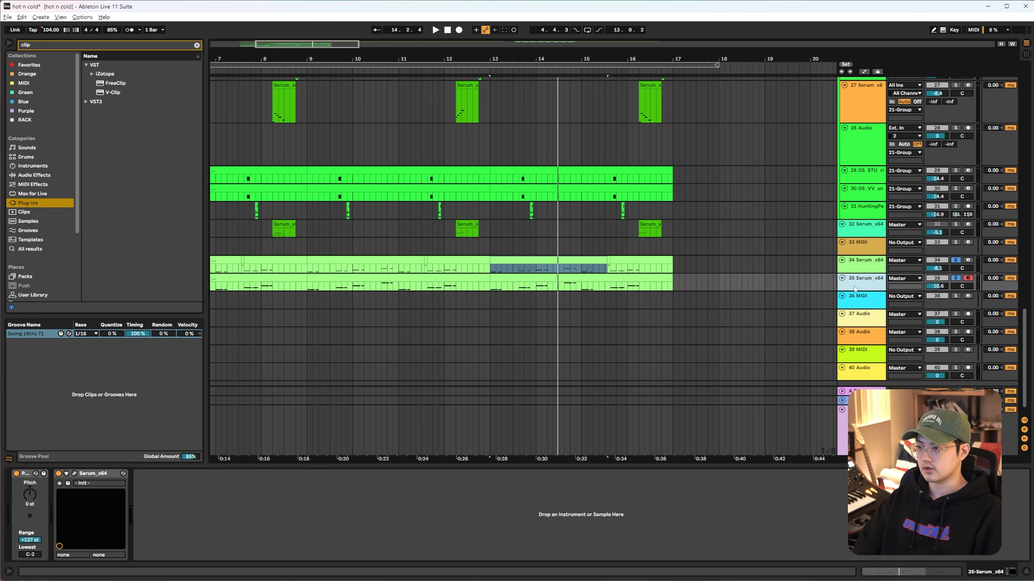
key(space)
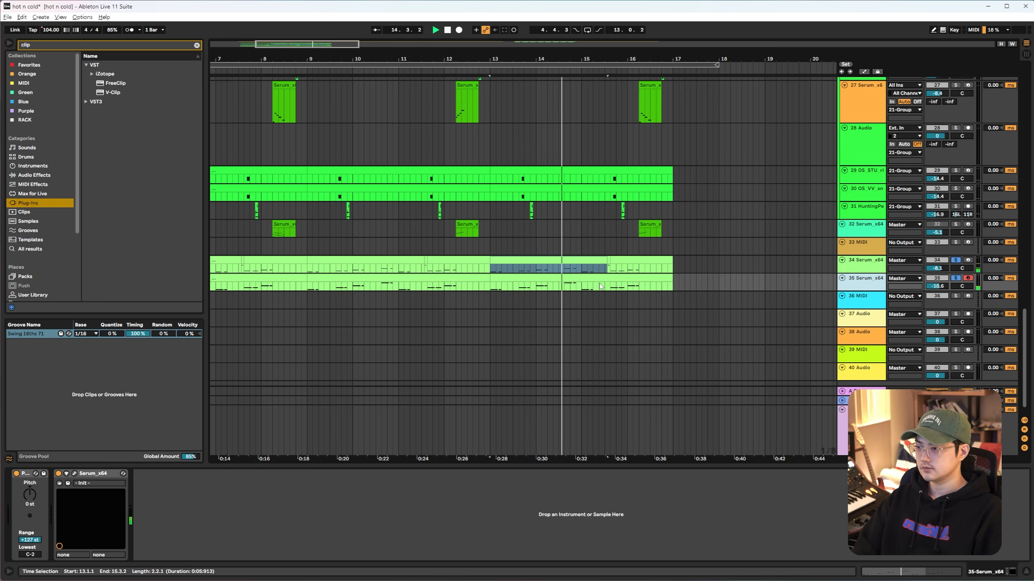
scroll(603, 289, up, 2)
scroll(608, 289, up, 3)
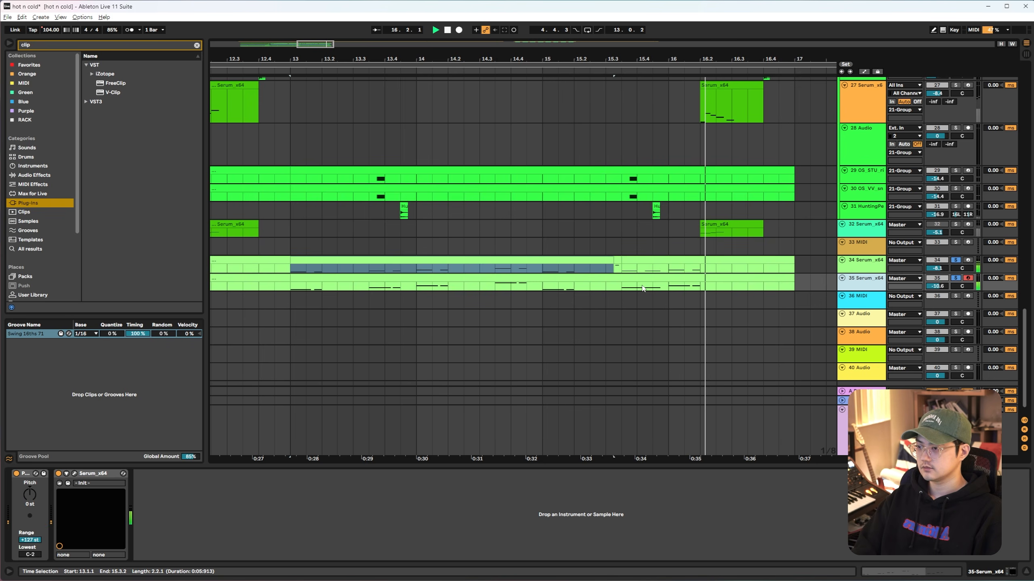
Play from 15.1.1 with no track soloed, and select bars 15 and 16 across tracks 33 to 35 for another playback.
click(541, 252)
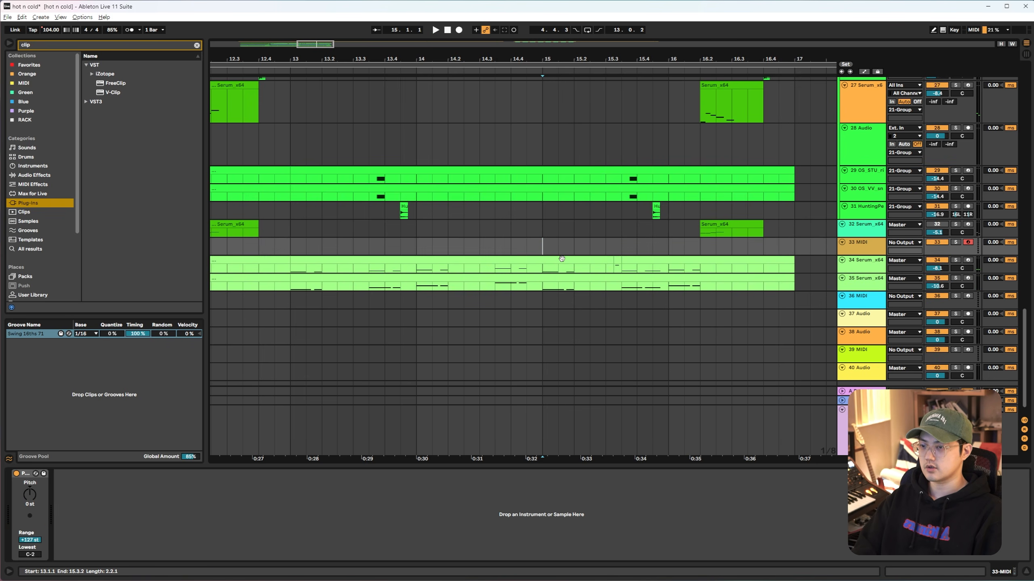
key(space)
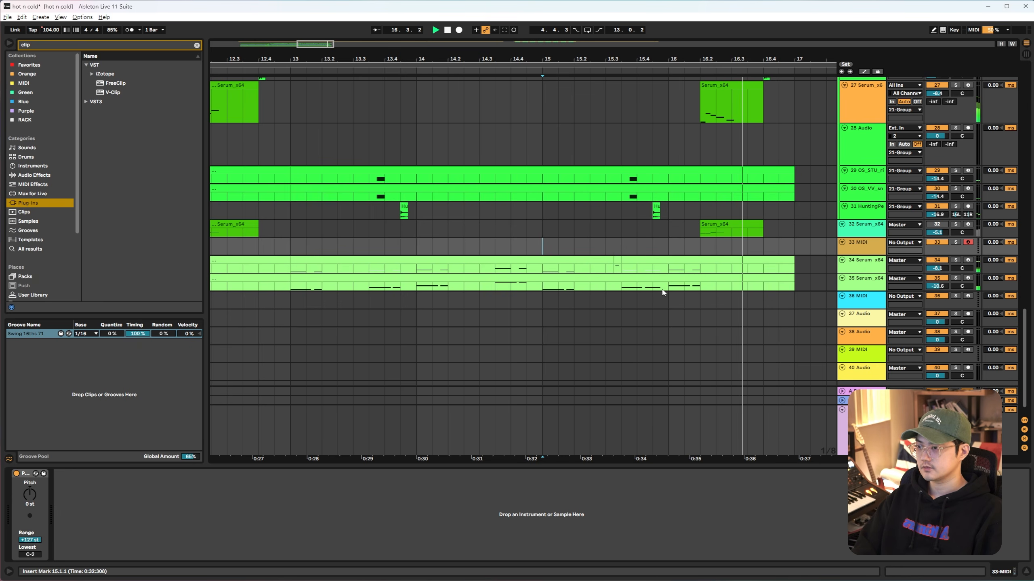
key(space)
scroll(658, 290, down, 3)
drag(590, 251, 718, 280)
key(space)
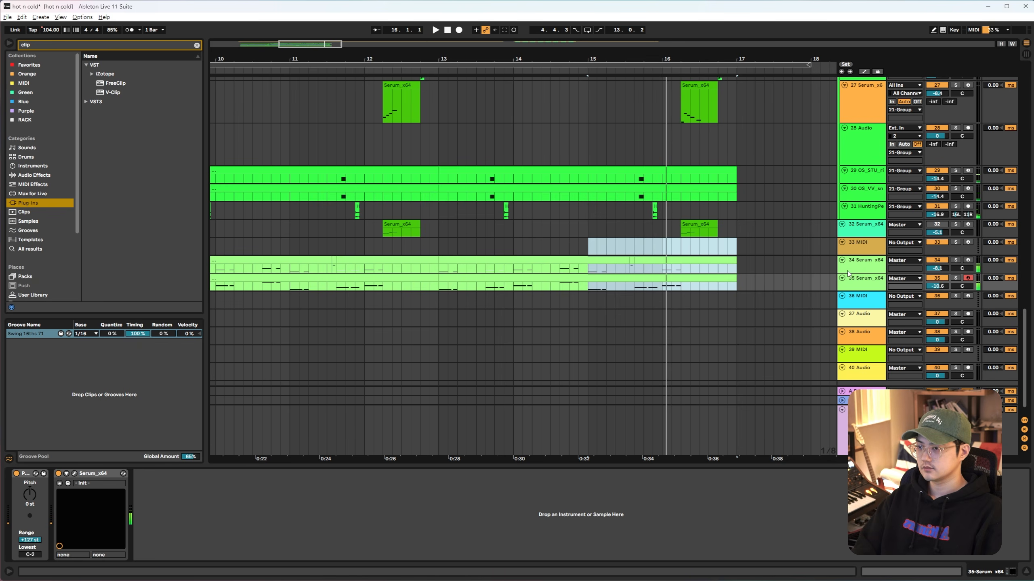
Try the bass without the 15.3.2 to 15.3.3 section of track 34, playing from 15.1.1.
click(633, 270)
click(632, 262)
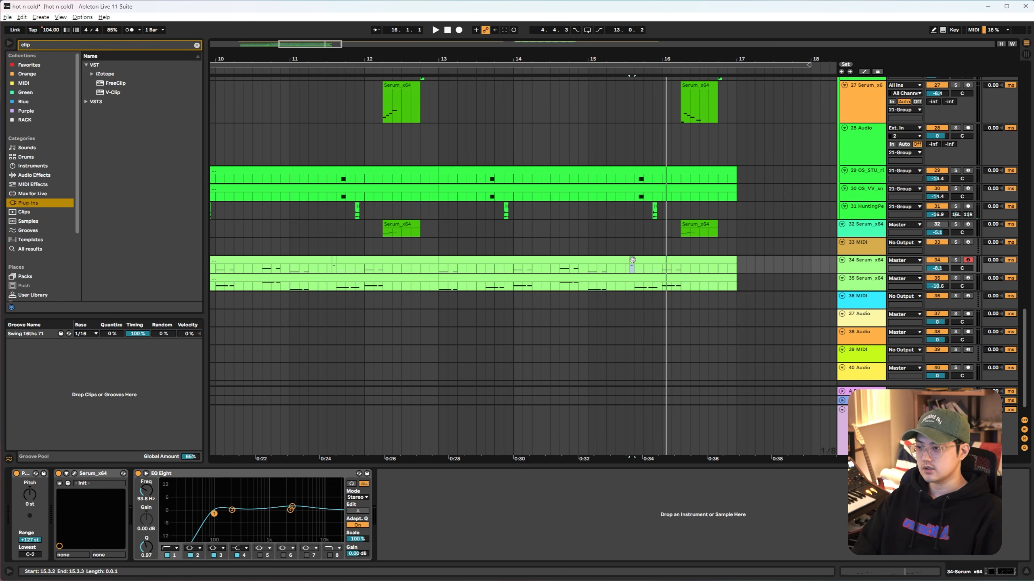
drag(632, 261, 635, 285)
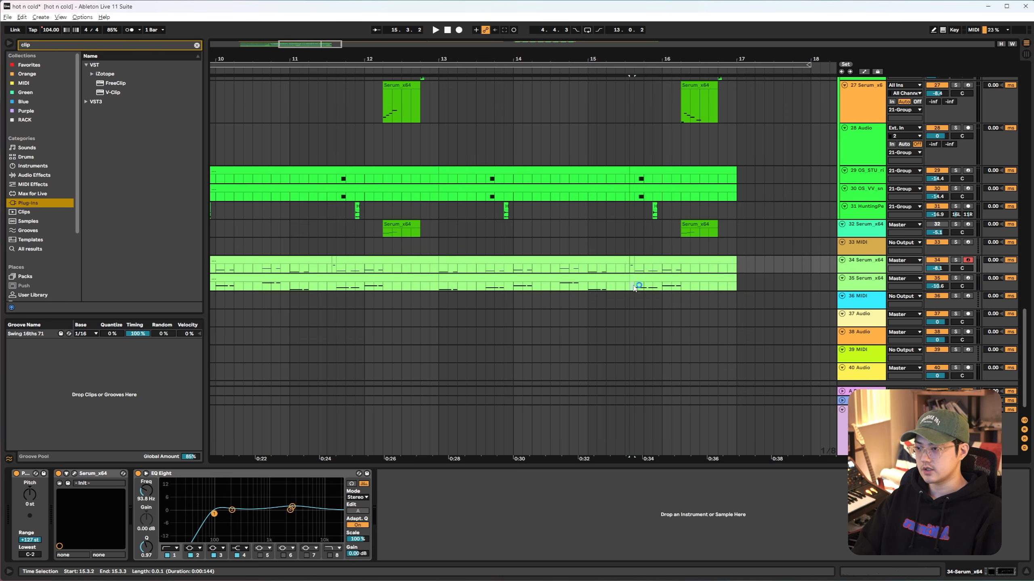
click(588, 289)
key(space)
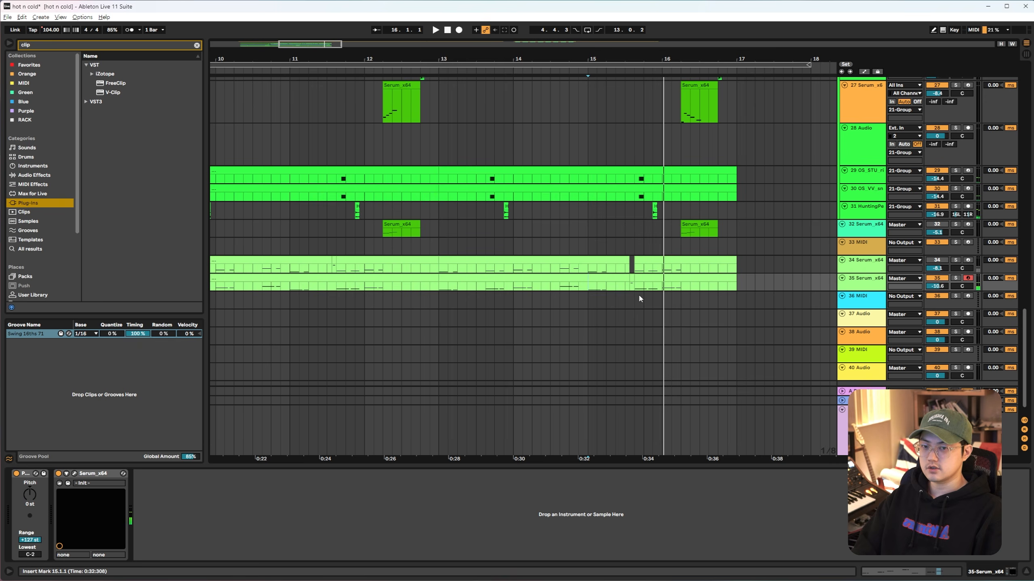
click(641, 292)
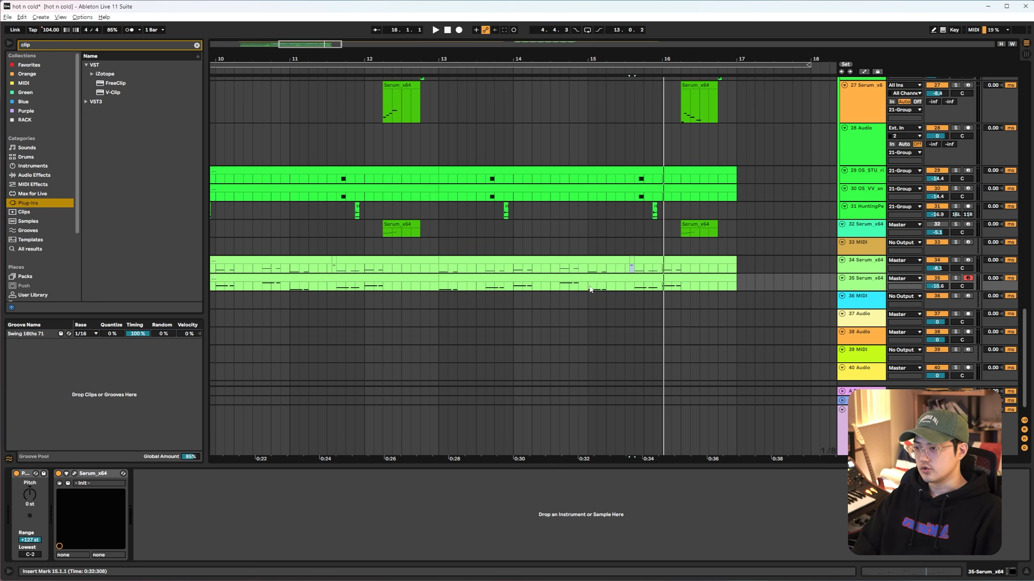
Compare the two bass layers by selecting 15.1.1 to 16.2.3 on track 35 and the same passage on track 34.
drag(591, 289, 667, 288)
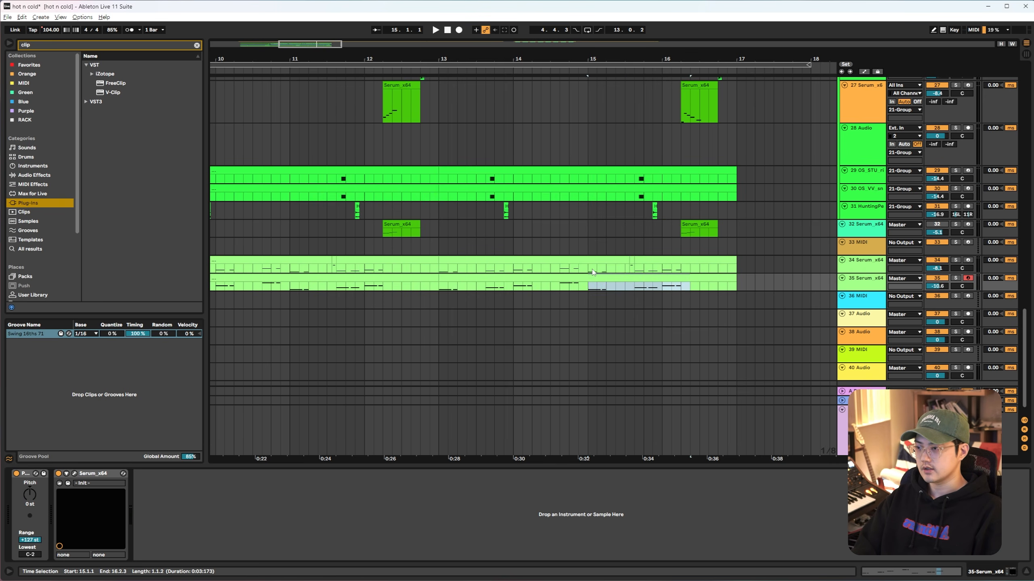
drag(593, 270, 695, 273)
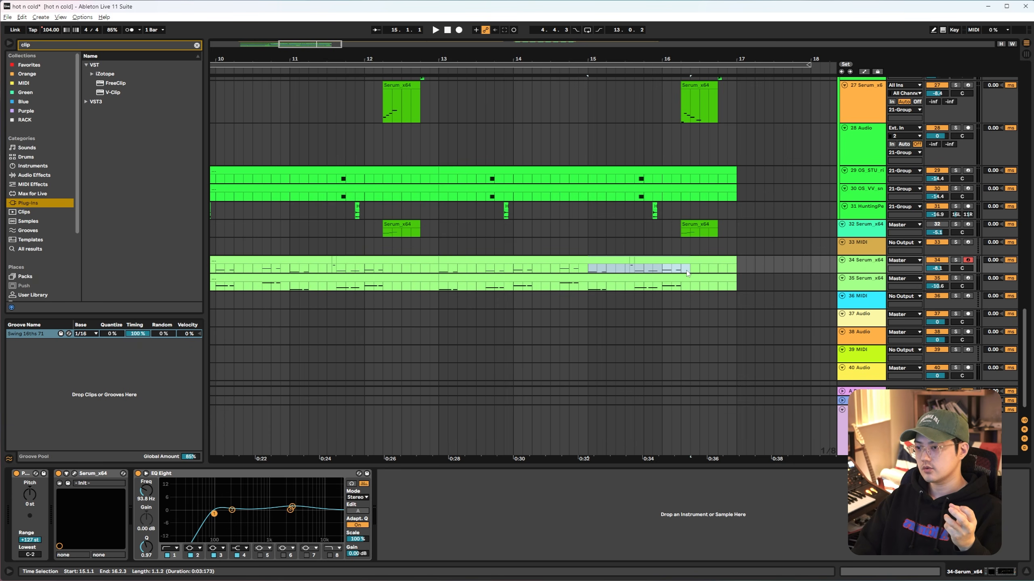
drag(687, 273, 700, 271)
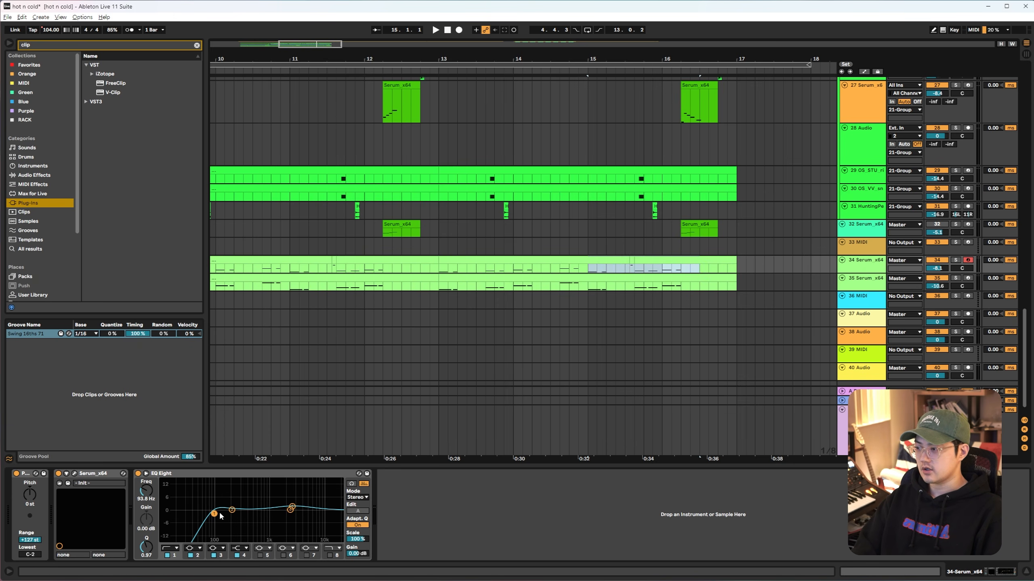
click(641, 287)
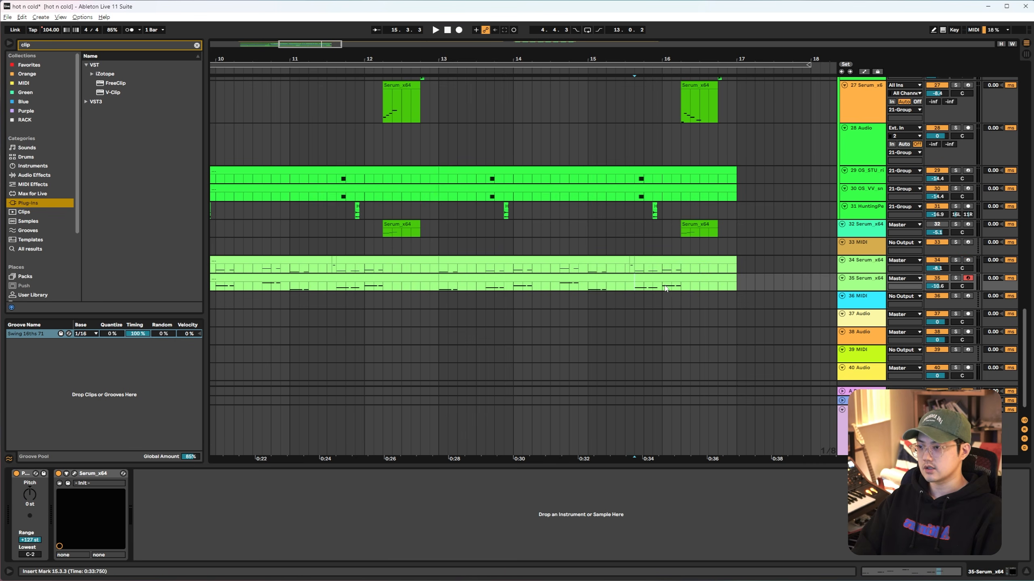
click(650, 271)
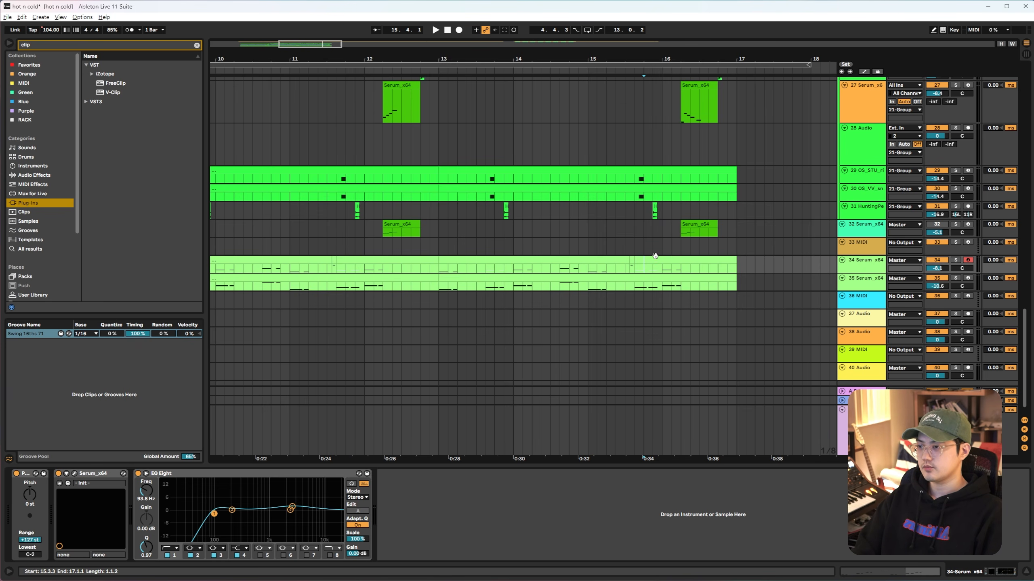
Play the full arrangement from 5.1.1 through bar 17 while viewing the chord, drum and percussion tracks.
ctrl+scroll(674, 251, down, 3)
scroll(692, 269, up, 6)
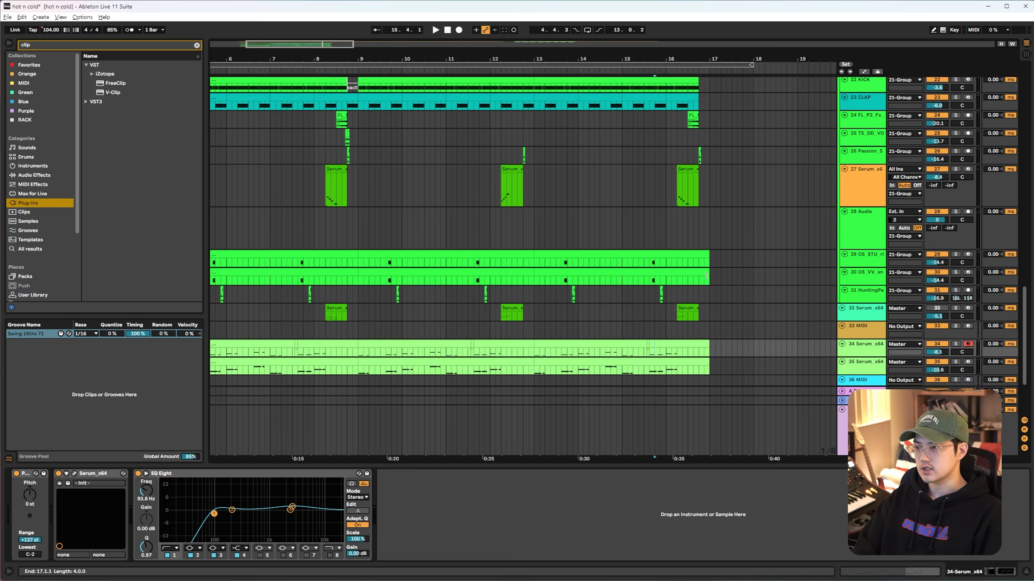
ctrl+scroll(710, 290, down, 3)
scroll(432, 254, up, 2)
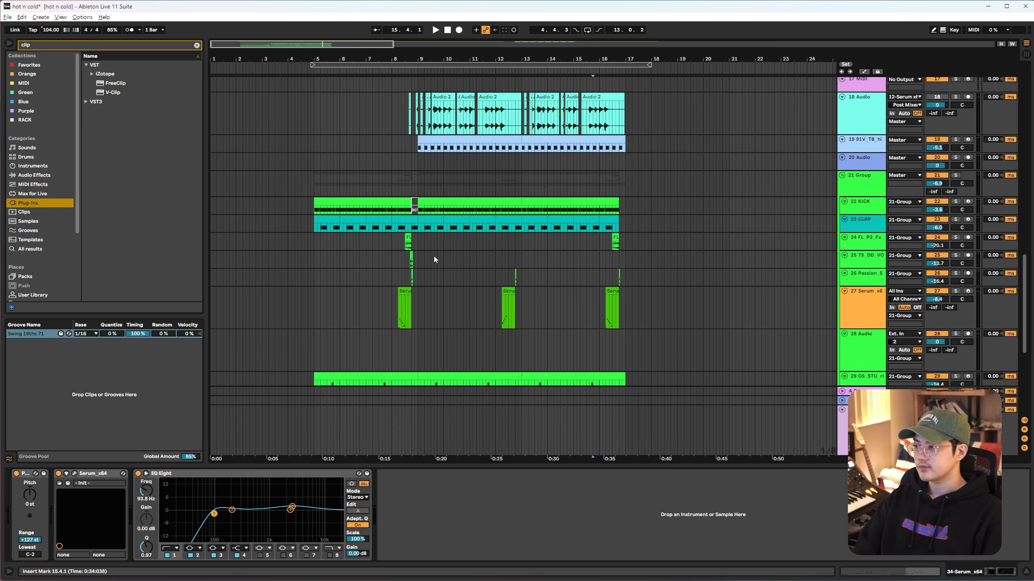
click(325, 212)
key(space)
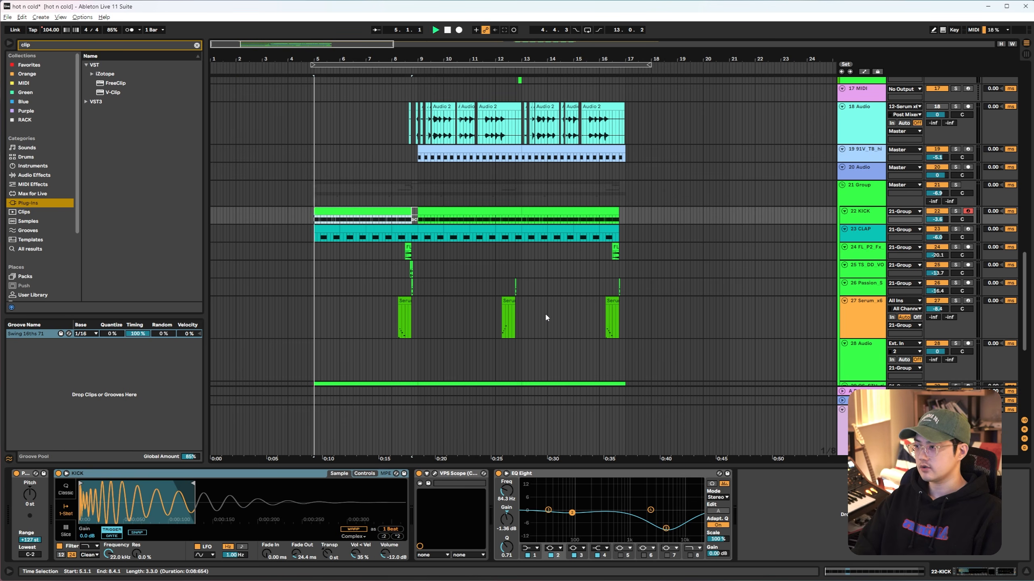
scroll(545, 317, down, 2)
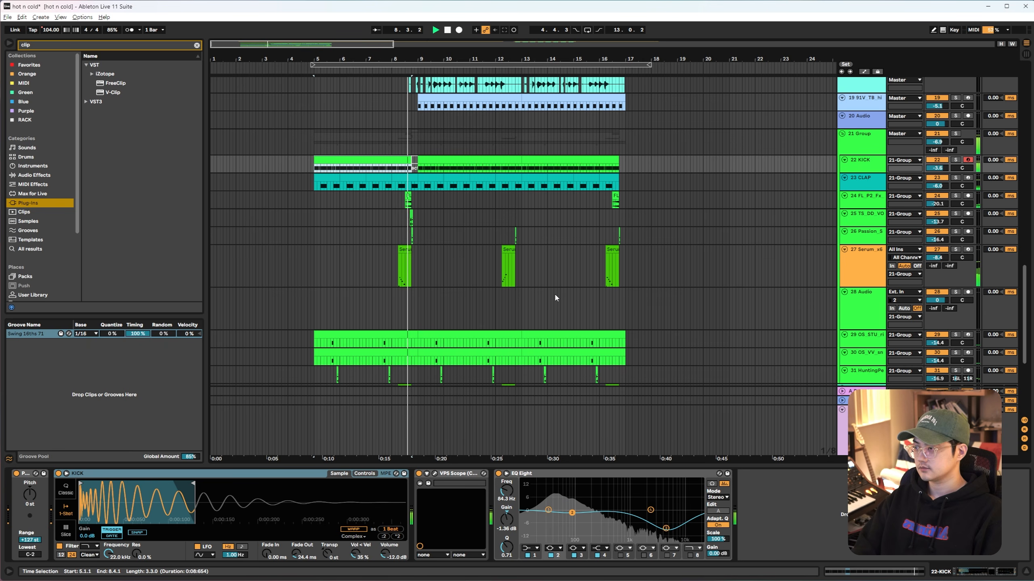
scroll(556, 296, up, 2)
scroll(558, 299, up, 10)
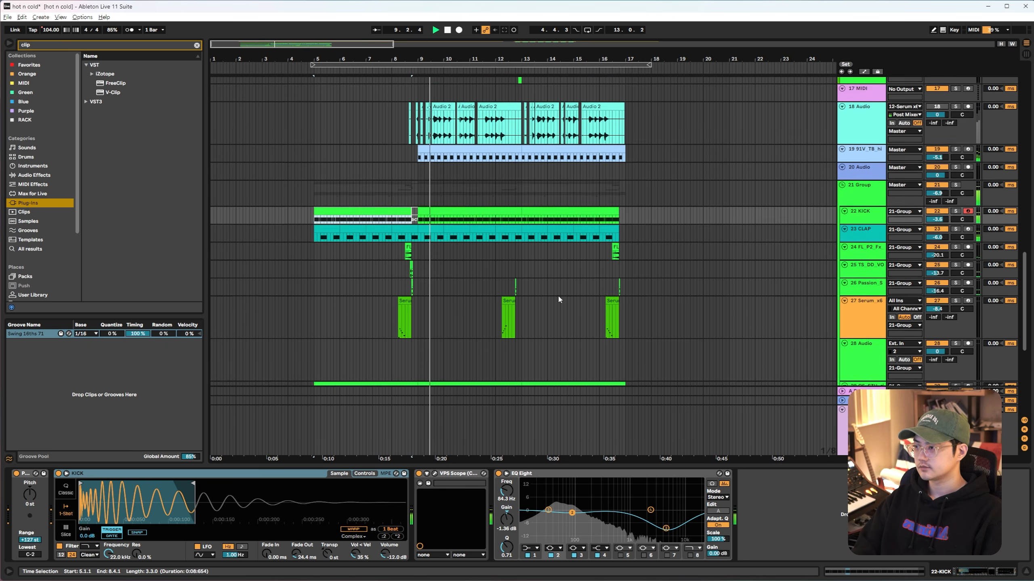
scroll(559, 300, up, 1)
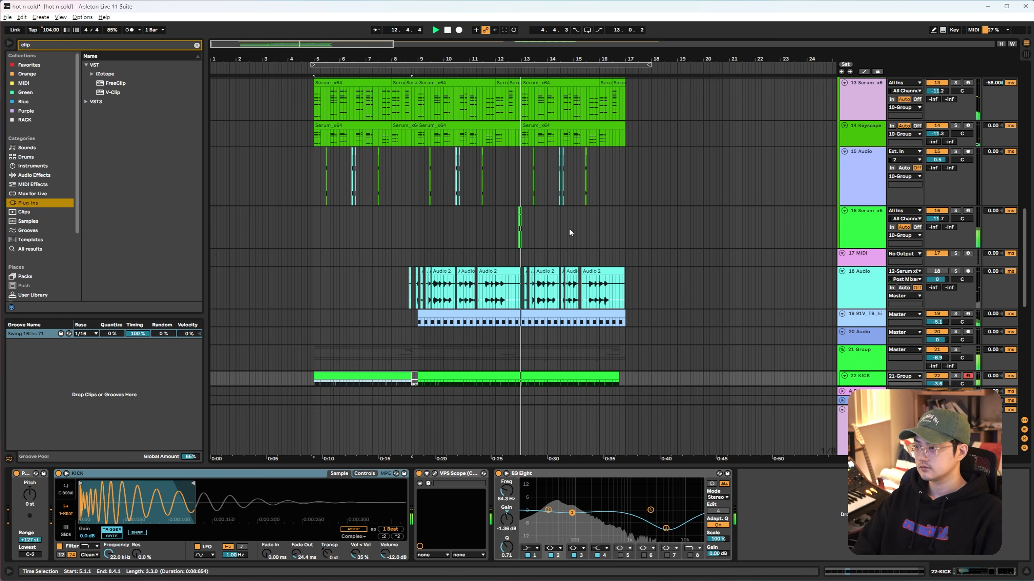
scroll(660, 231, down, 3)
scroll(667, 233, down, 8)
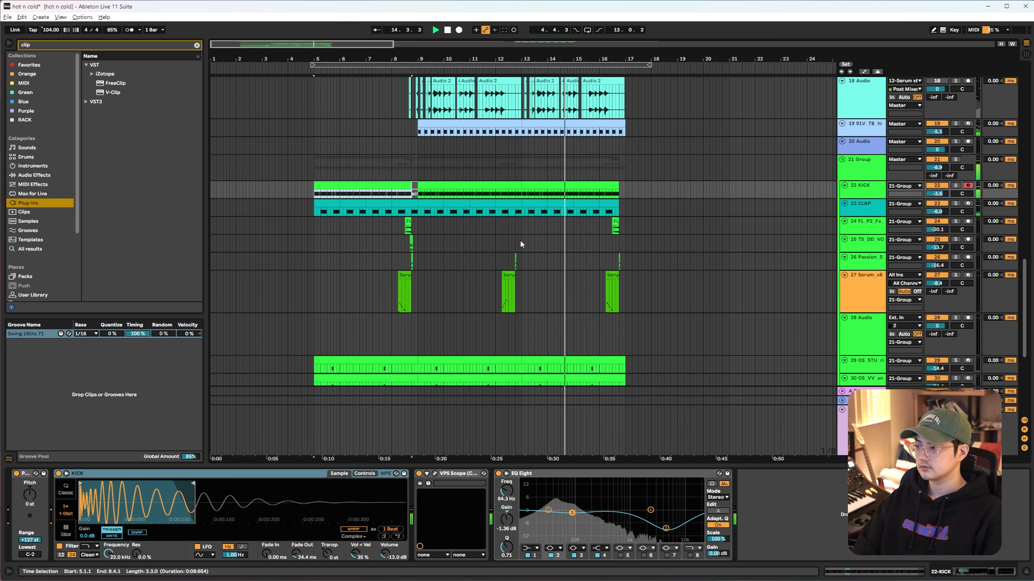
click(542, 244)
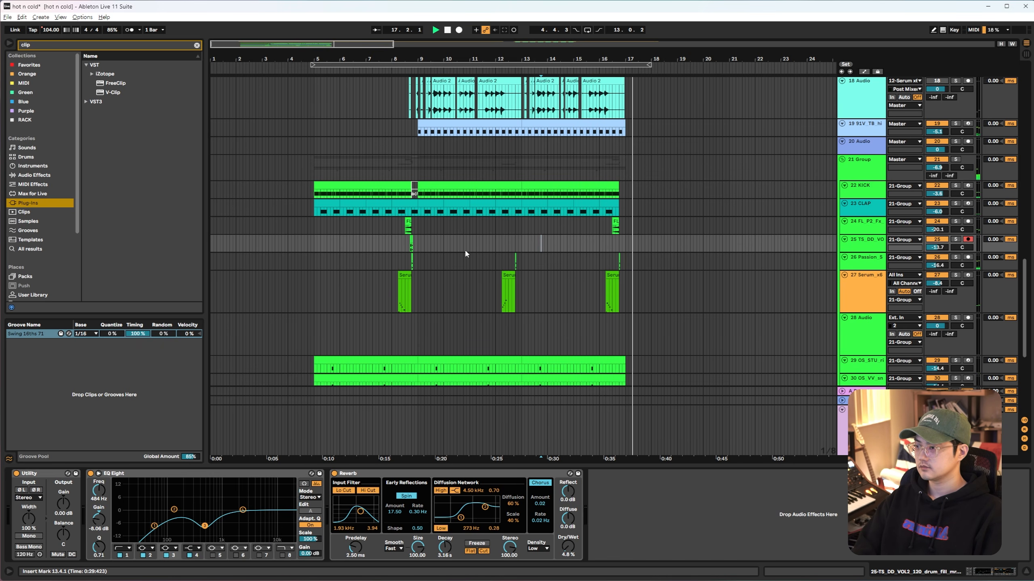
Solo and play the fill clips before bar 9 on tracks 24, 25 and 26, one track at a time.
click(408, 226)
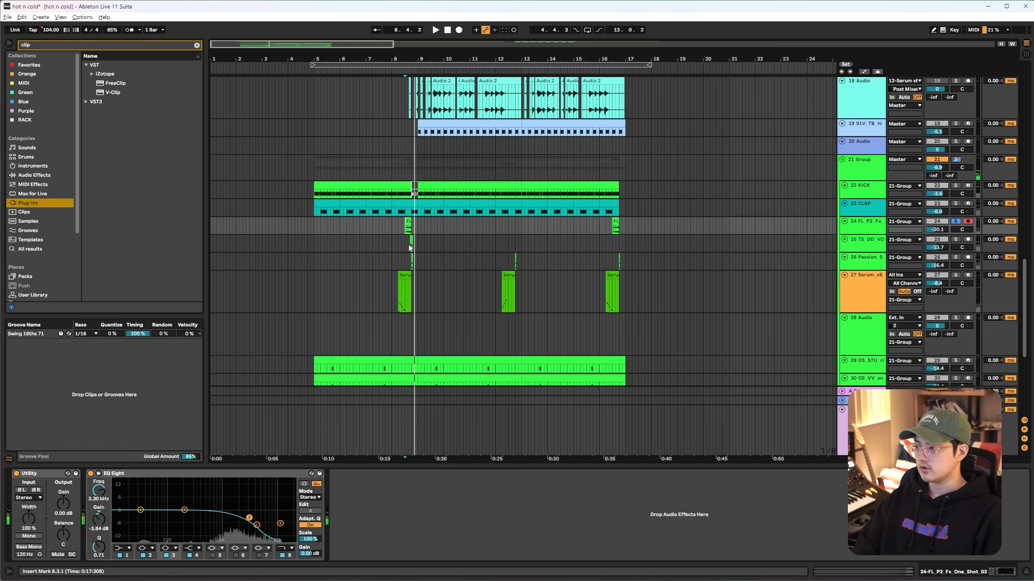
click(409, 248)
click(410, 263)
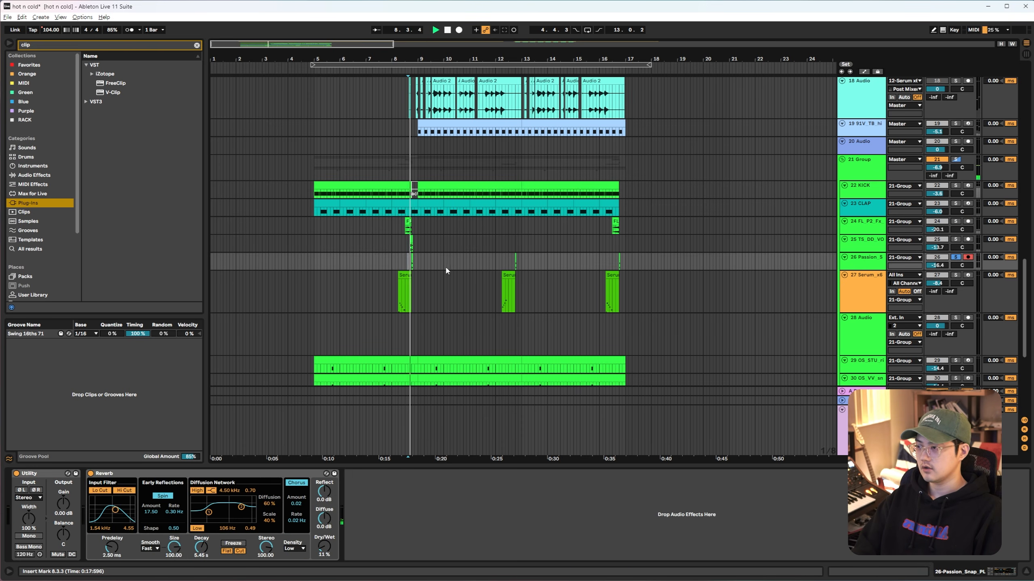
Play the fills from bar 8 on track 24 with no track soloed.
click(403, 233)
key(space)
click(480, 228)
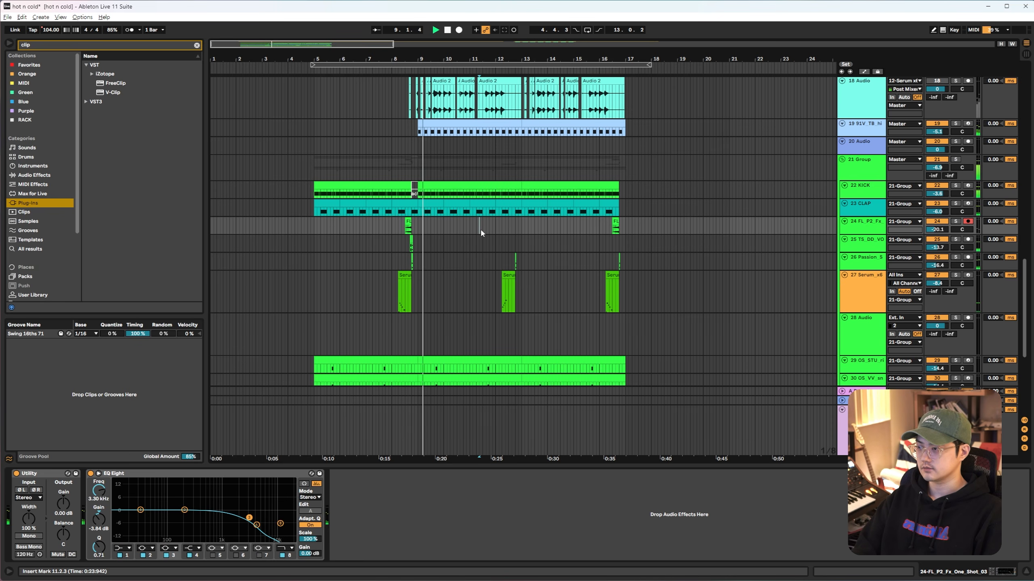
scroll(561, 240, down, 3)
key(space)
Select 9.1.3 to 17.1.3 across tracks 15 and 16.
scroll(558, 247, up, 5)
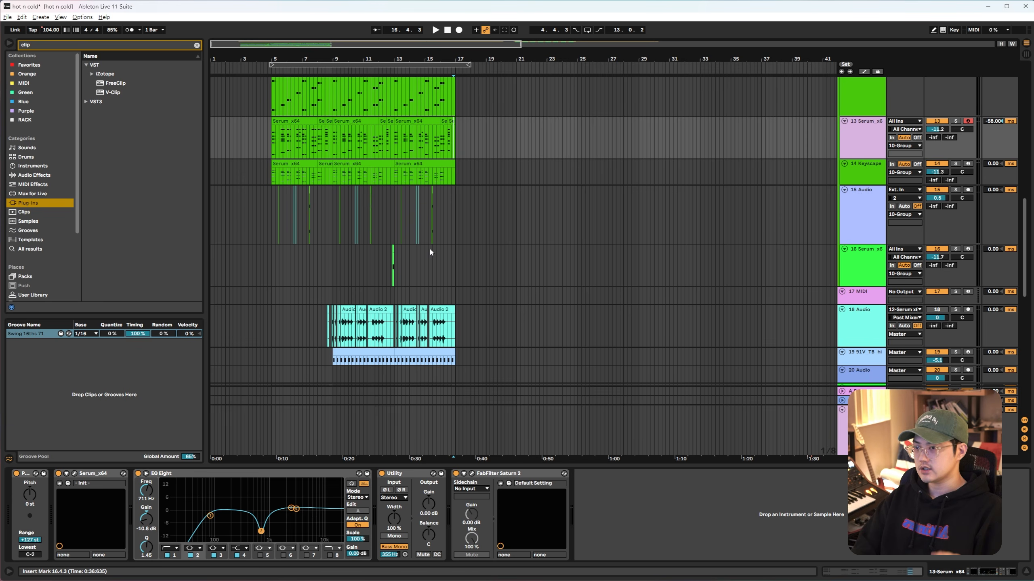
drag(456, 232, 335, 249)
click(334, 249)
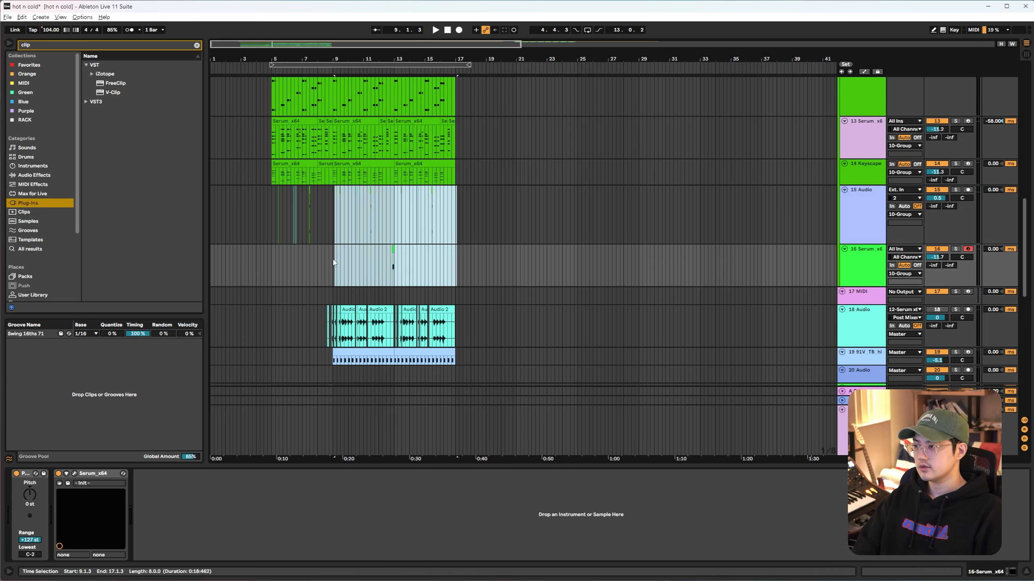
Play the second section from 40.4.1 and select 41.1.1 to 43.1.1 on the 3 Sylenth1 track.
scroll(468, 270, down, 5)
scroll(497, 272, right, 10)
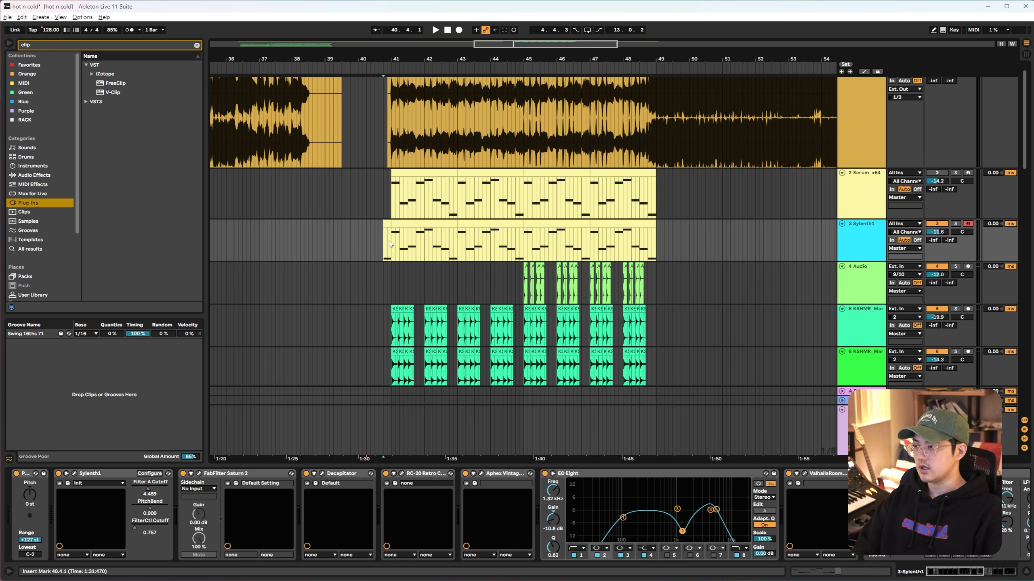
scroll(438, 289, down, 1)
key(space)
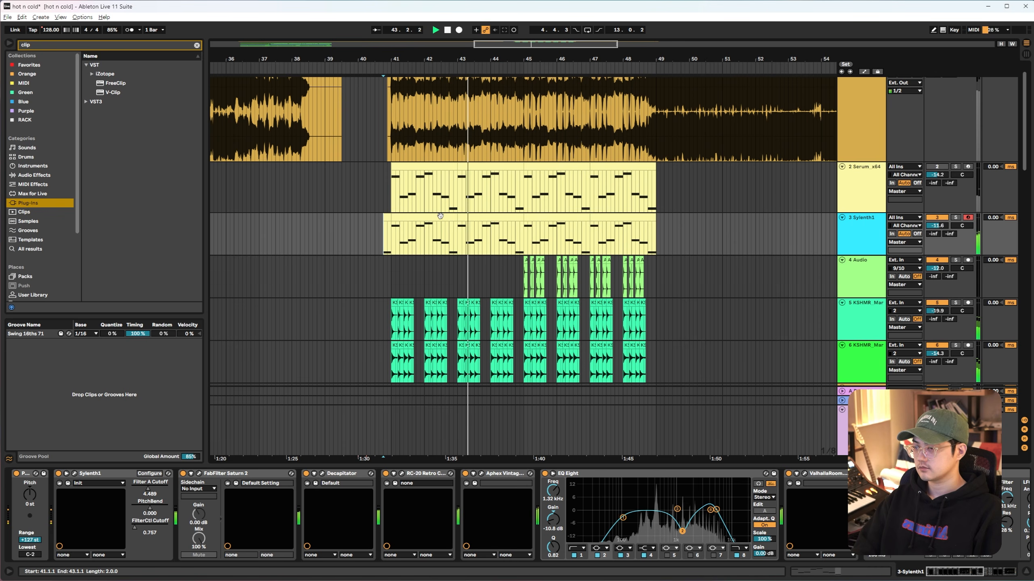
drag(392, 244, 446, 247)
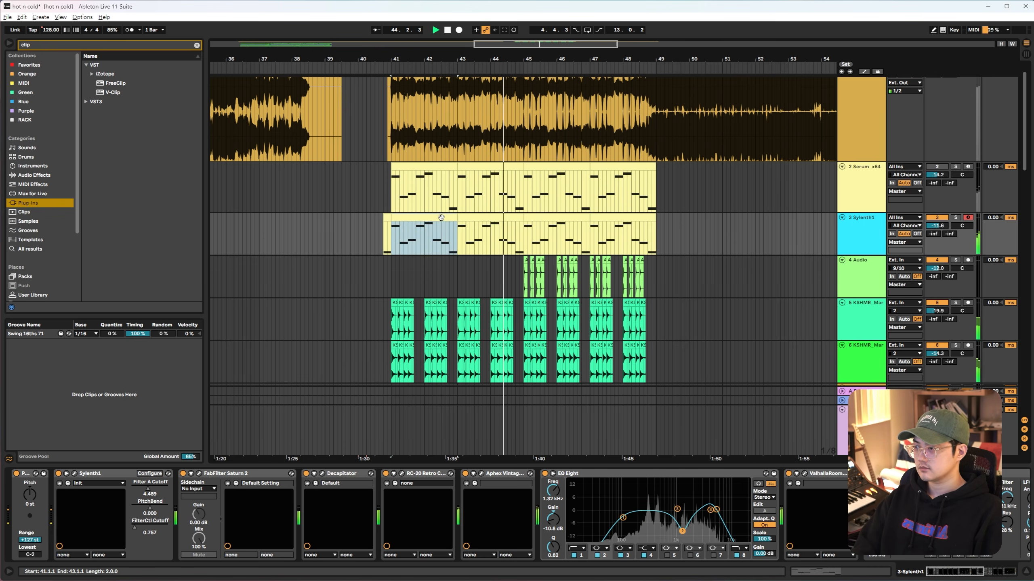
Select 41.1.1 to 48.4.3 on the 2 Serum_x64 track and view its Serum noise and filter cutoff settings.
drag(399, 192, 653, 195)
drag(394, 195, 652, 195)
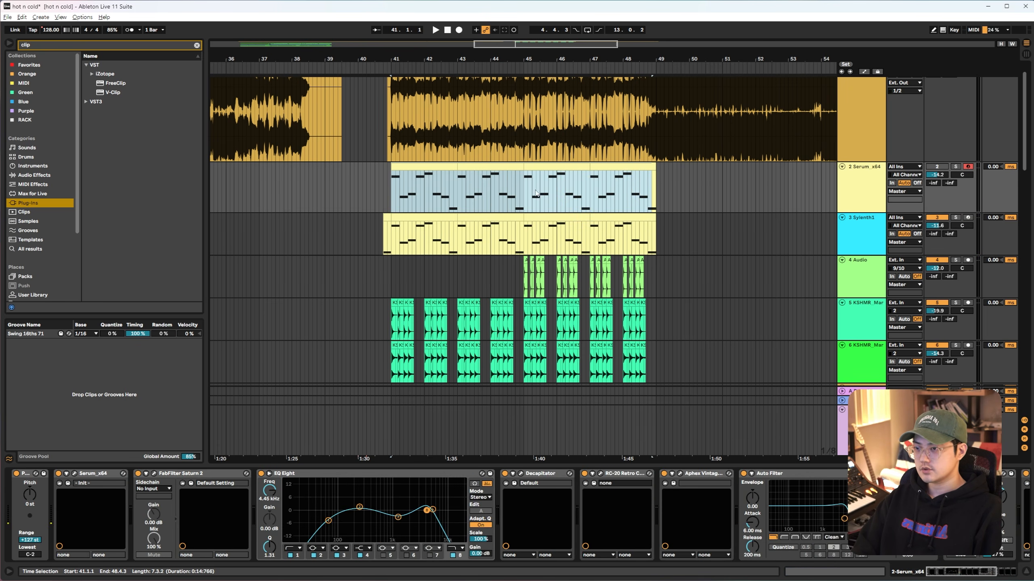
click(75, 473)
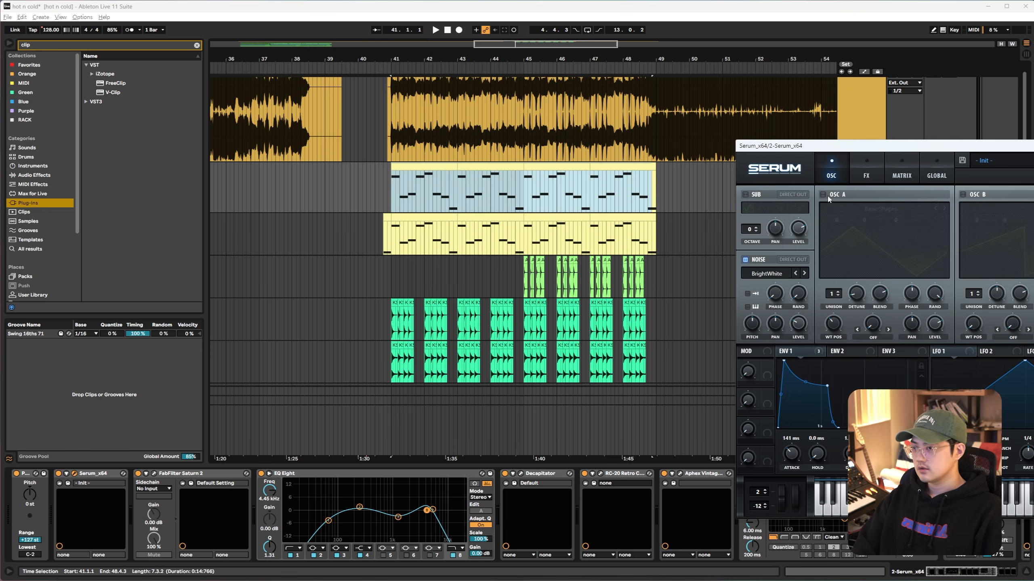
drag(833, 150, 301, 141)
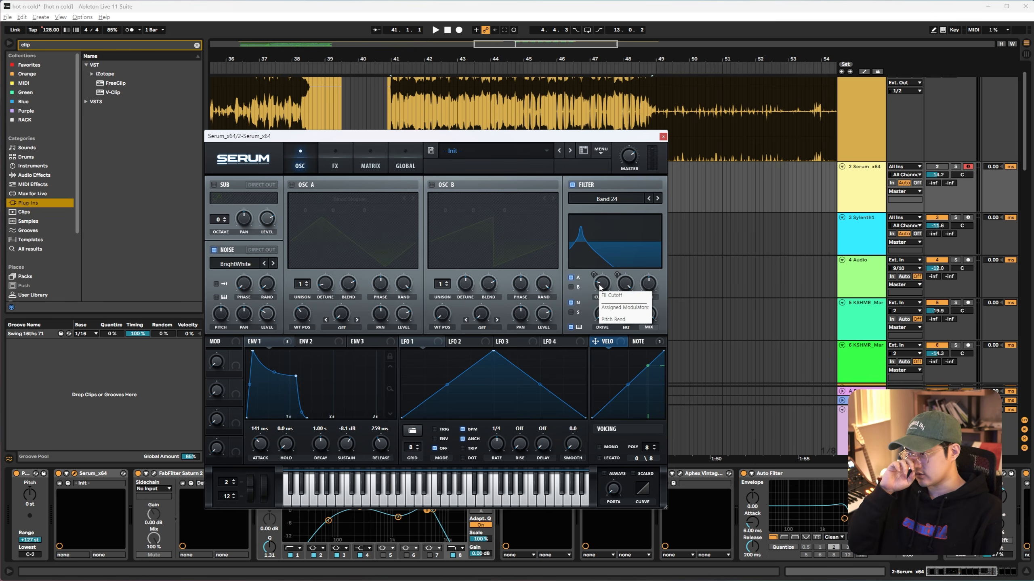
click(663, 136)
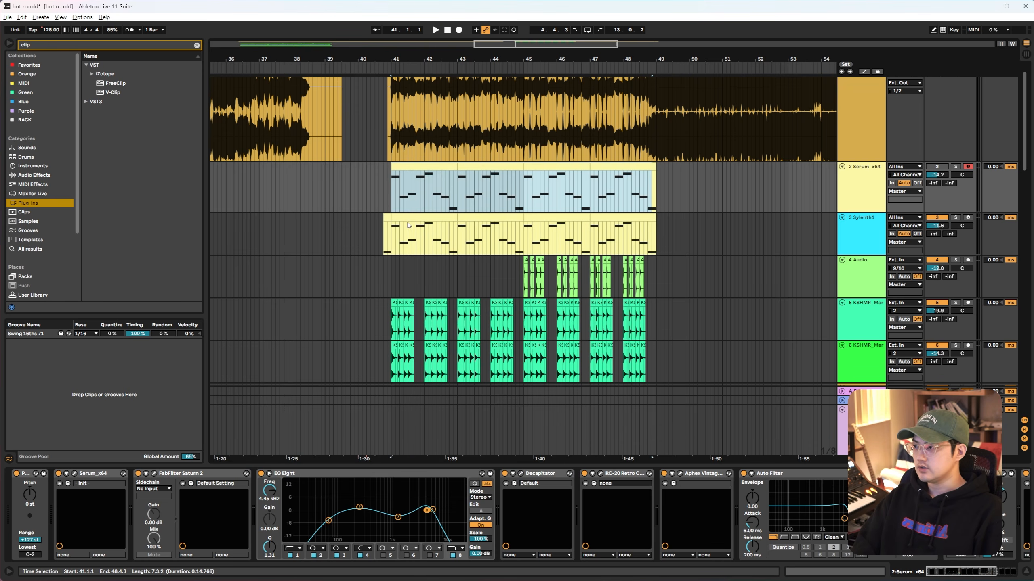
Select 41.1.1 to 43.1.1 on the 3 Sylenth1 track and view its Sylenth1 synth settings.
drag(457, 236, 390, 236)
click(75, 474)
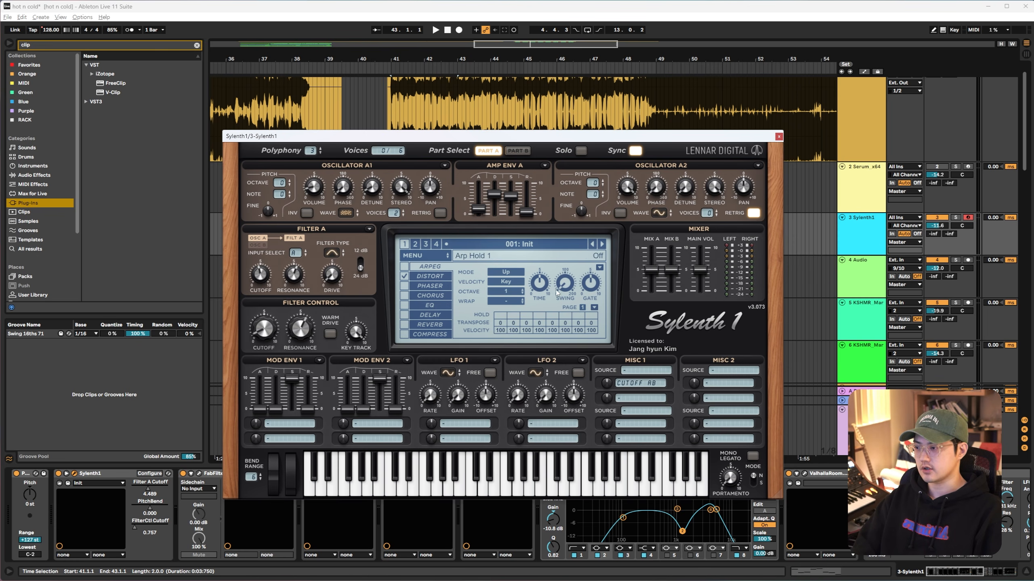
click(778, 137)
Open the 3 Sylenth1 clip's notes and show its MIDI Ctrl Pitch Bend envelope while playing from 41.1.1.
scroll(405, 241, up, 3)
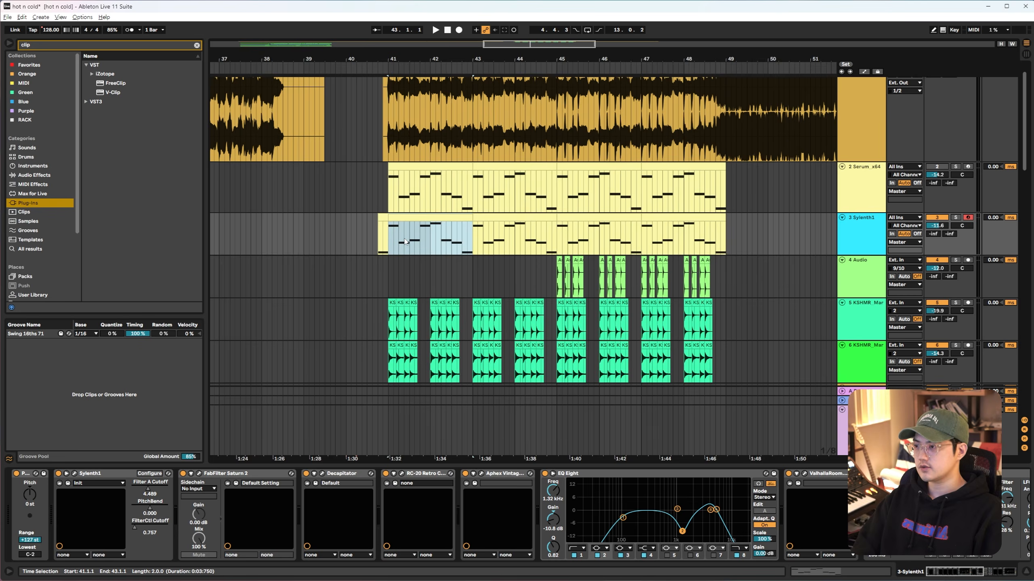
key(space)
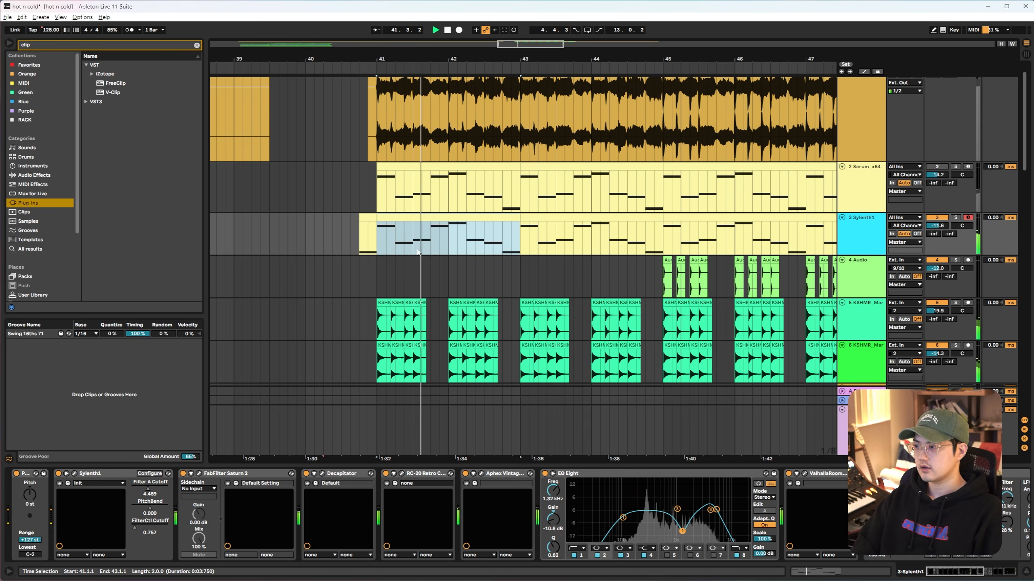
double_click(418, 252)
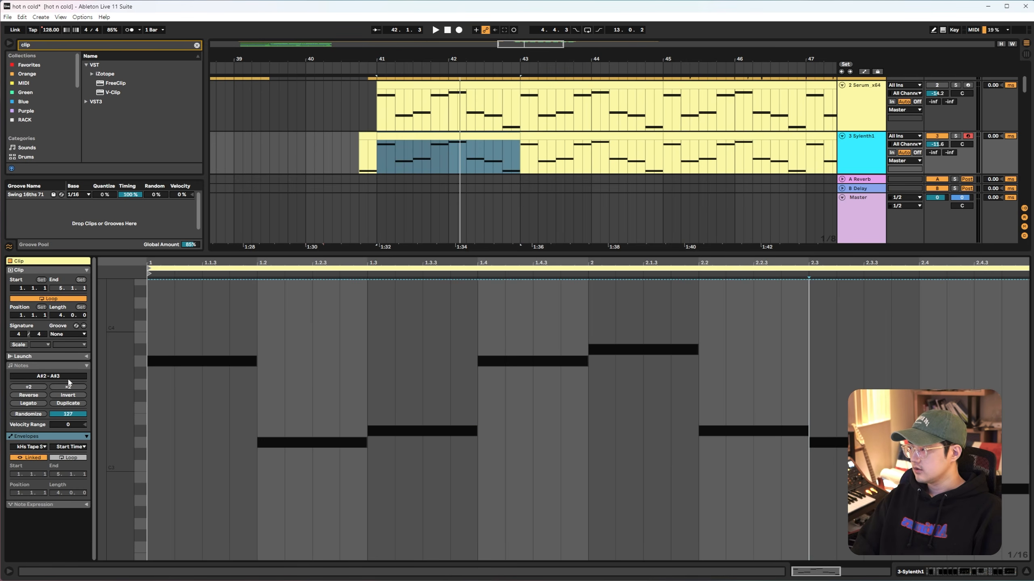
click(29, 446)
click(25, 455)
click(183, 457)
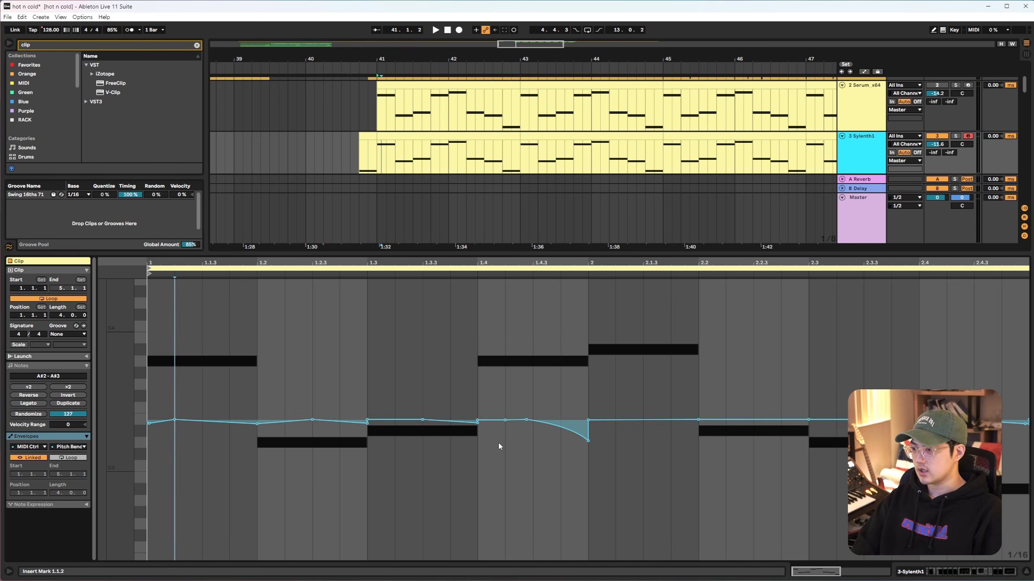
key(space)
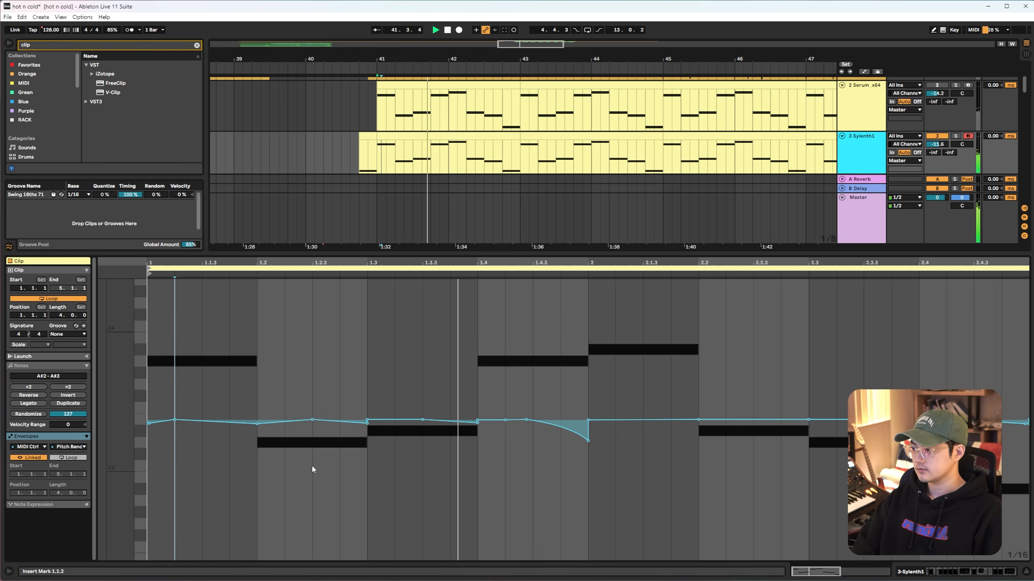
Highlight the pitch bend curves under the notes at 1.2.1 to 1.3.1 and 1.4.1 to 2.1.1, and play from 1.4.1.
drag(261, 445, 367, 468)
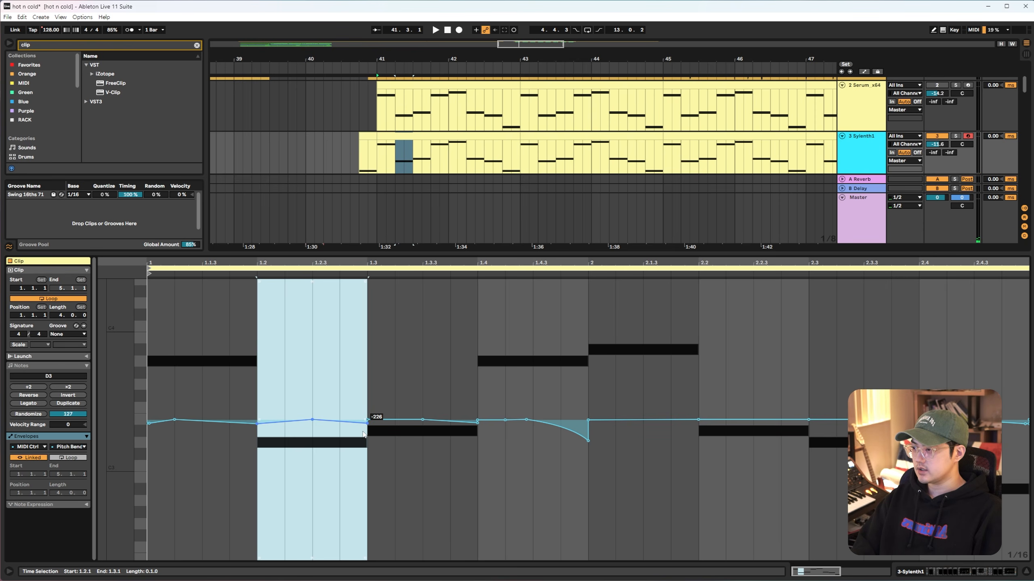
drag(262, 466, 369, 462)
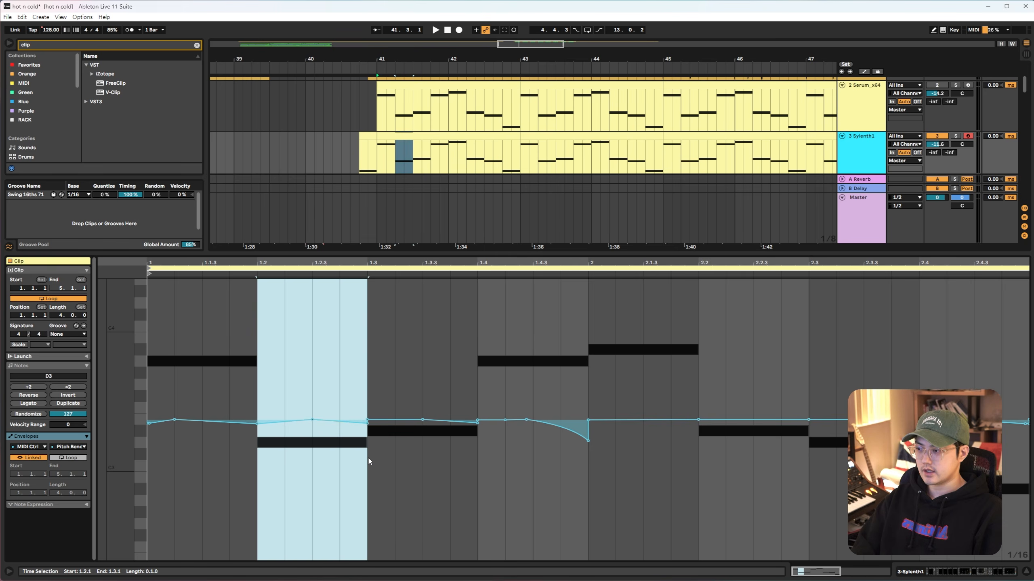
click(260, 458)
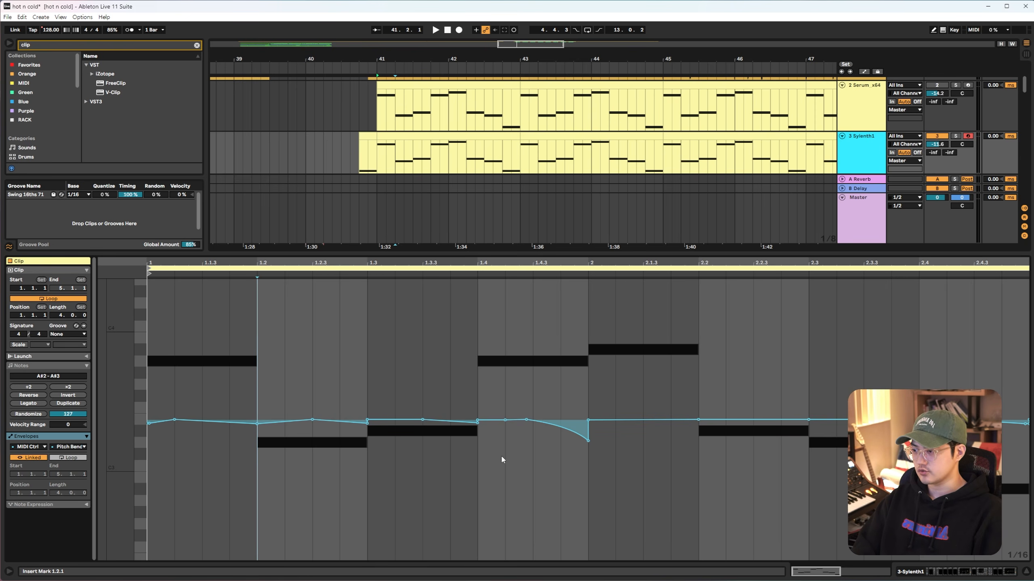
drag(501, 459, 586, 420)
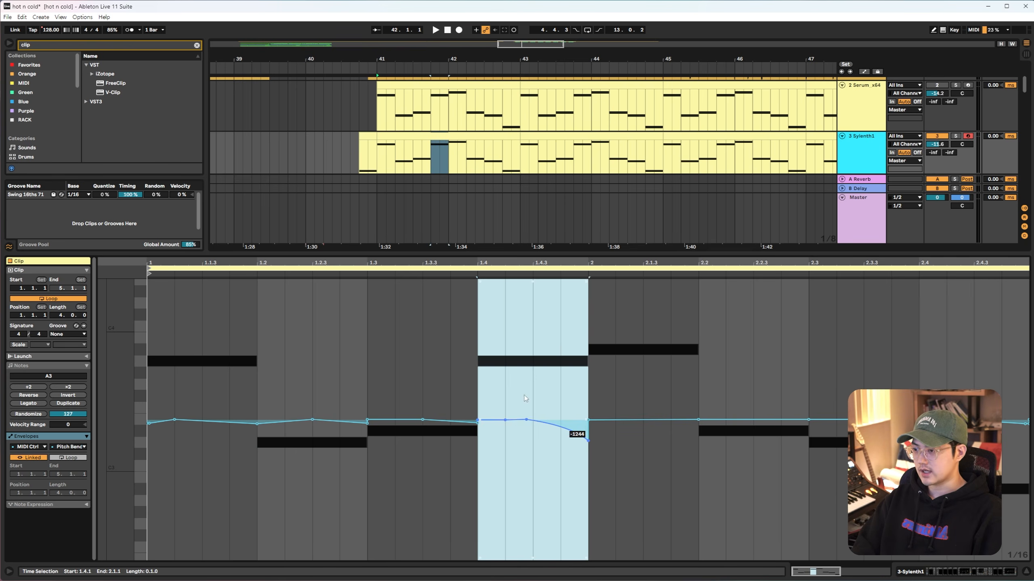
click(489, 319)
key(space)
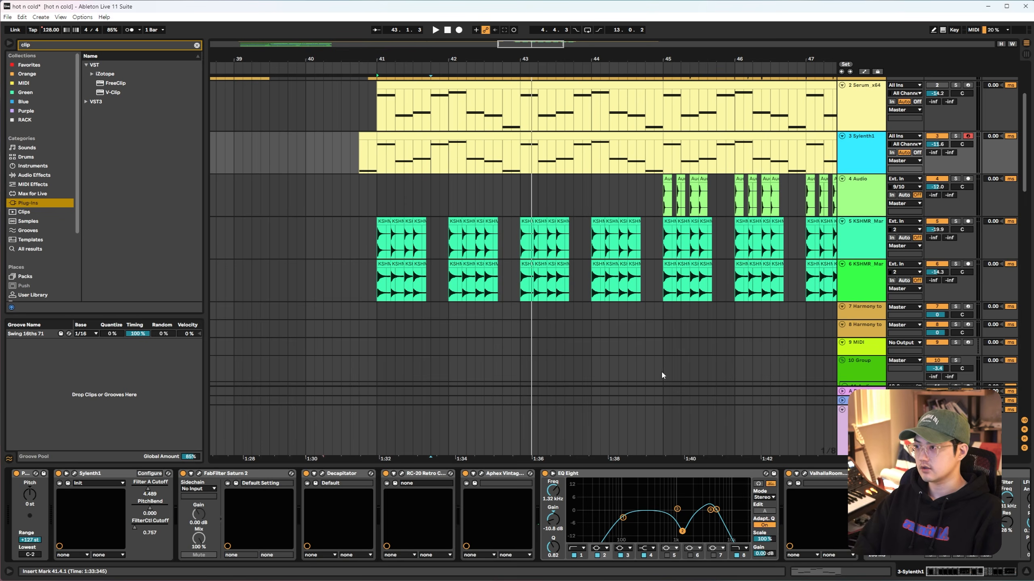
Delete the Pitch Bend envelope from 41.1.1 to 43.1.1 in the 3 Sylenth1 clip and play that range.
drag(377, 163, 520, 163)
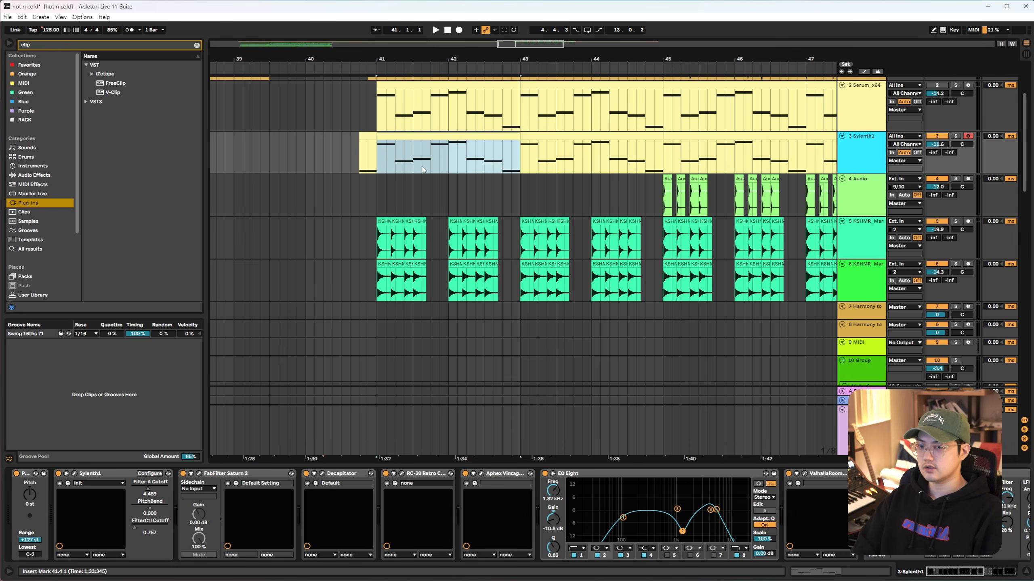
double_click(423, 169)
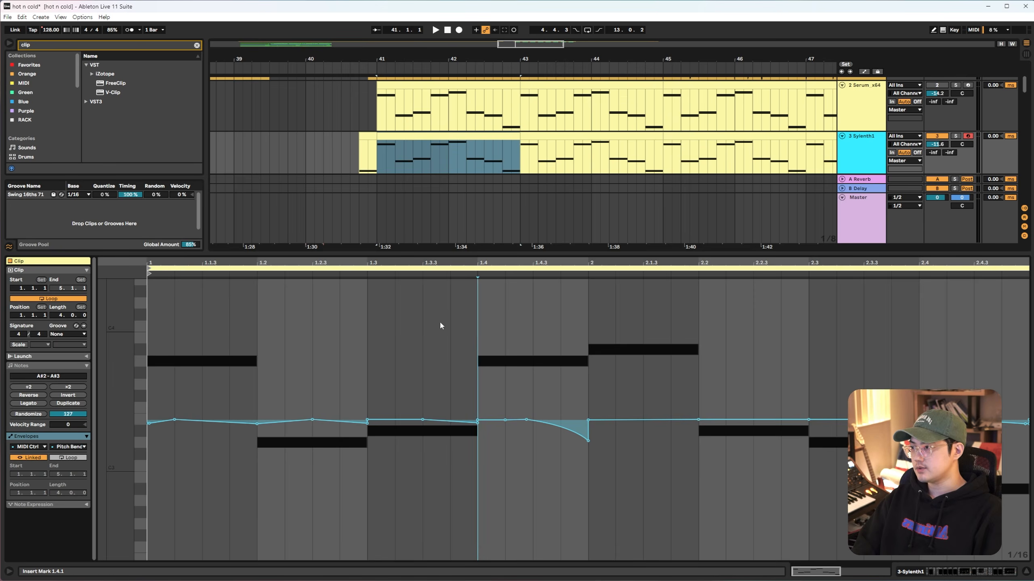
key(Delete)
key(space)
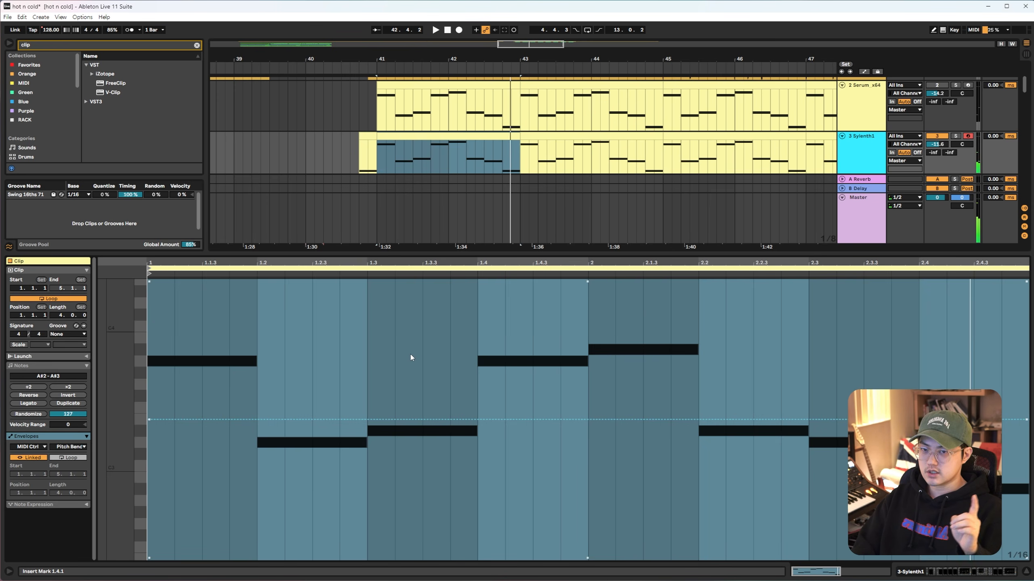
Undo the pitch bend deletion, play the range again and return to the 3 Sylenth1 device chain.
key(ctrl+z)
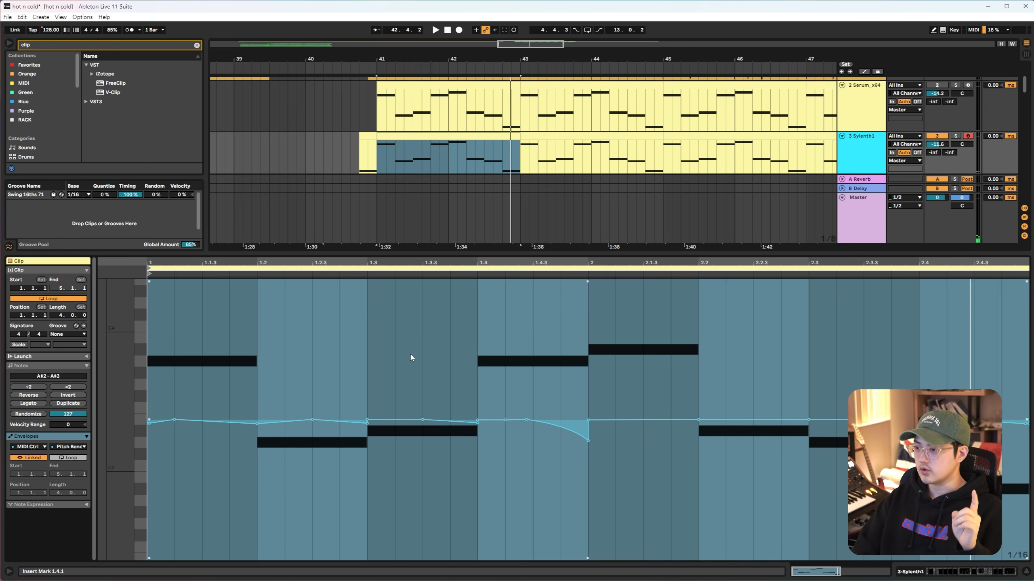
key(space)
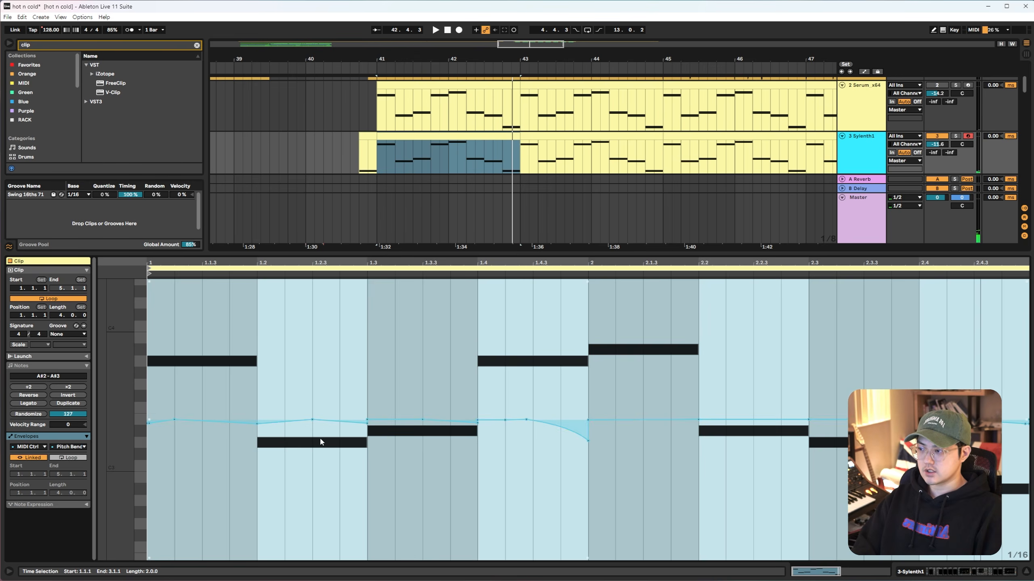
click(363, 374)
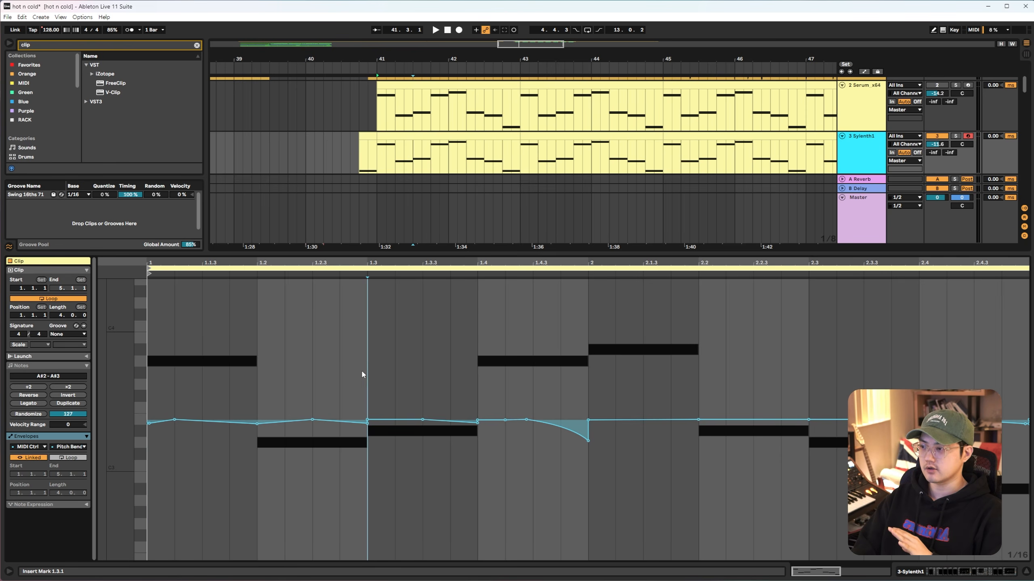
key(shift+Tab)
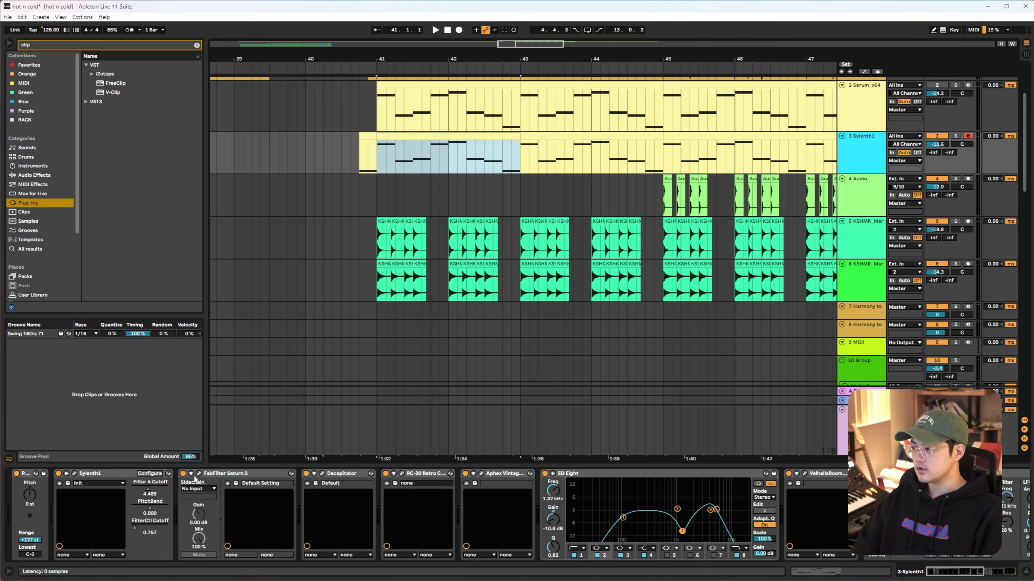
View the FabFilter Saturn 2 settings on 3 Sylenth1 during playback from 41.1.1, and list the browser's Audio Effects.
click(199, 473)
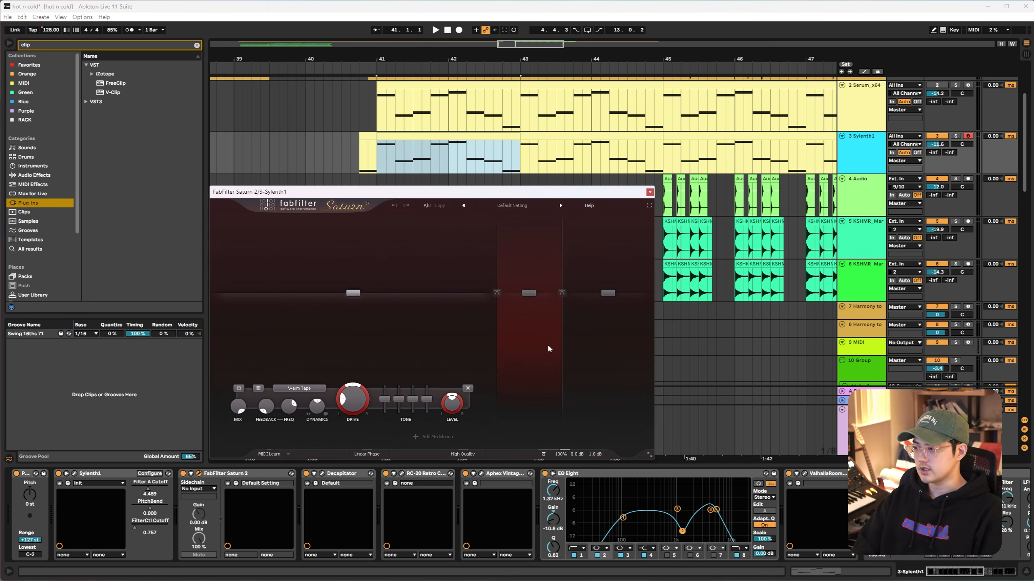
key(space)
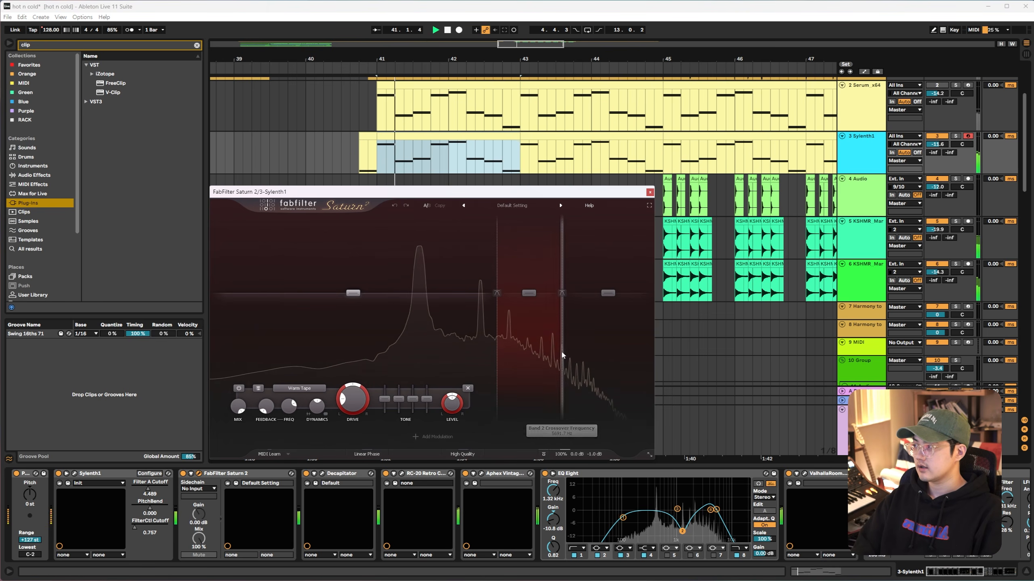
click(650, 192)
click(34, 175)
click(407, 293)
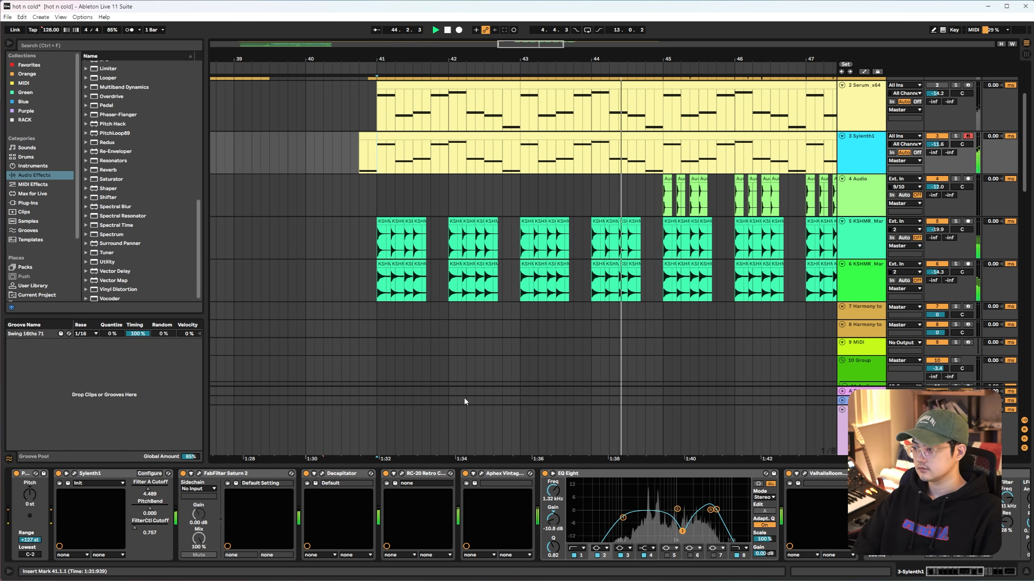
View the Decapitator, RC-20 Retro Color and Aphex Vintage Exciter settings in the 3 Sylenth1 effects chain.
click(238, 473)
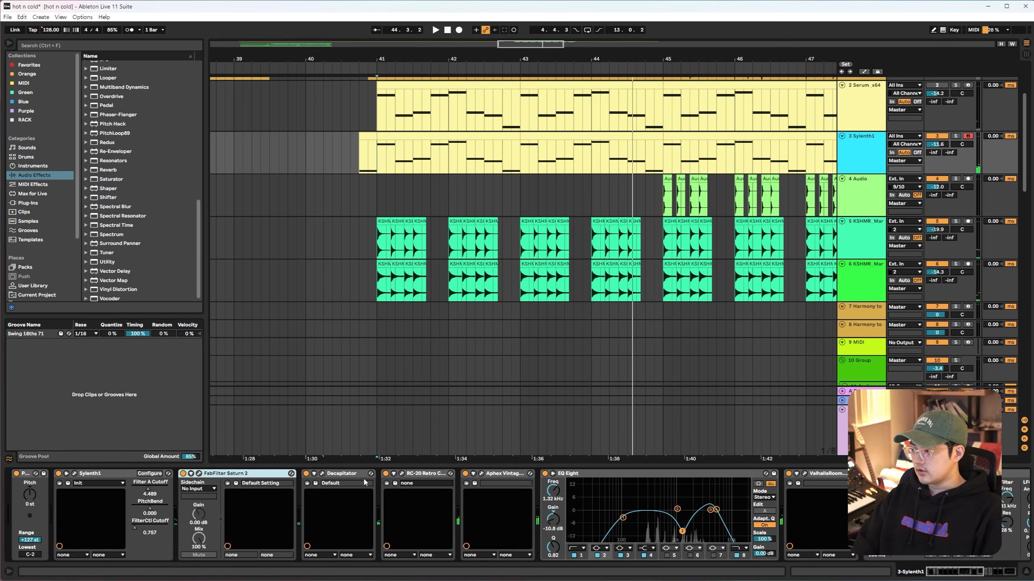
click(322, 474)
click(322, 475)
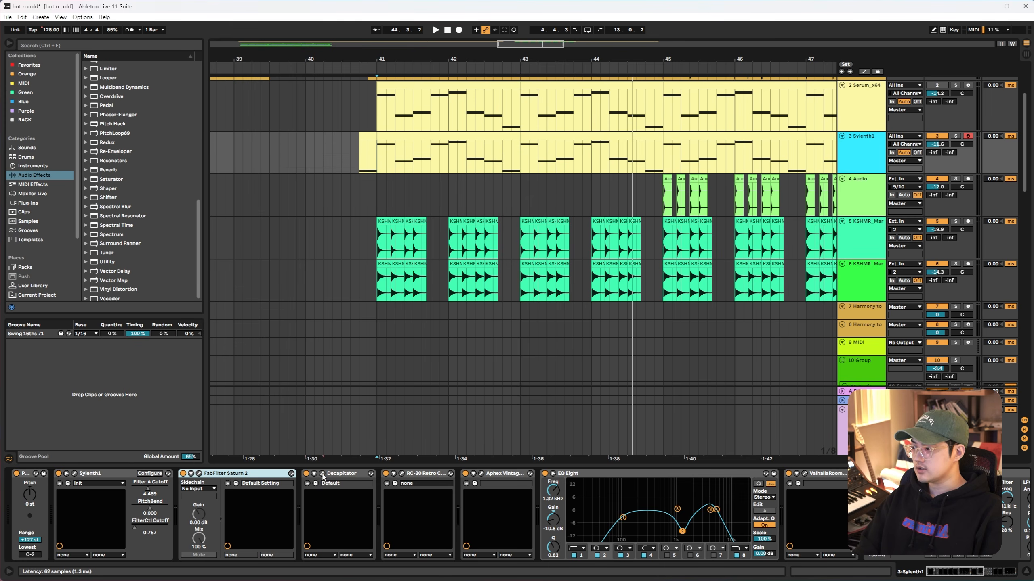
click(402, 474)
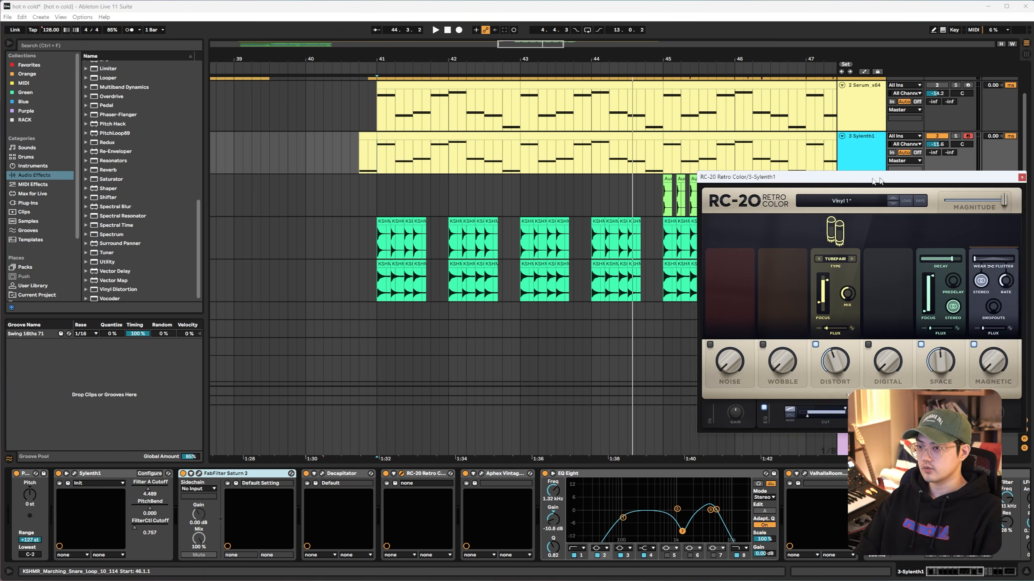
drag(793, 171, 294, 174)
click(403, 474)
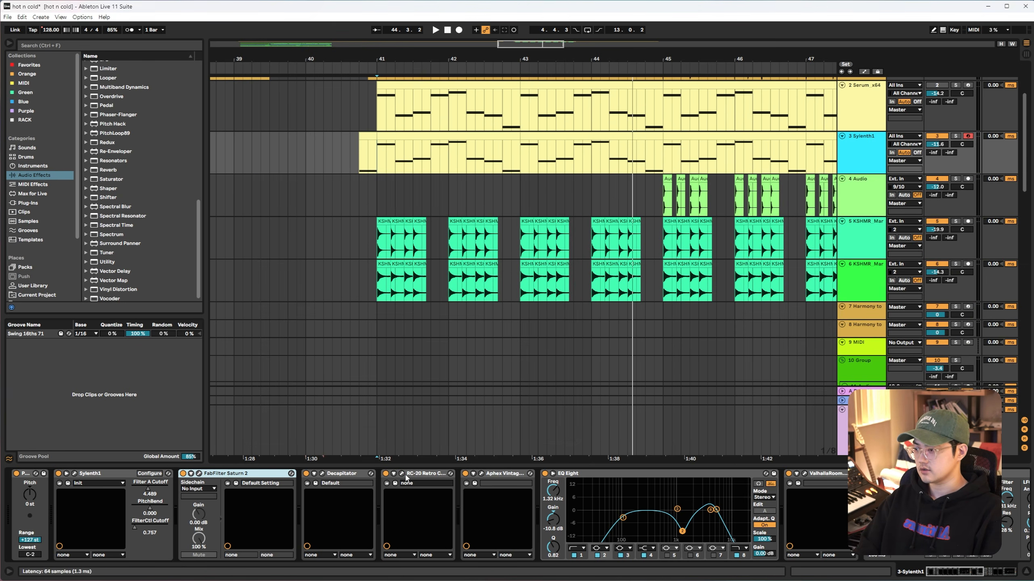
click(481, 474)
drag(791, 184, 348, 190)
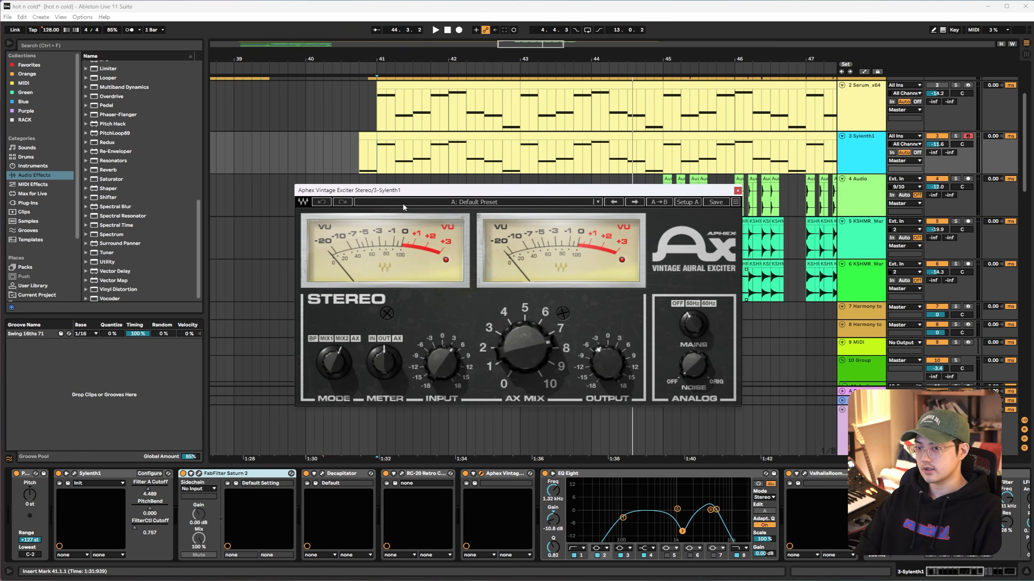
click(474, 483)
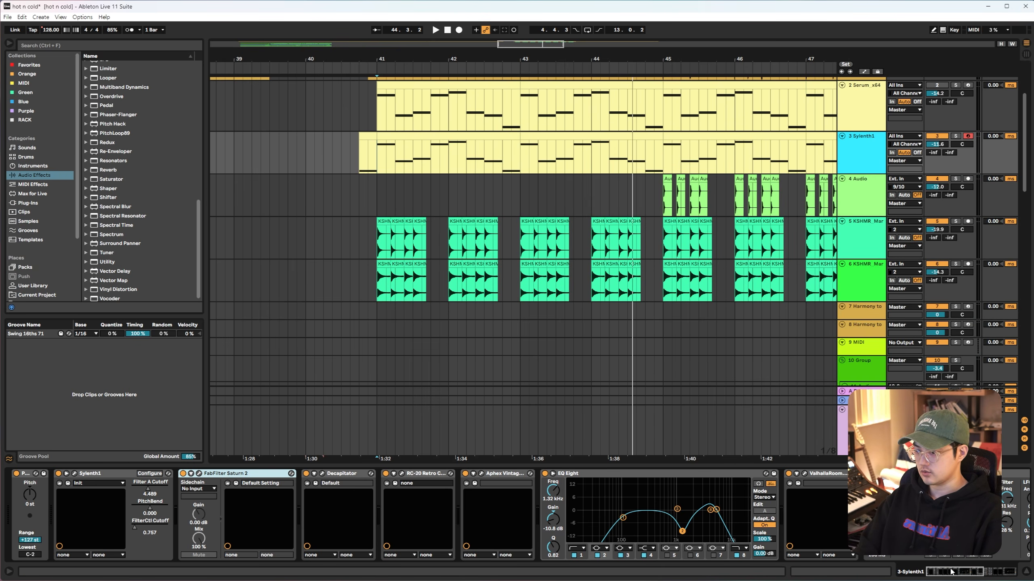
Compare the 3 Sylenth1 sound with Redux bypassed and enabled while playing from 41.1.1.
click(951, 572)
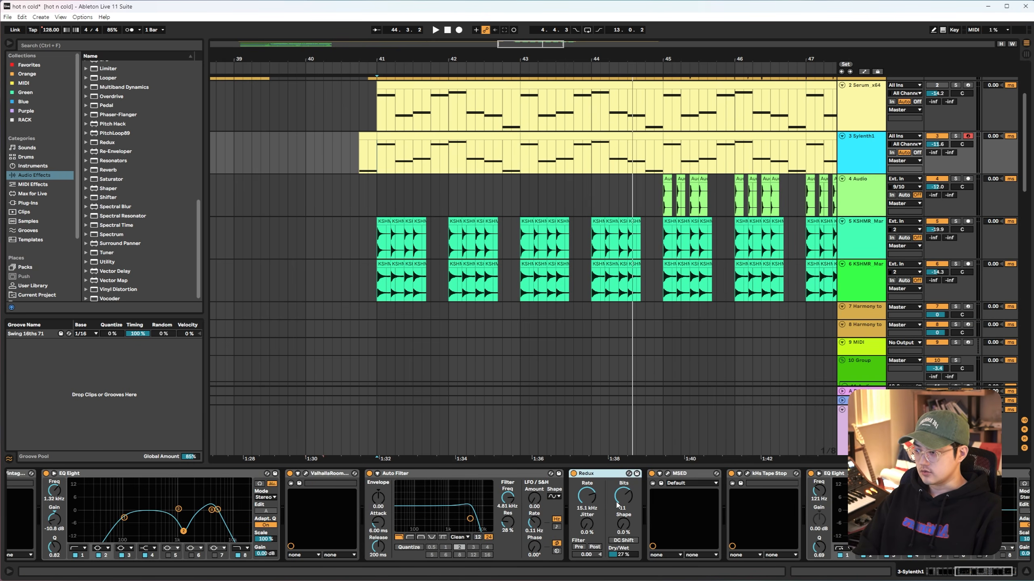
click(587, 497)
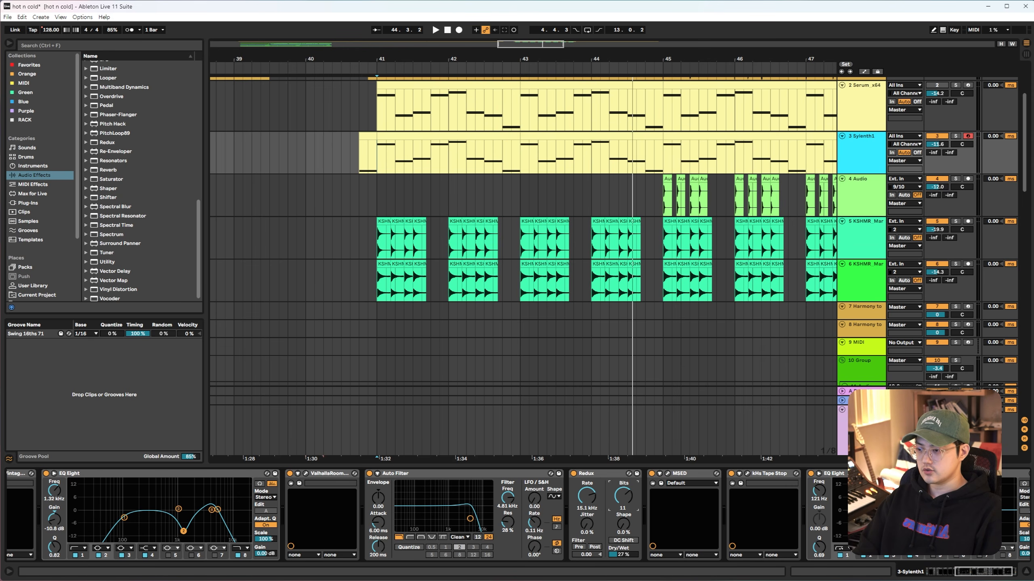
key(space)
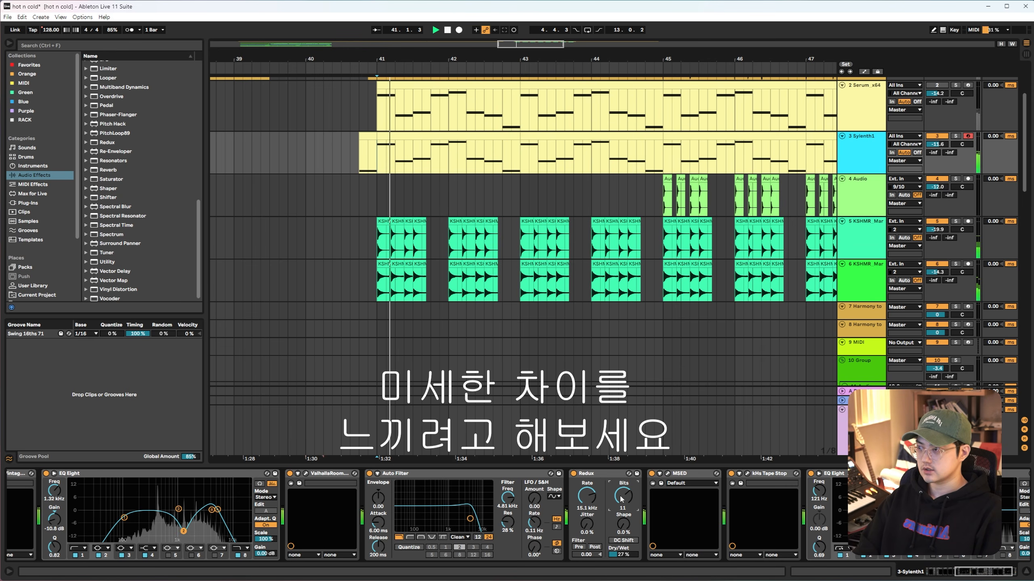
click(574, 473)
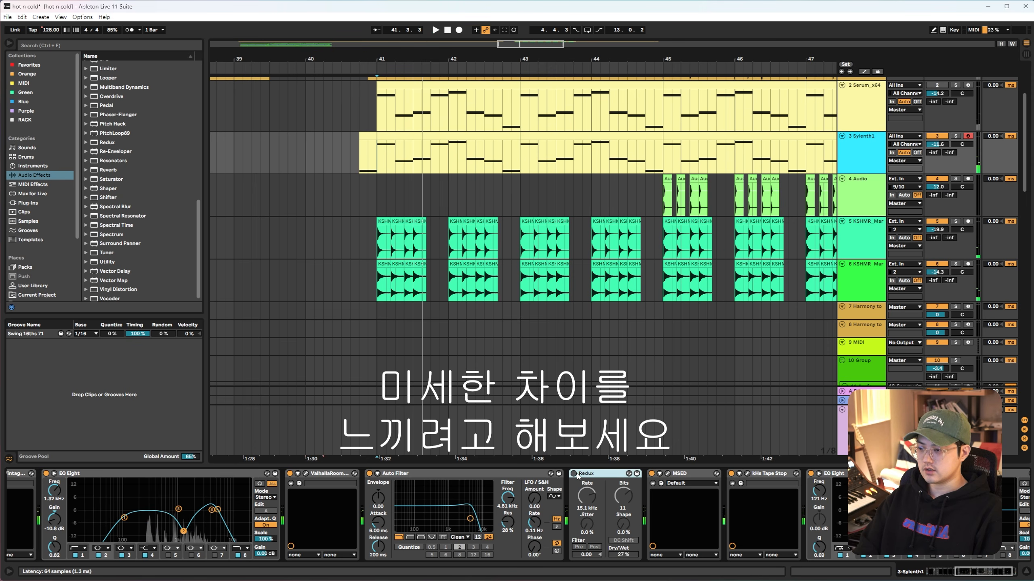
click(574, 474)
click(997, 574)
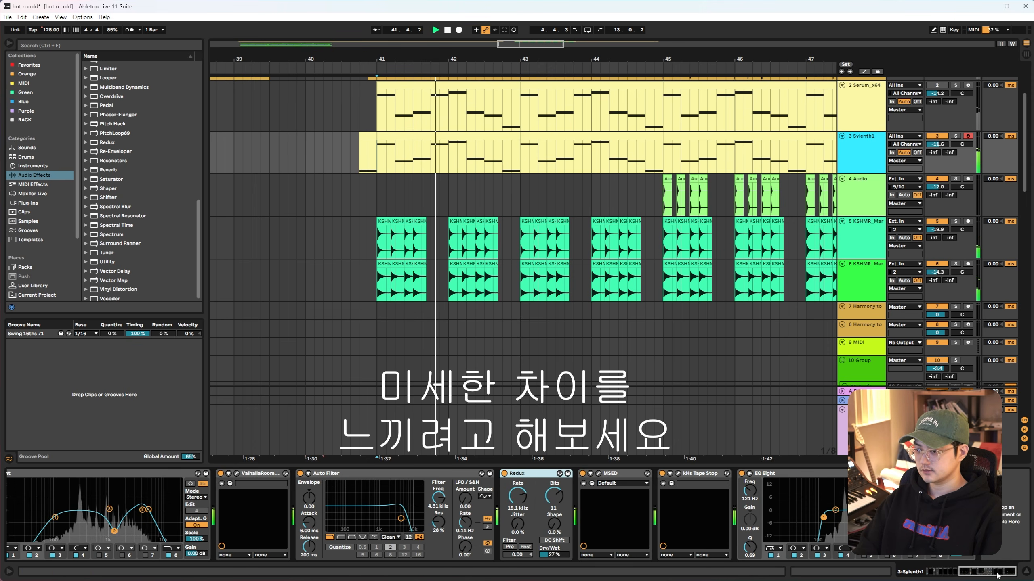
Bypass all 3 Sylenth1 effects from FabFilter Saturn 2 onward and play the dry synth from 41.1.1.
scroll(365, 482, up, 10)
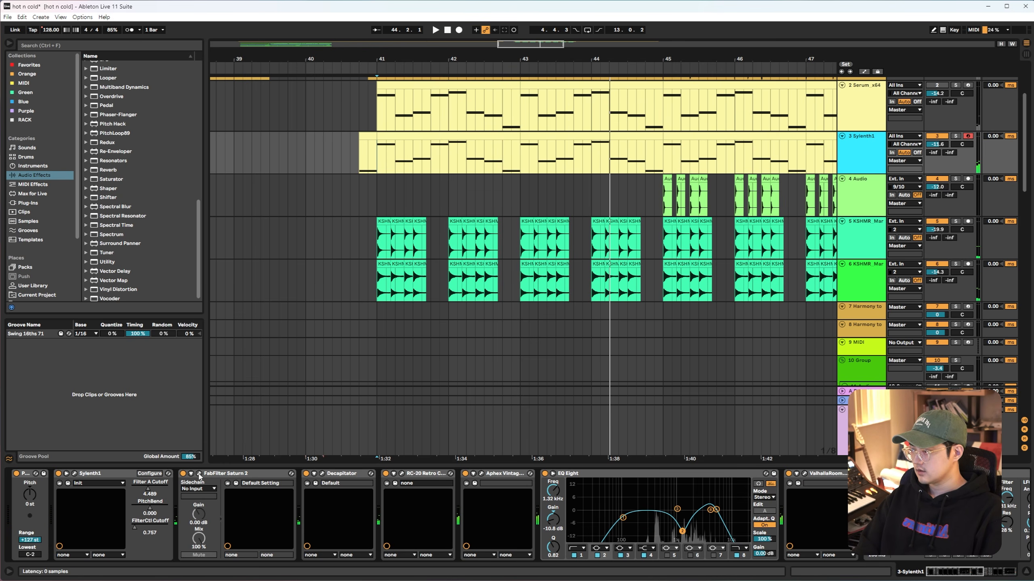
click(266, 475)
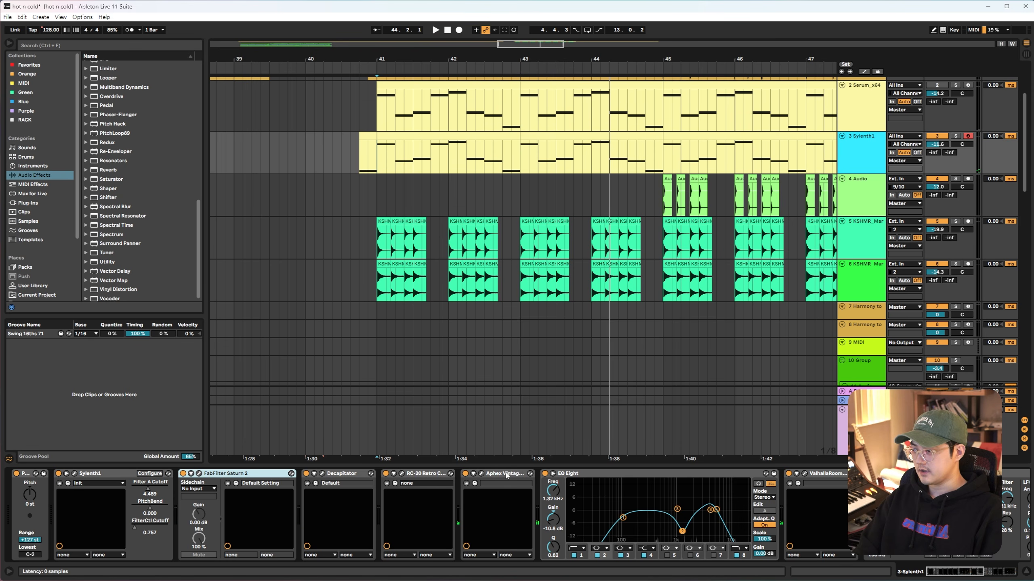
click(399, 187)
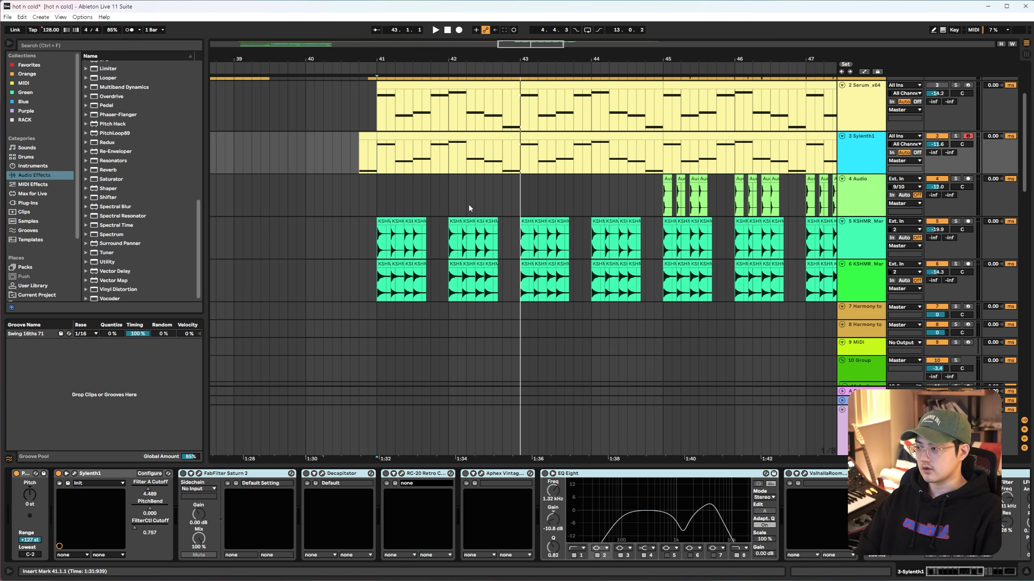
key(space)
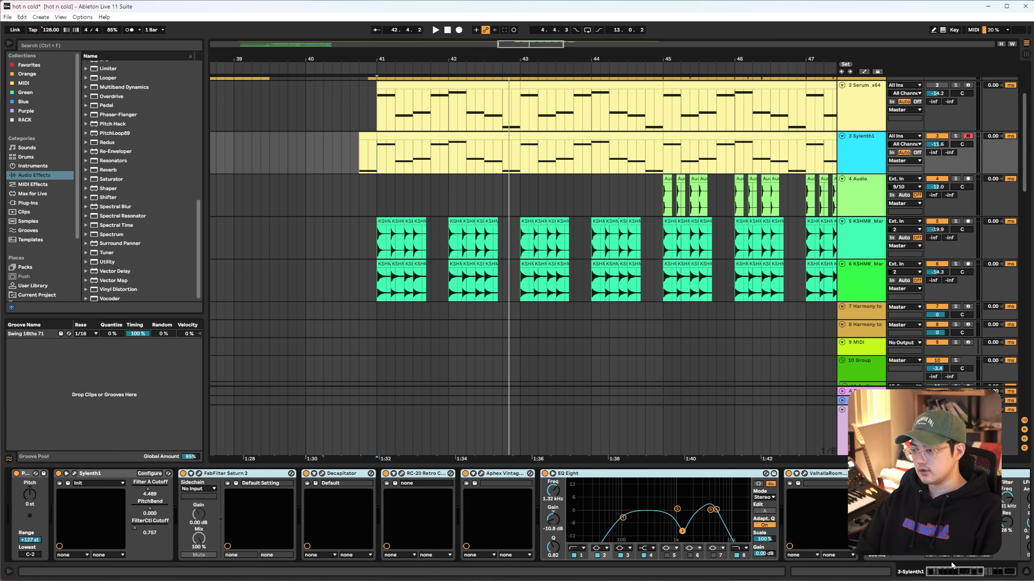
Re-enable the Redux, MSED and kHs Tape Stop effects on the 3 Sylenth1 track.
drag(951, 566, 981, 566)
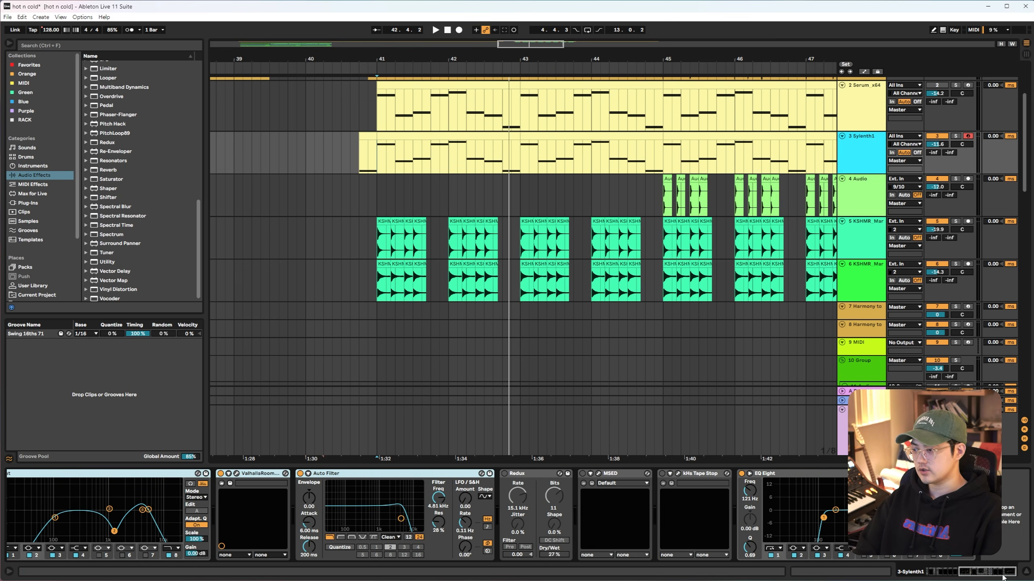
click(504, 474)
click(583, 474)
click(662, 473)
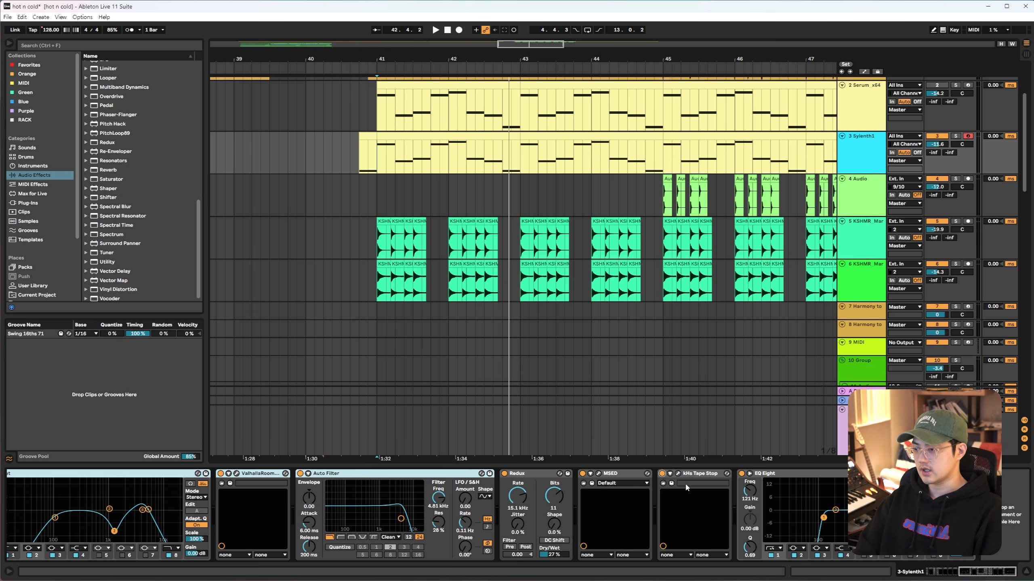
Play the arrangement from just before bar 41 with the full lead effects chain enabled.
click(370, 185)
key(space)
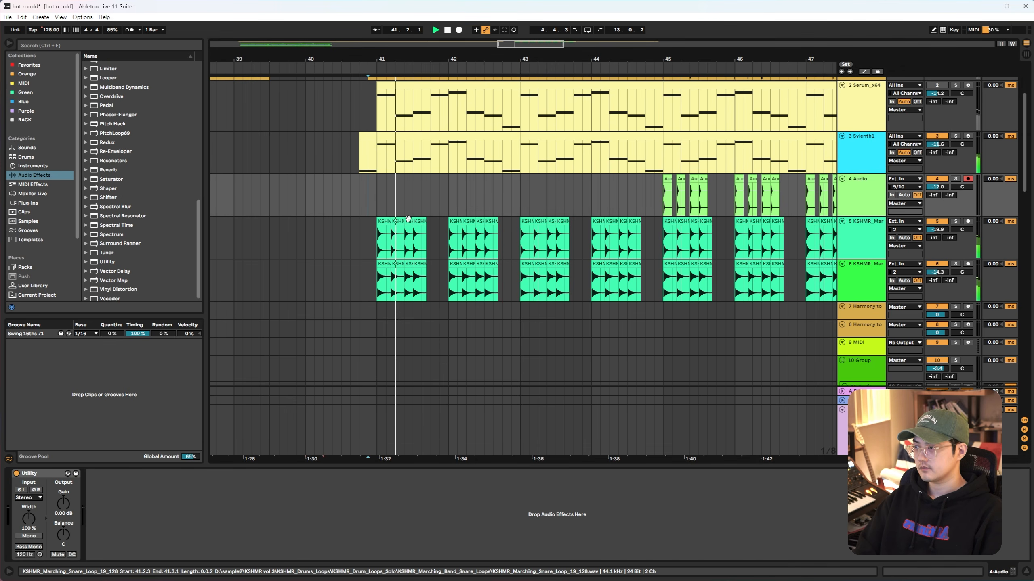
click(512, 206)
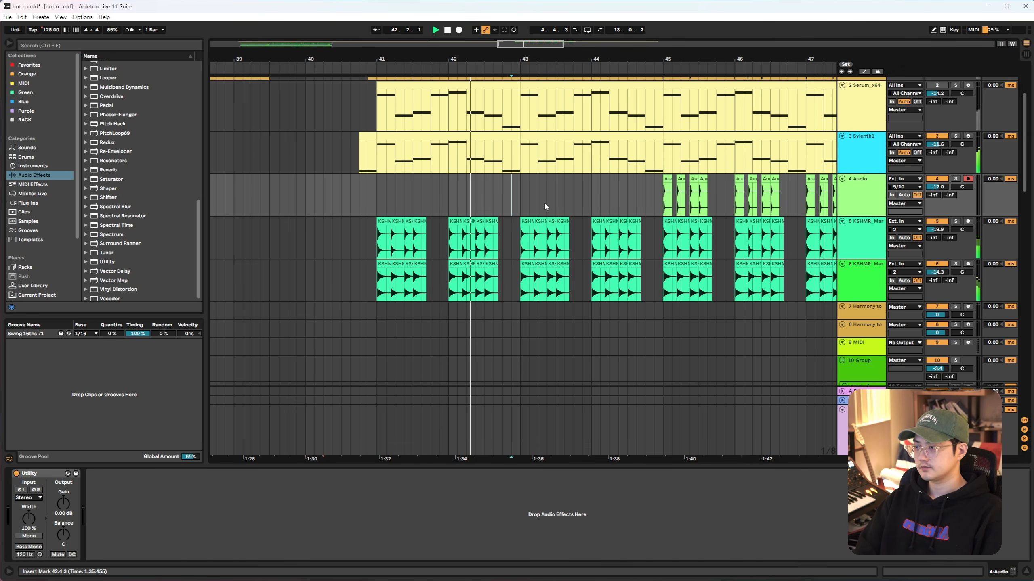
scroll(545, 202, down, 1)
scroll(550, 200, right, 1)
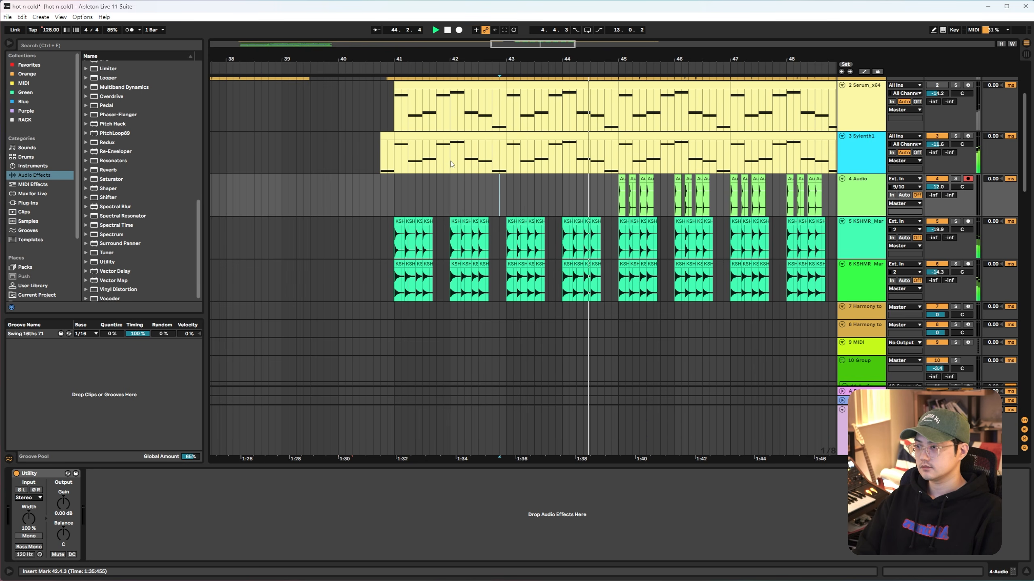
key(space)
Select 41.1.1 to 45.1.1 on the 3 Sylenth1 track and place the insert mark at 41.1.1.
drag(402, 163, 655, 163)
click(506, 165)
drag(386, 162, 608, 163)
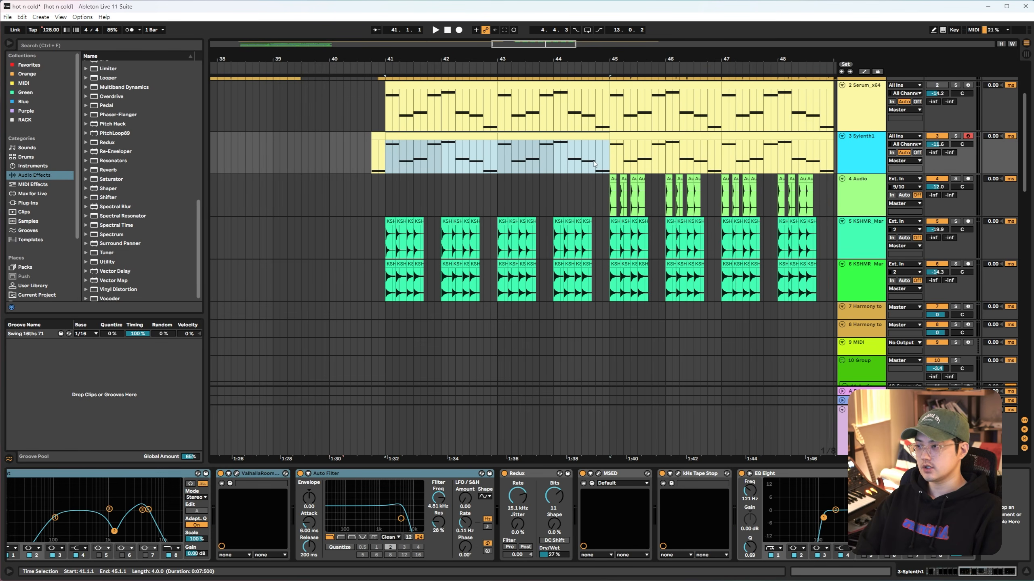
click(505, 193)
click(389, 157)
click(385, 160)
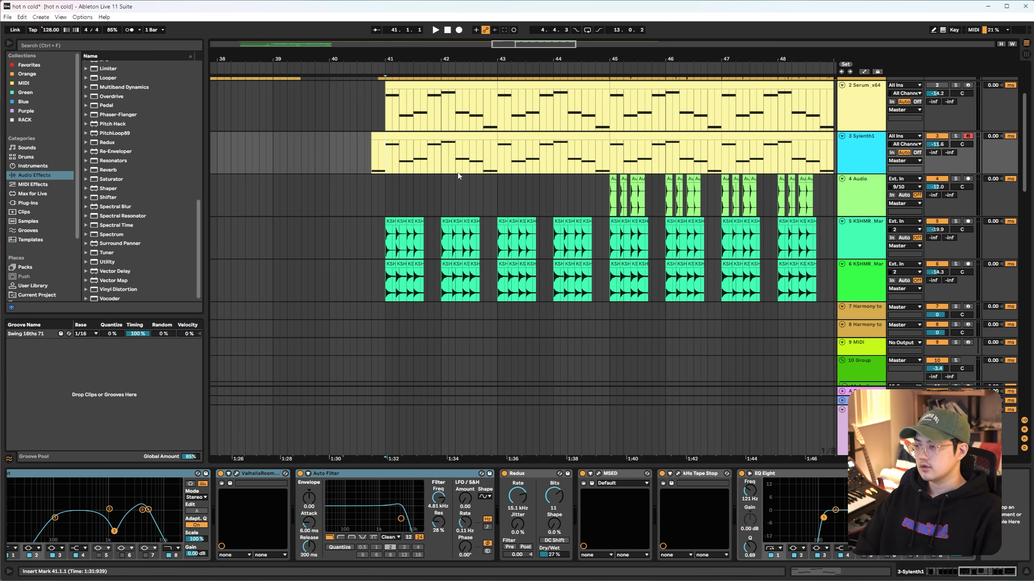